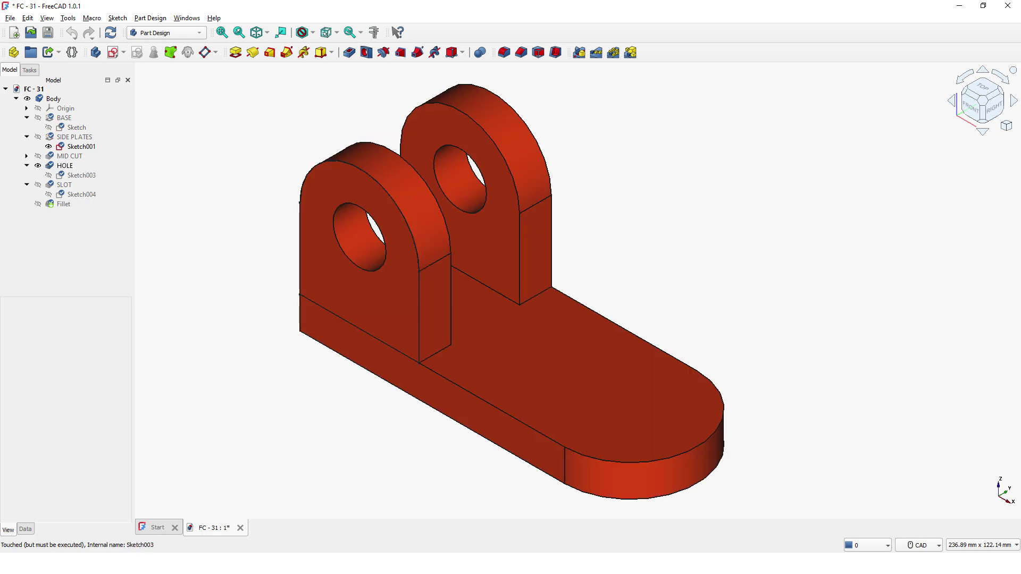
Step: Review the finished bracket from front, right and top views, then start a new Part Design sketch
middle_drag(404, 351, 506, 354)
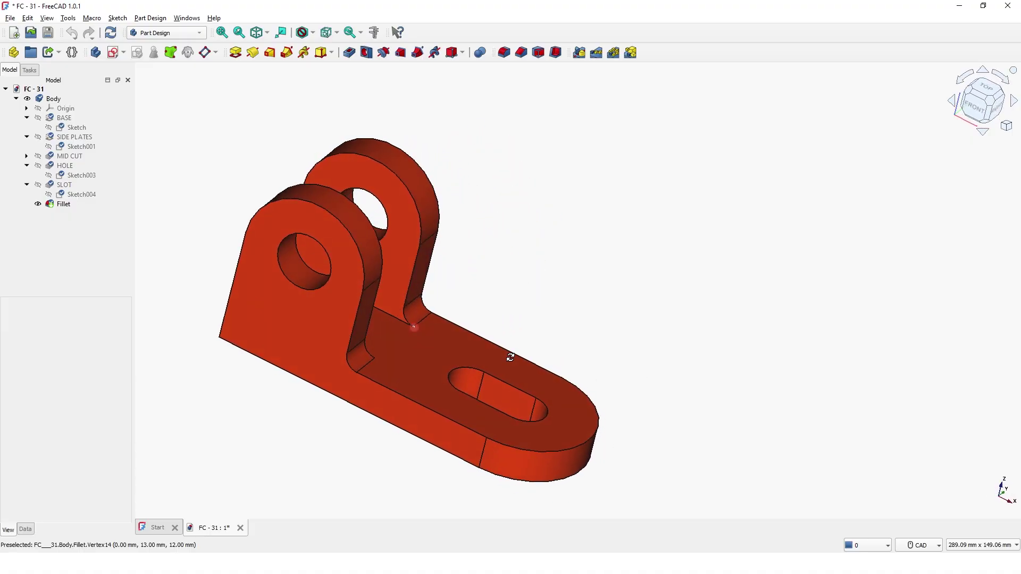
key(1)
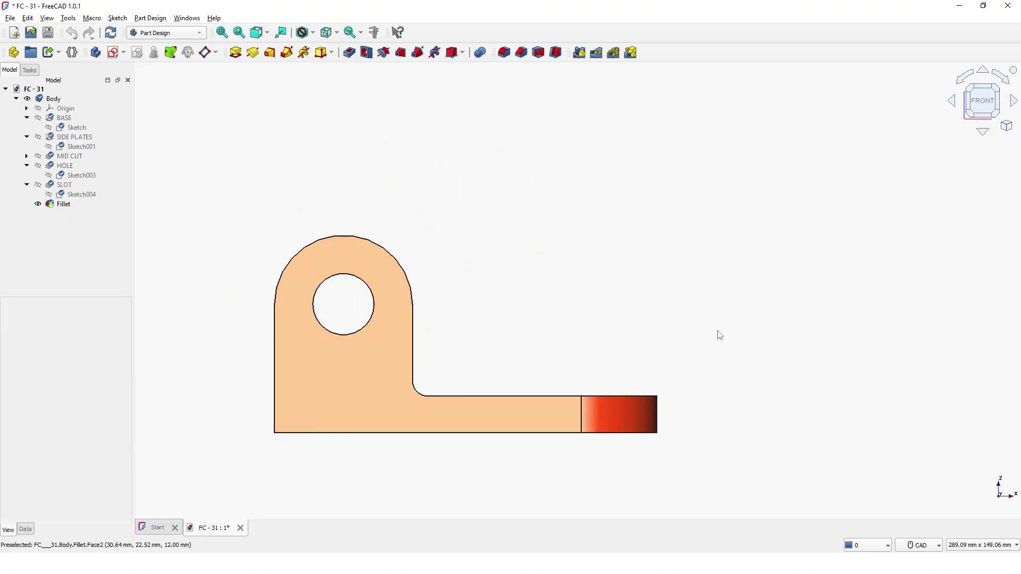
key(3)
key(1)
key(2)
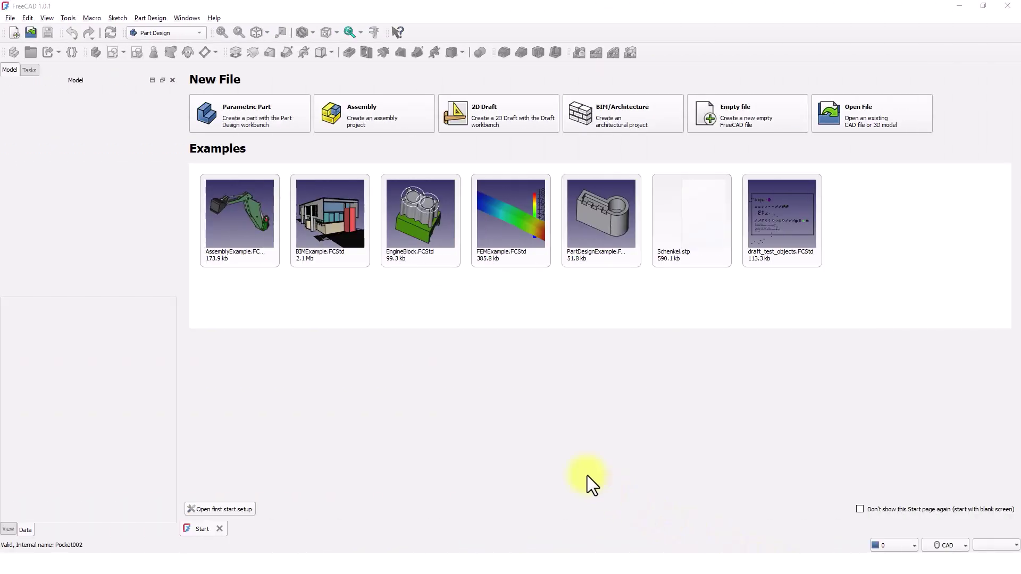
click(281, 121)
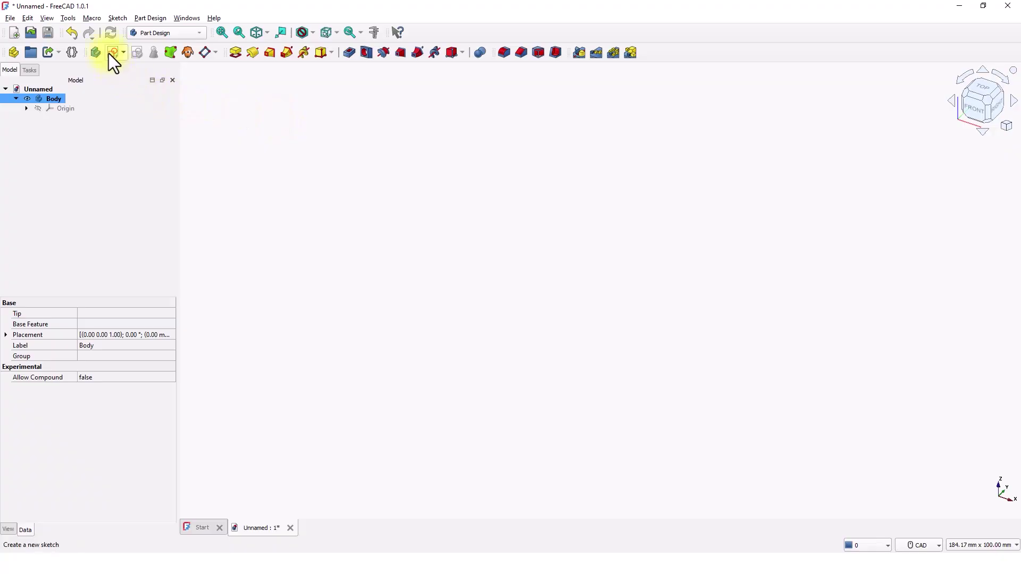
click(109, 53)
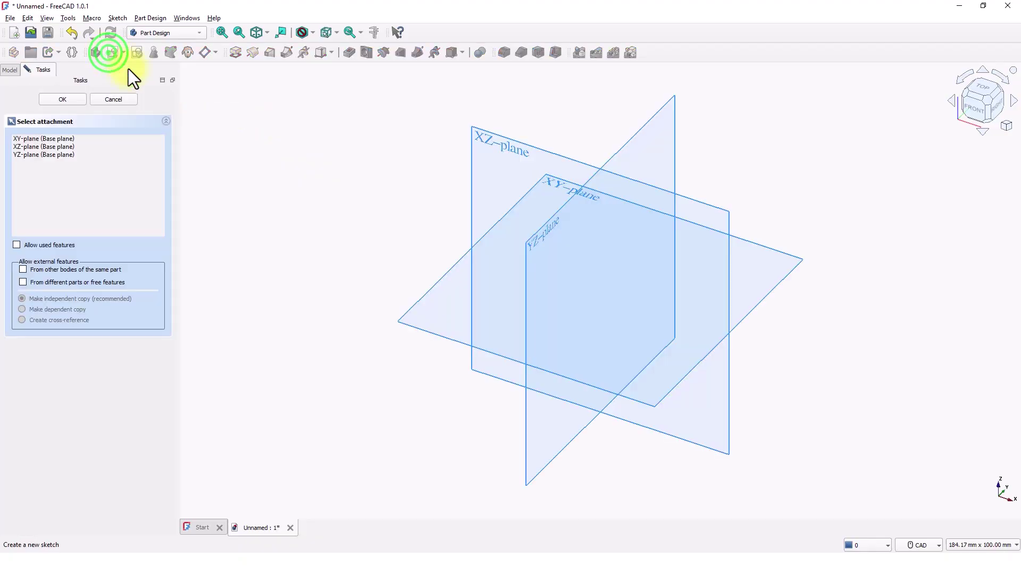
Step: Draw a centred 100 × 50 mm rectangle at the origin on the XY plane
click(440, 281)
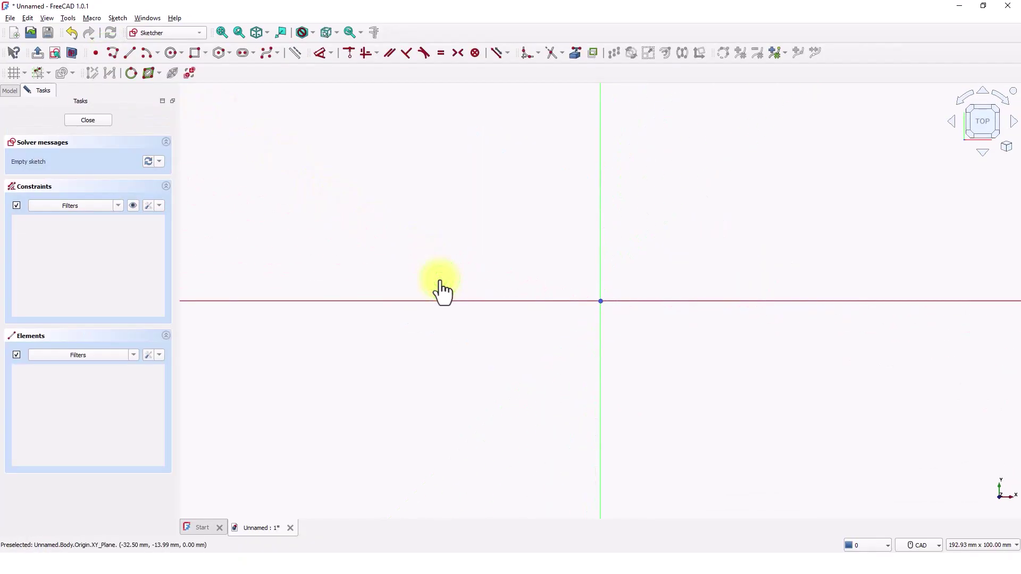
click(207, 56)
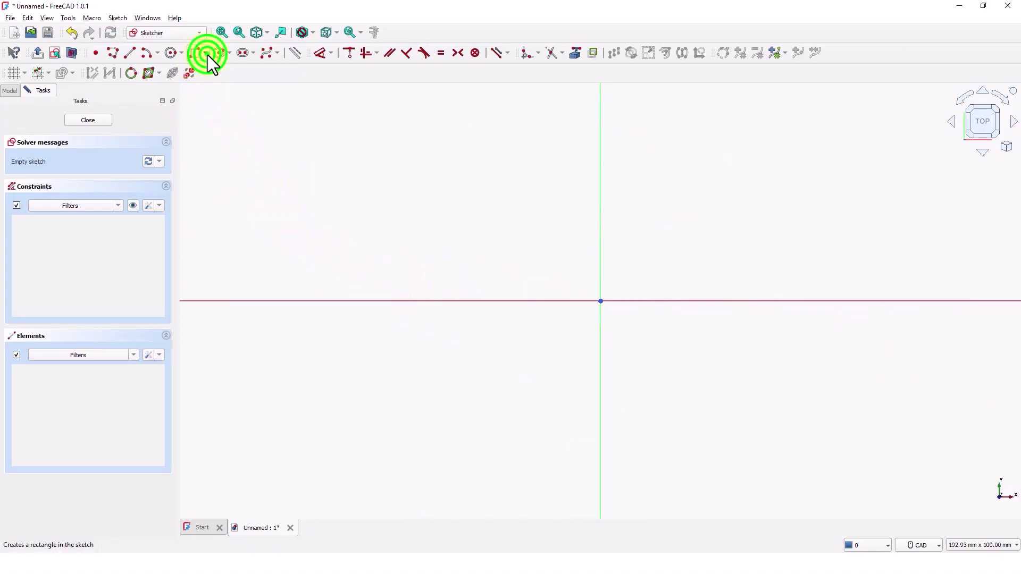
click(212, 81)
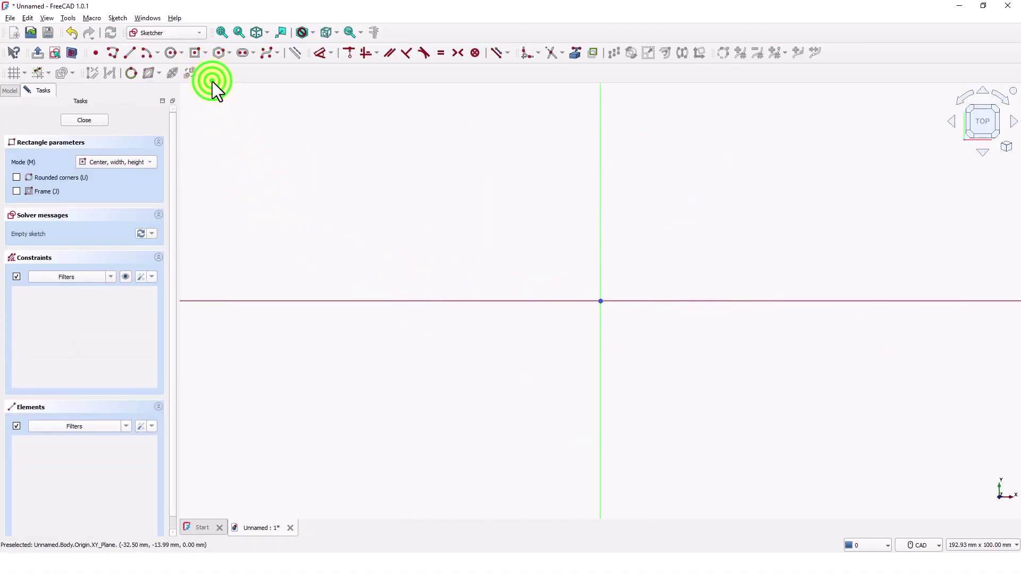
click(599, 302)
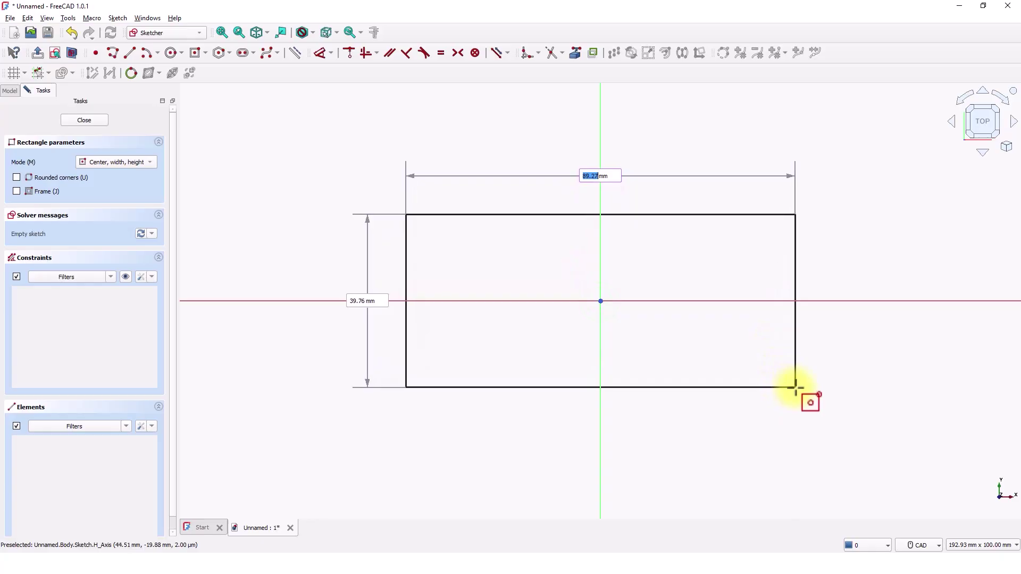
text(100)
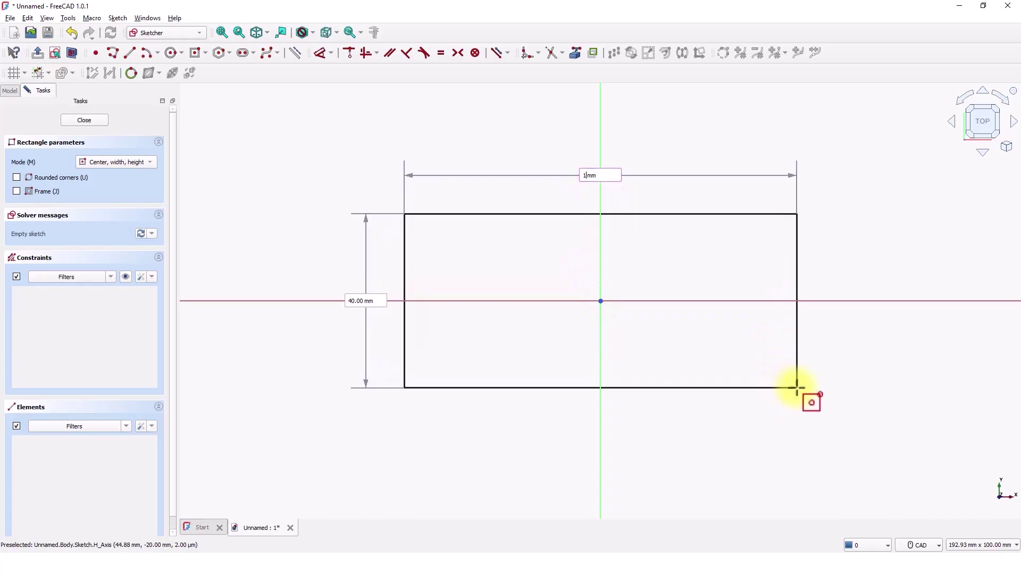
key(Tab)
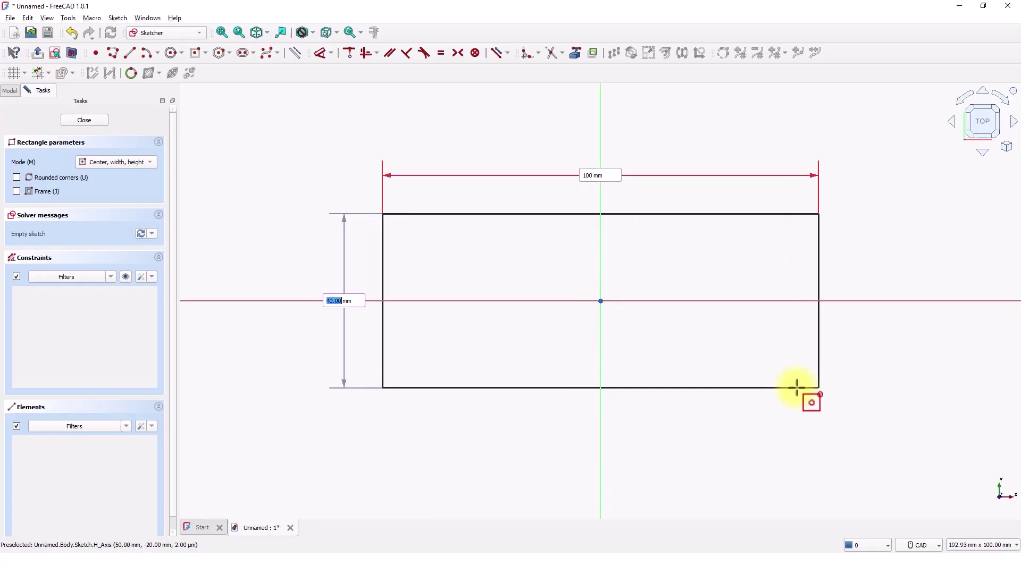
text(50)
key(Return)
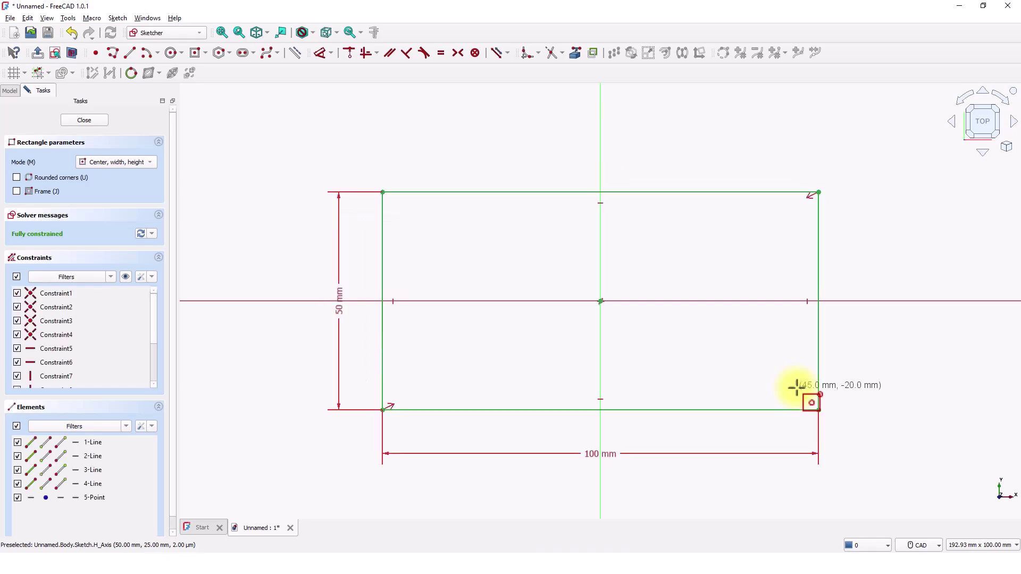
right_click(754, 368)
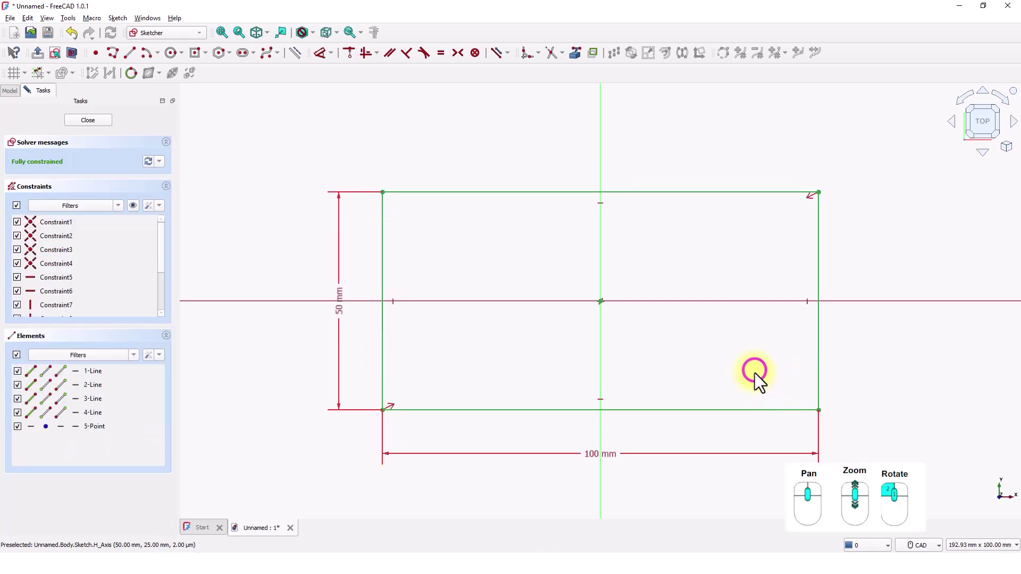
mouse_move(755, 372)
middle_down()
mouse_move(750, 381)
mouse_move(653, 364)
middle_up()
Step: Convert the rectangle's right vertical edge into construction geometry
click(714, 358)
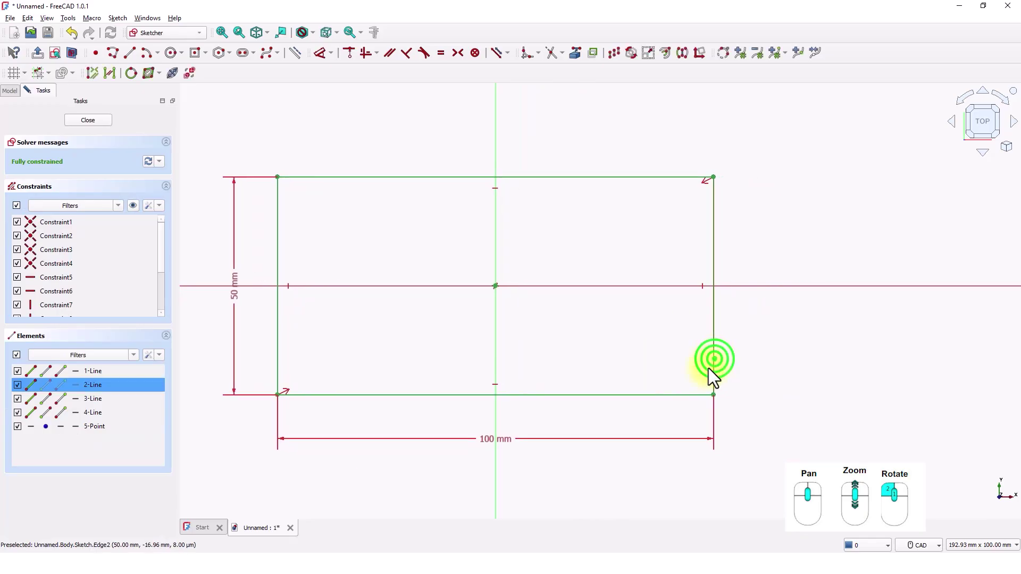
click(295, 54)
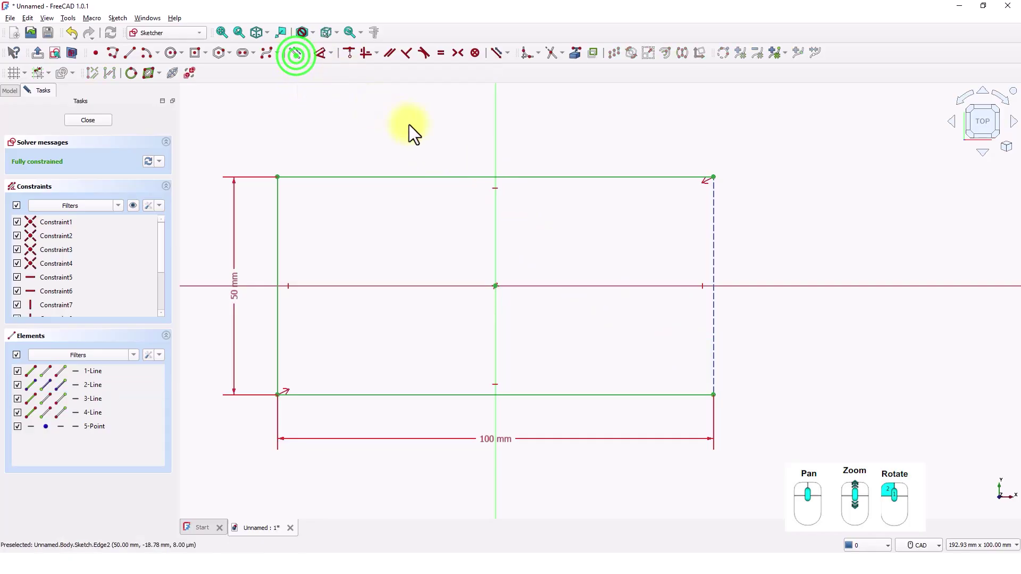
middle_drag(605, 253, 511, 260)
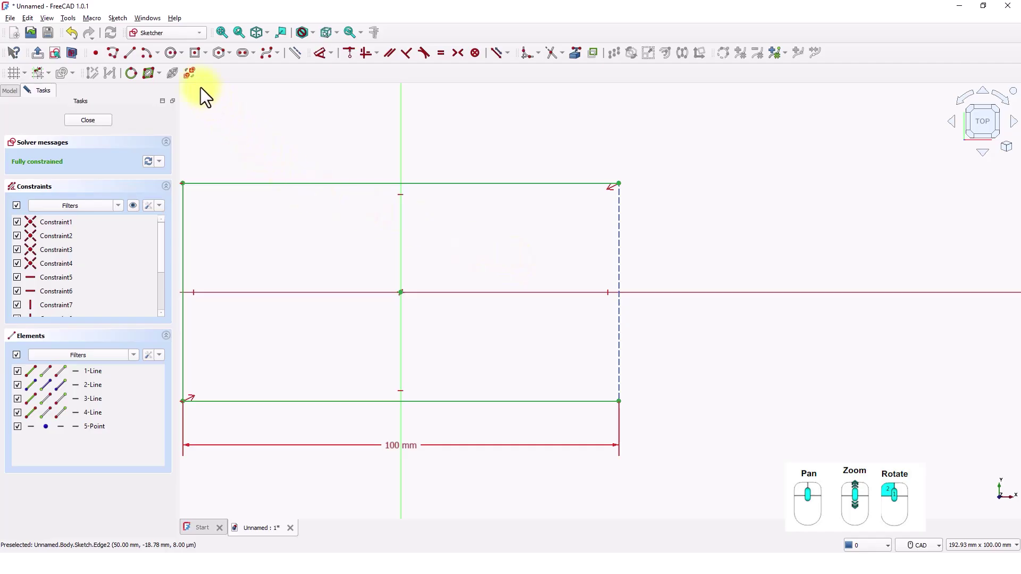
Step: Draw a centre arc from the bottom-right to the top-right corner to round the right end
click(147, 52)
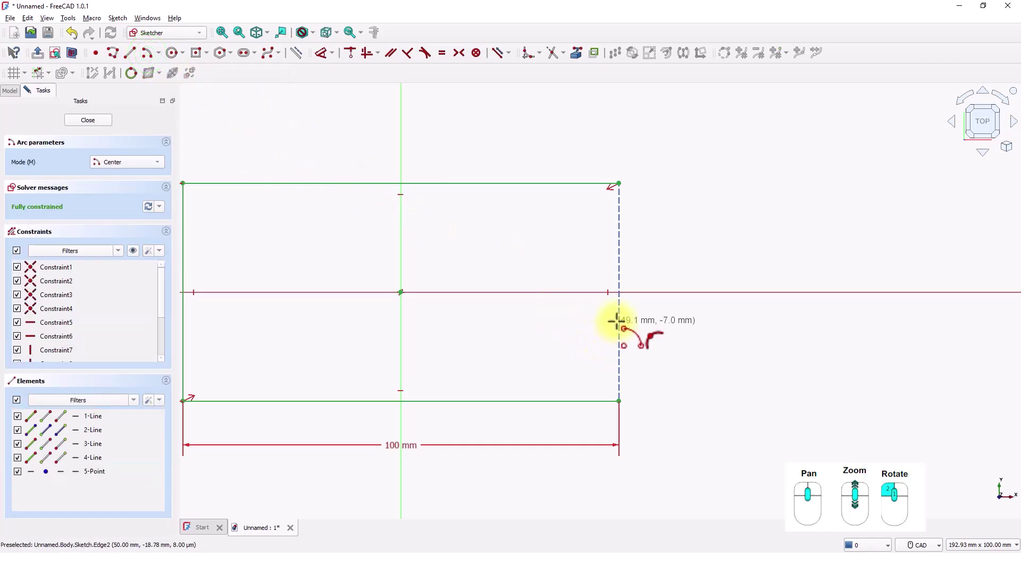
click(619, 292)
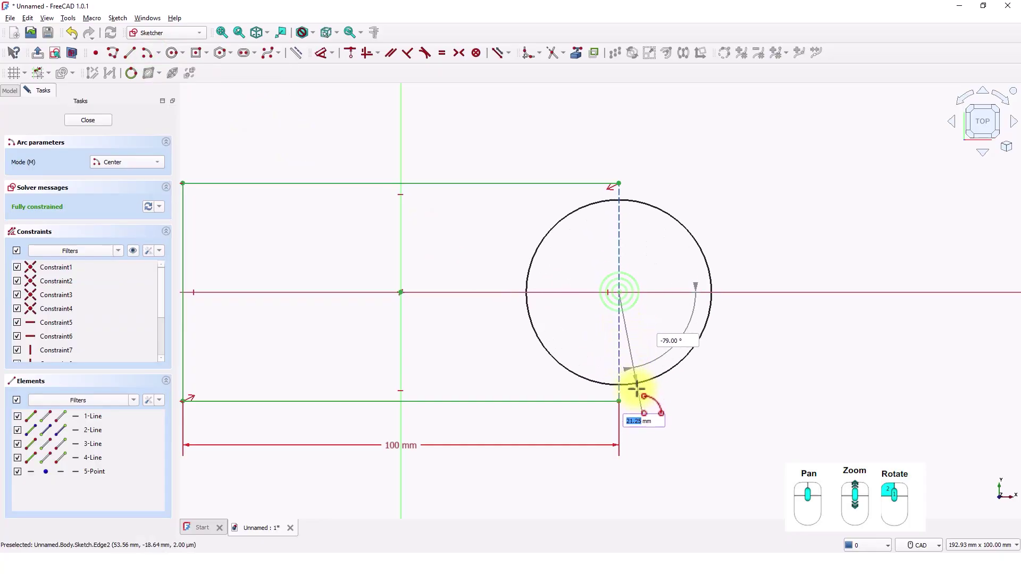
click(620, 400)
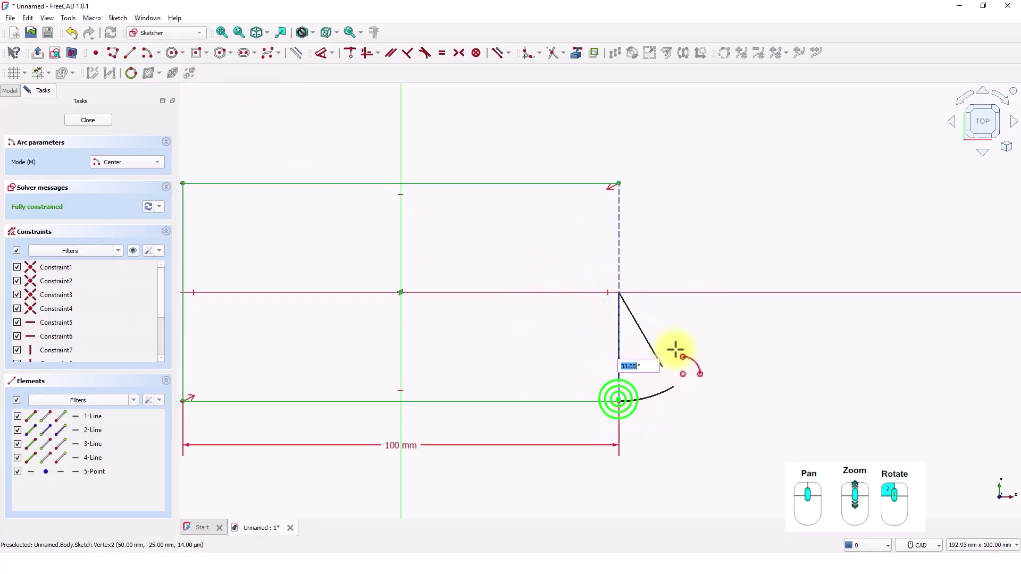
click(619, 183)
right_click(692, 175)
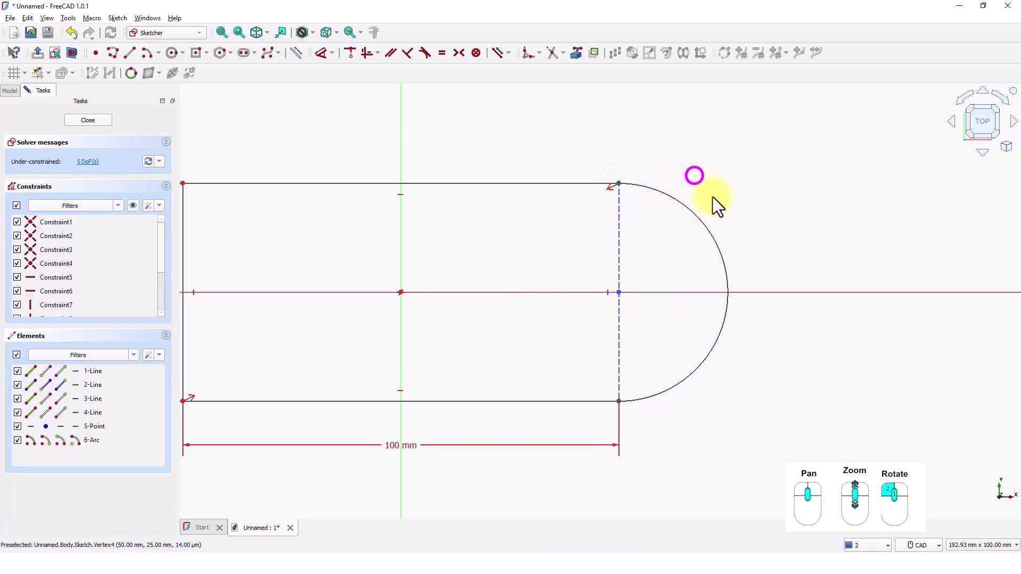
middle_drag(762, 211, 708, 202)
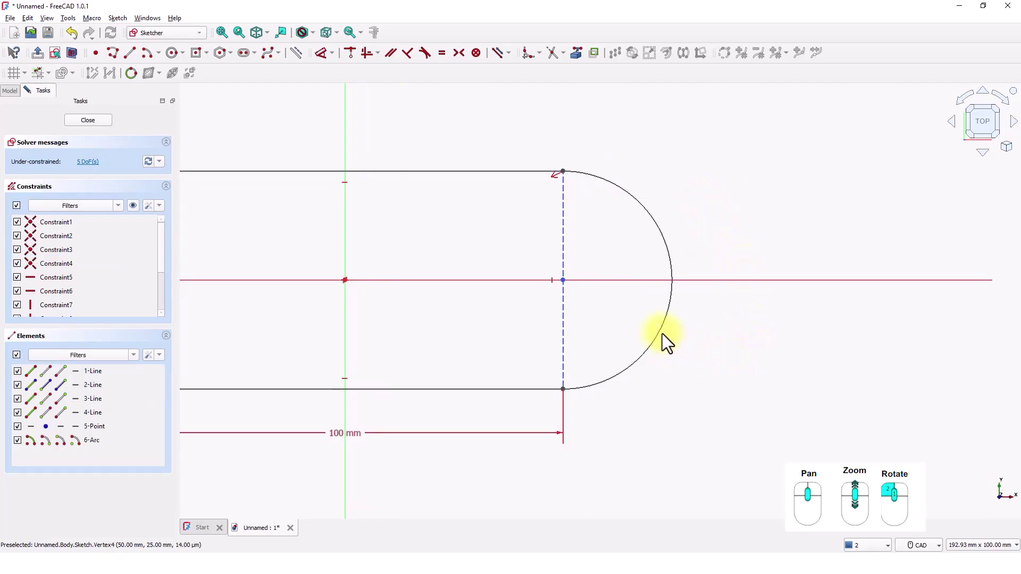
click(662, 333)
drag(661, 333, 697, 341)
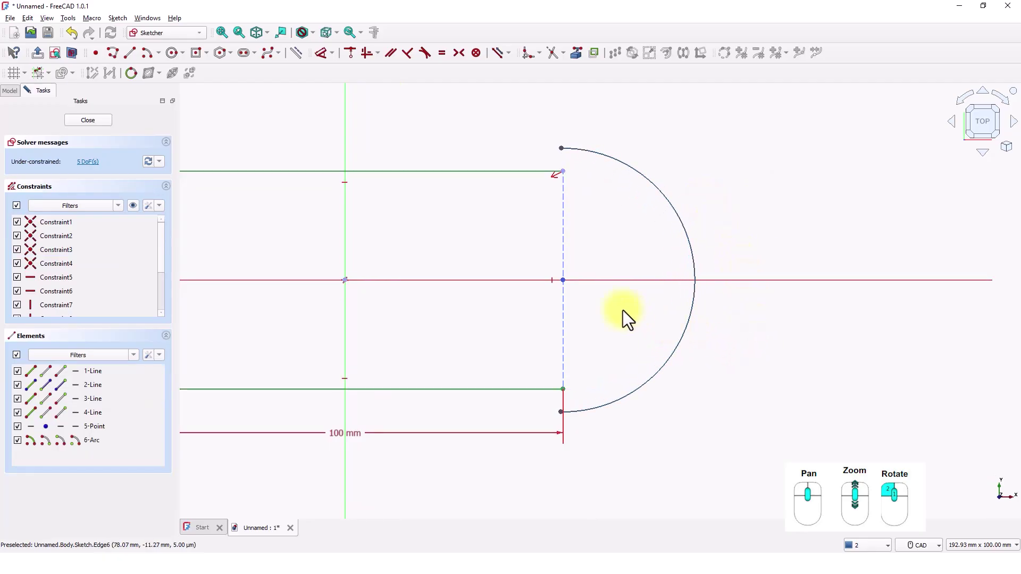
click(562, 281)
drag(575, 283, 590, 279)
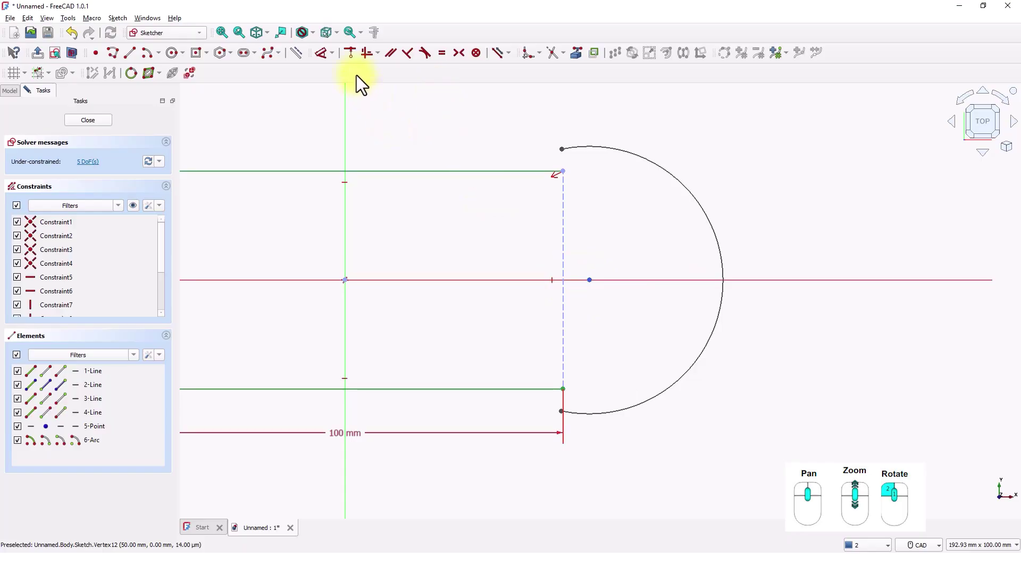
Step: Make the arc's ends coincident with the top and bottom lines and its centre with the dashed edge, then close the sketch
click(349, 55)
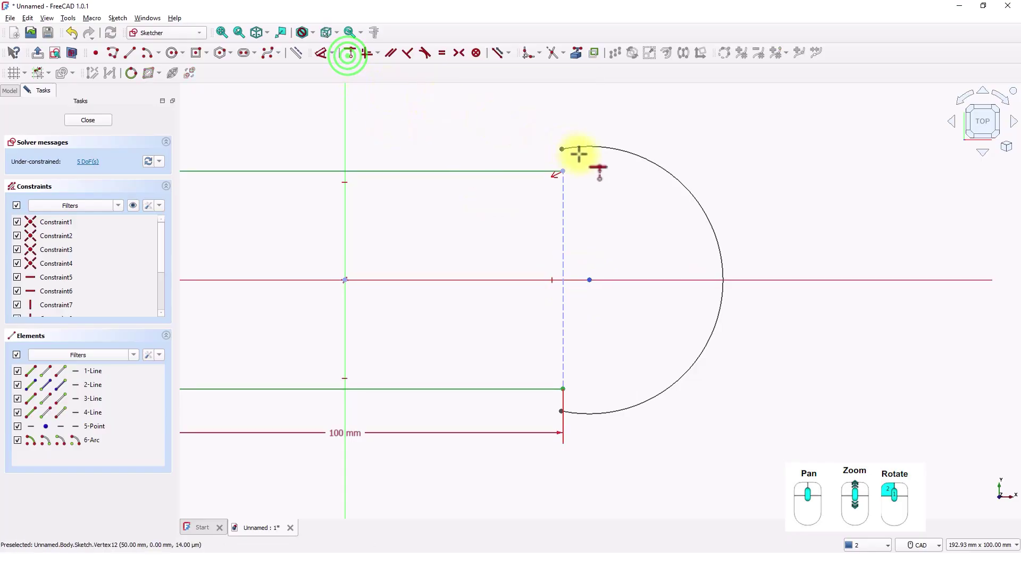
click(562, 149)
click(564, 171)
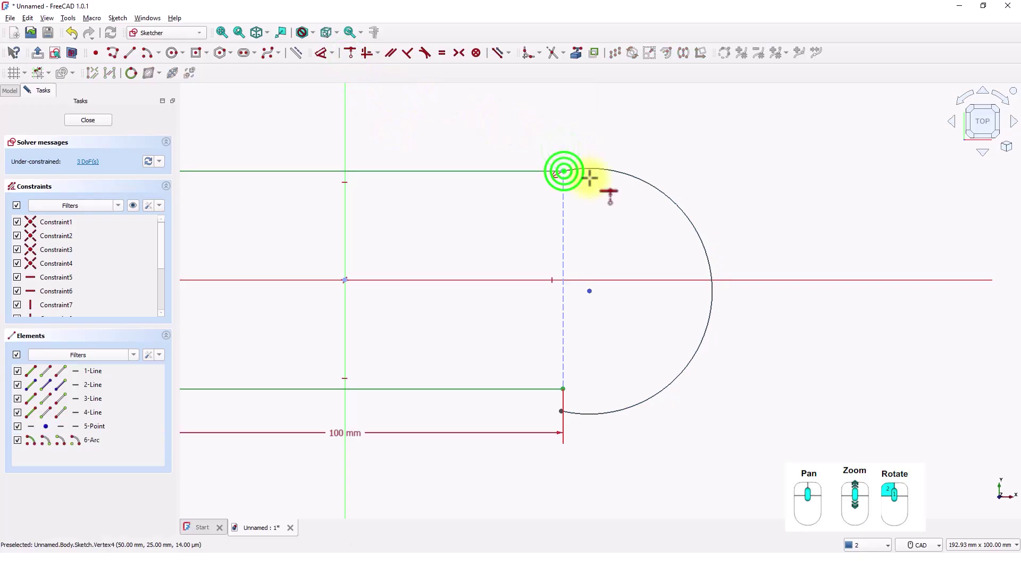
click(590, 291)
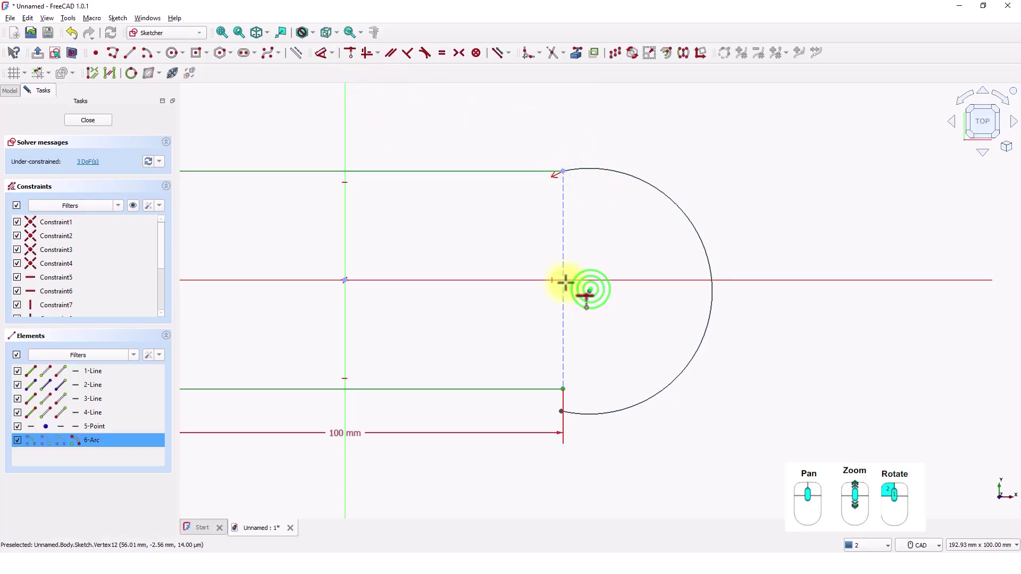
click(562, 282)
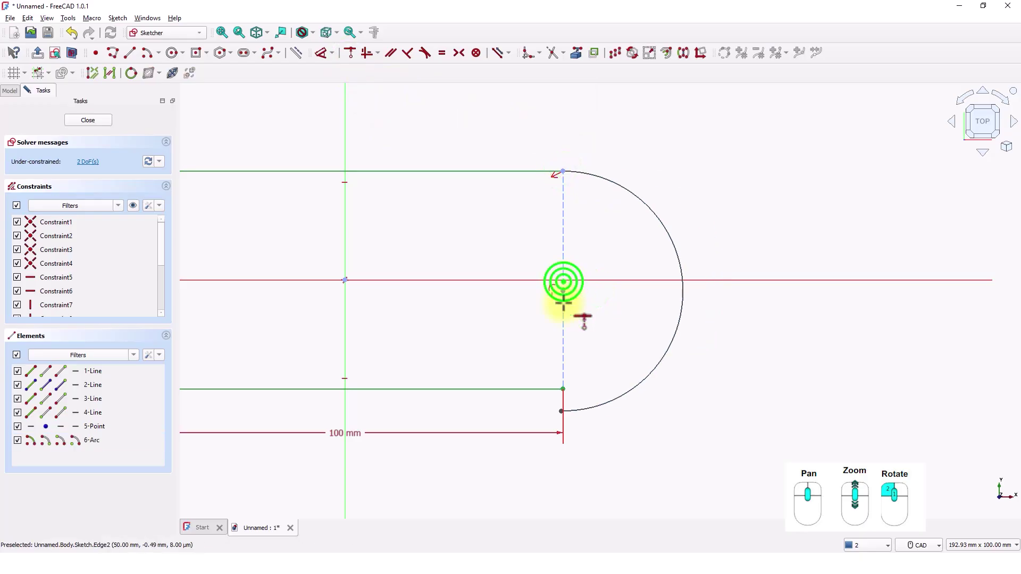
click(560, 409)
click(563, 390)
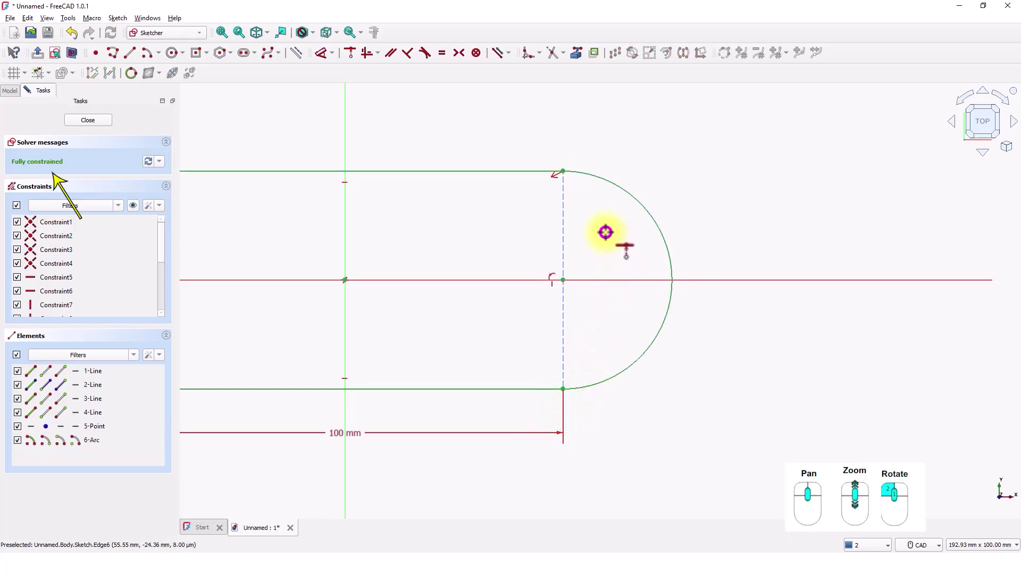
scroll(607, 243, down, 4)
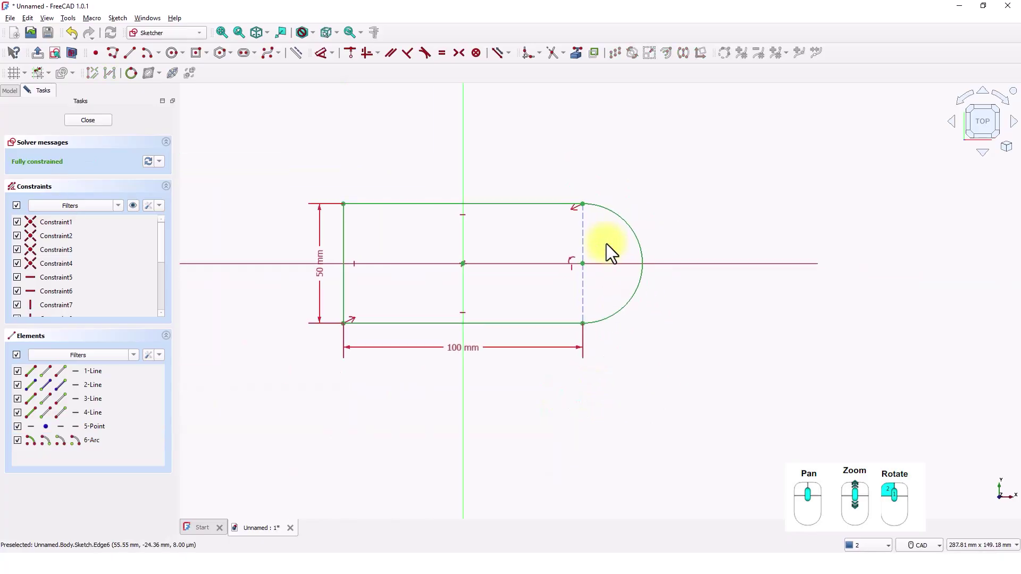
middle_drag(606, 243, 627, 274)
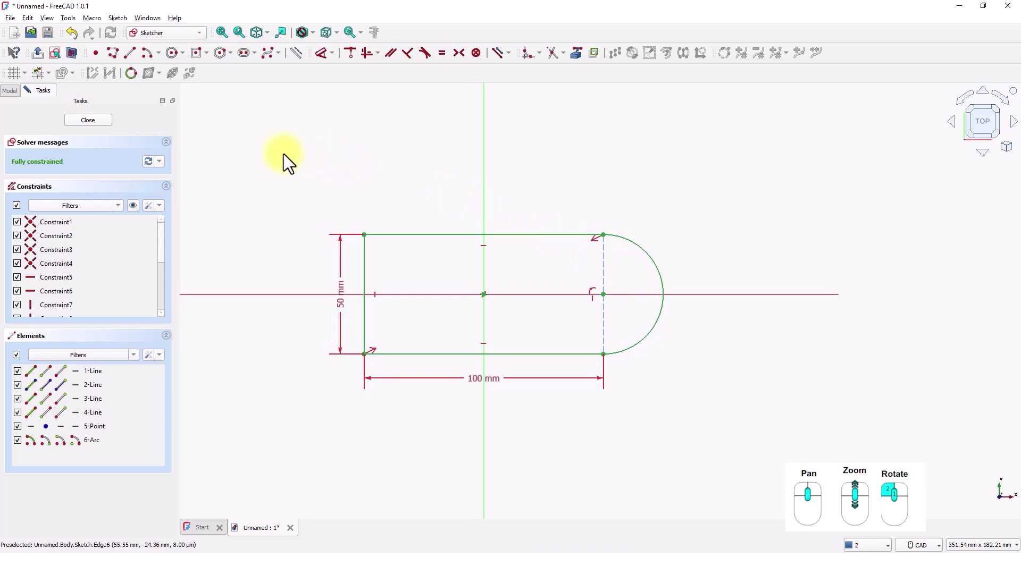
click(101, 122)
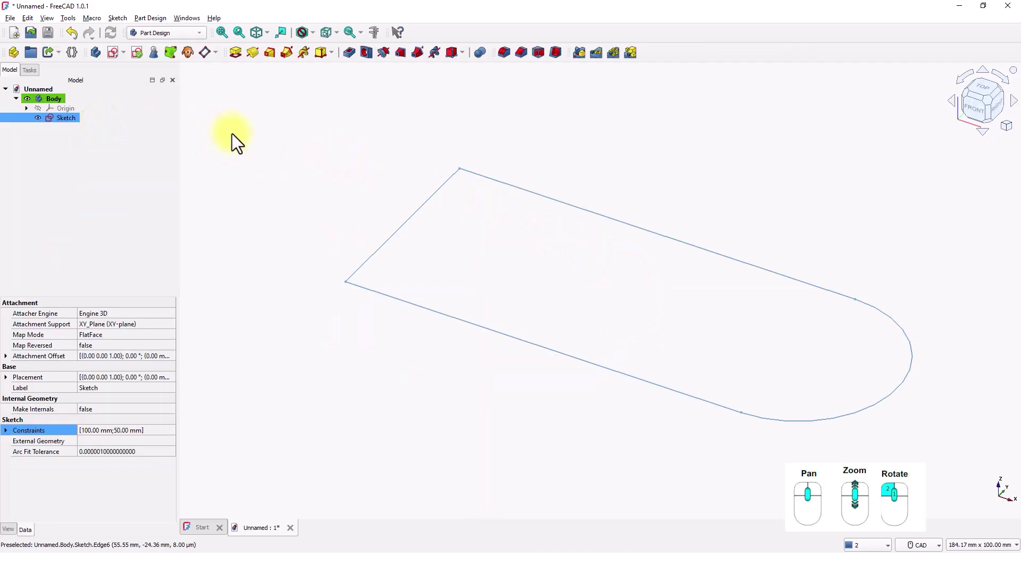
Step: Pad the base sketch 12 mm and select the resulting plate's front face
click(235, 53)
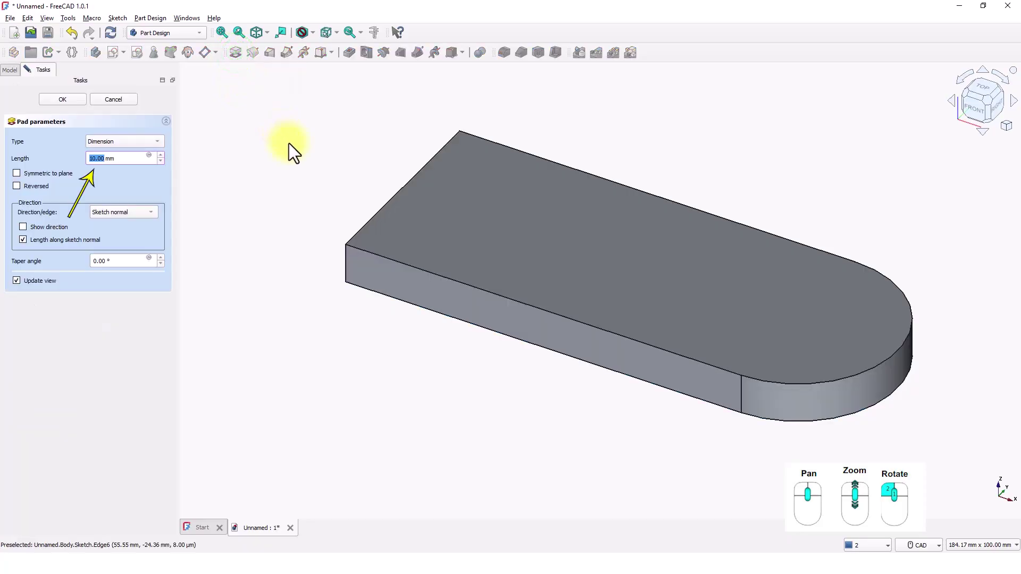
text(12)
key(Return)
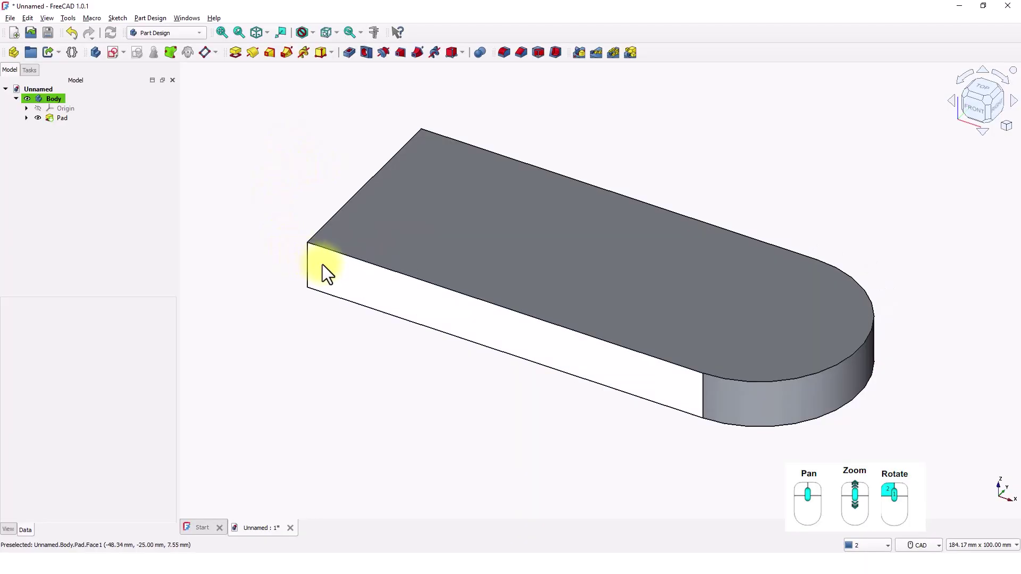
click(333, 271)
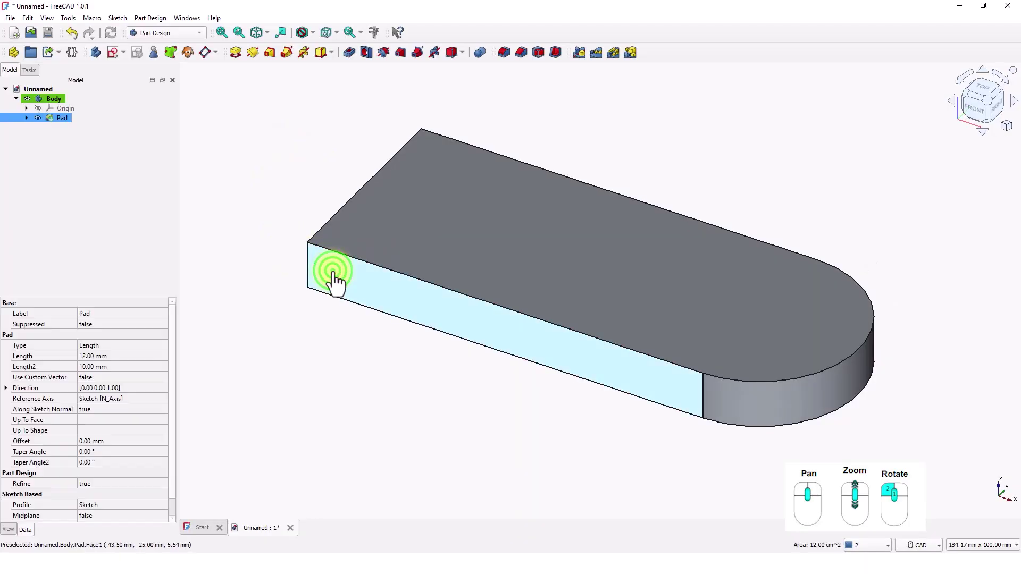
Step: Sketch on the plate's front face, importing its top edge as external geometry
click(113, 53)
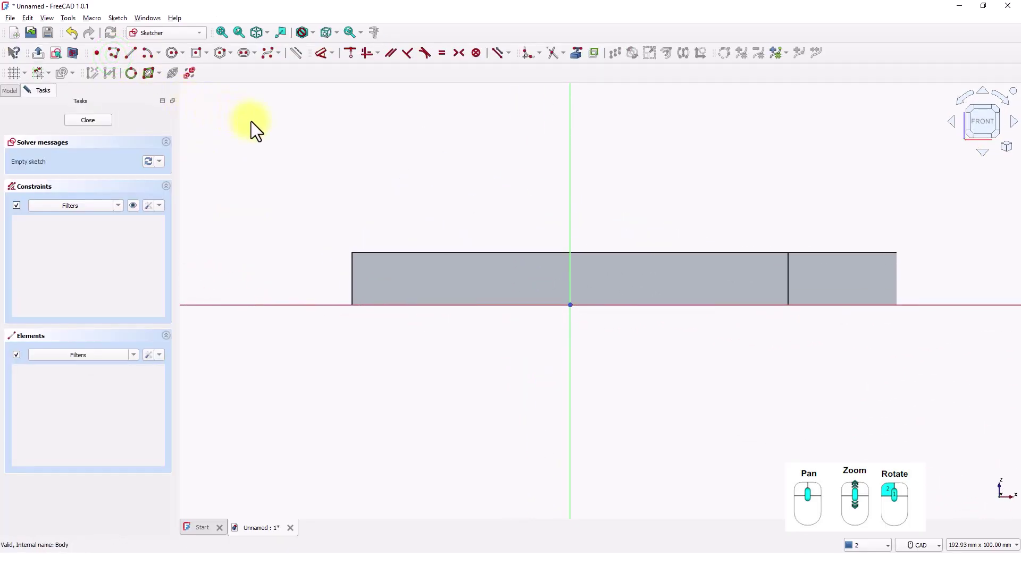
click(575, 54)
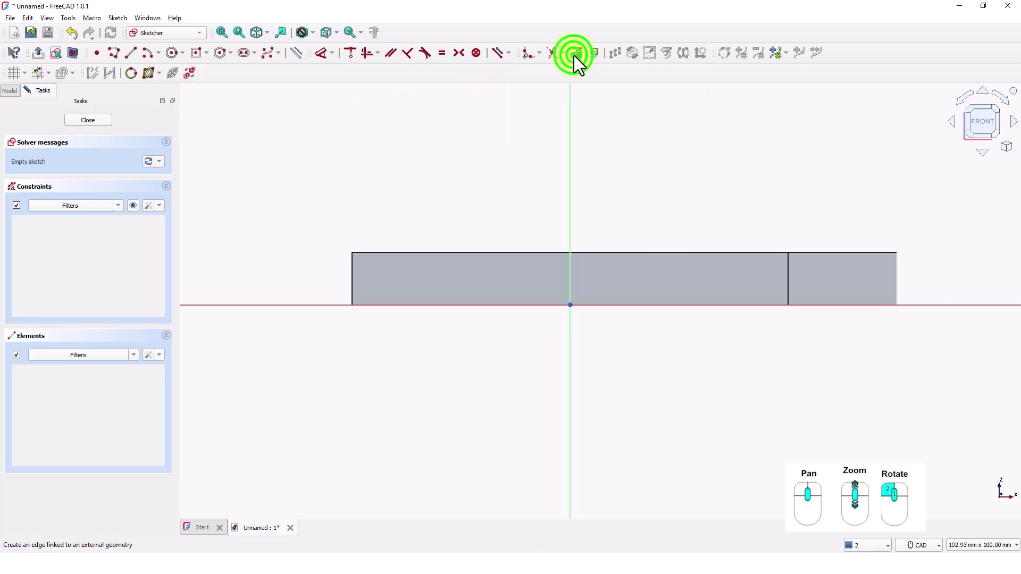
click(363, 253)
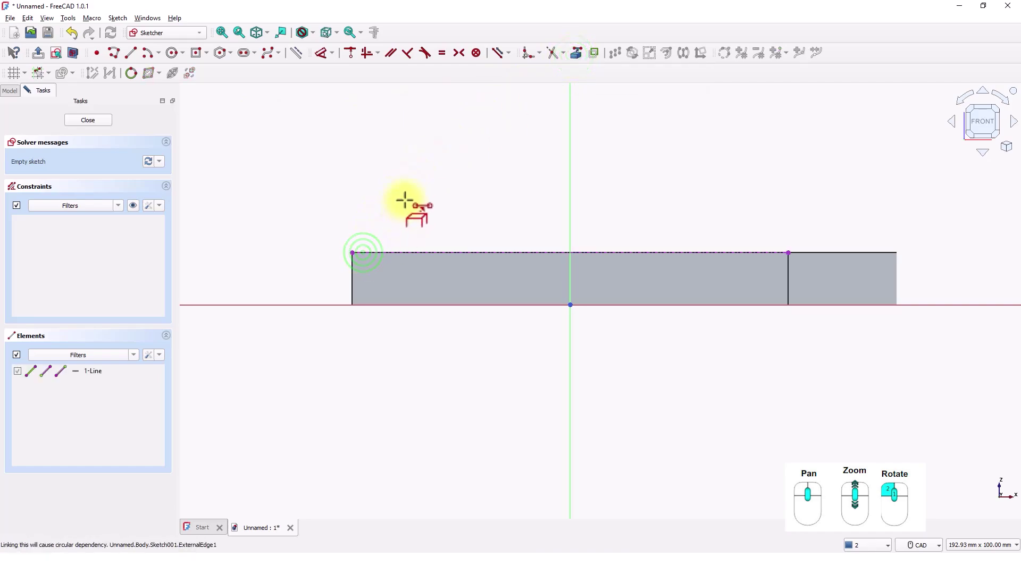
middle_drag(404, 201, 379, 235)
right_click(379, 237)
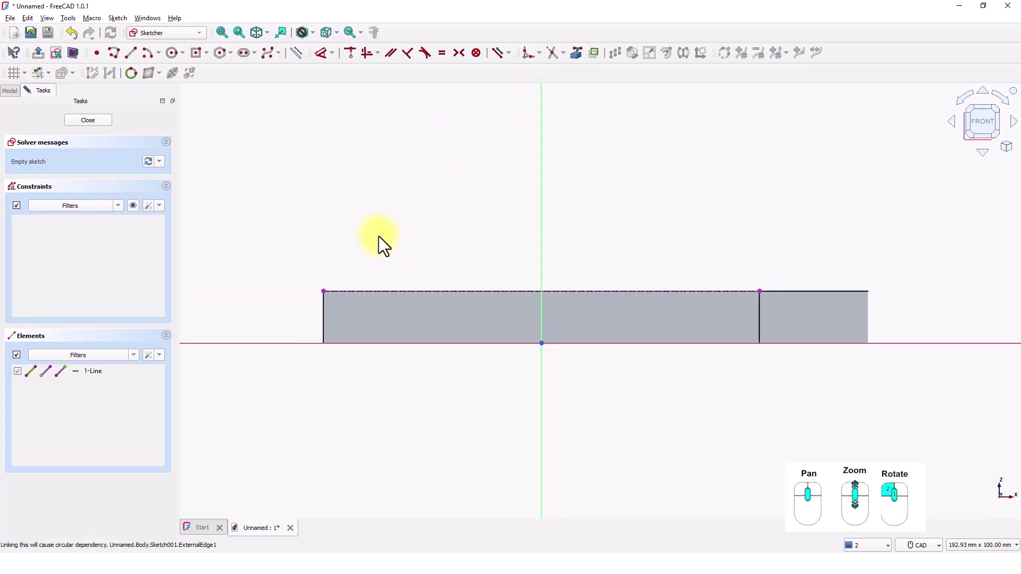
Step: Draw a 45 × 30 mm corner rectangle from the reference edge's left end and make its top side construction
click(206, 53)
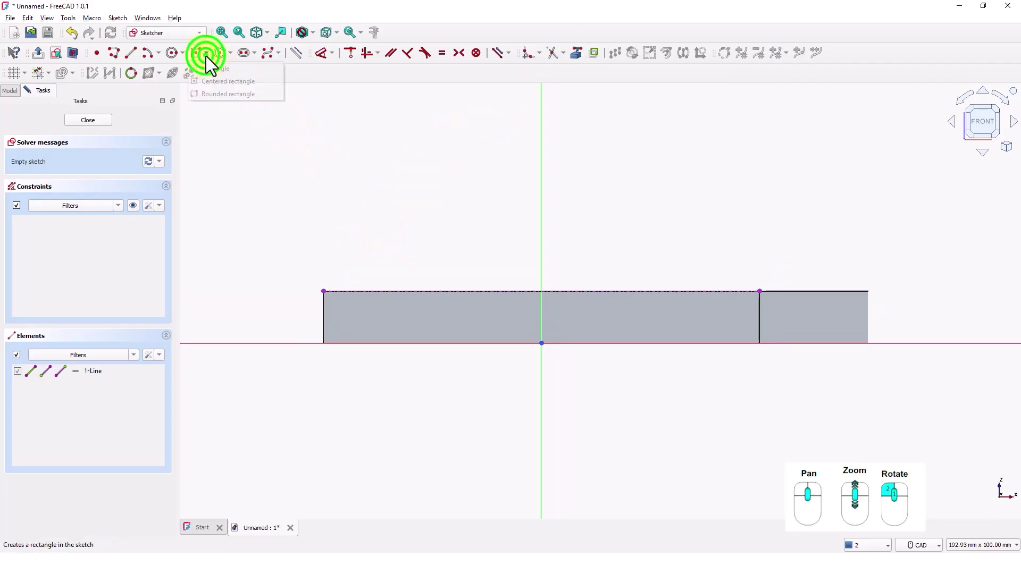
click(211, 69)
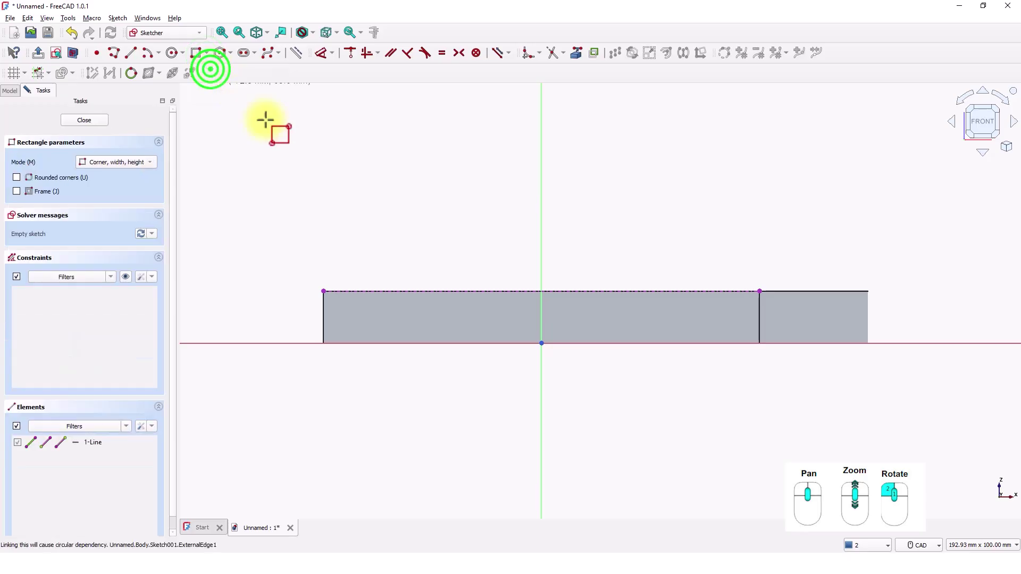
click(323, 290)
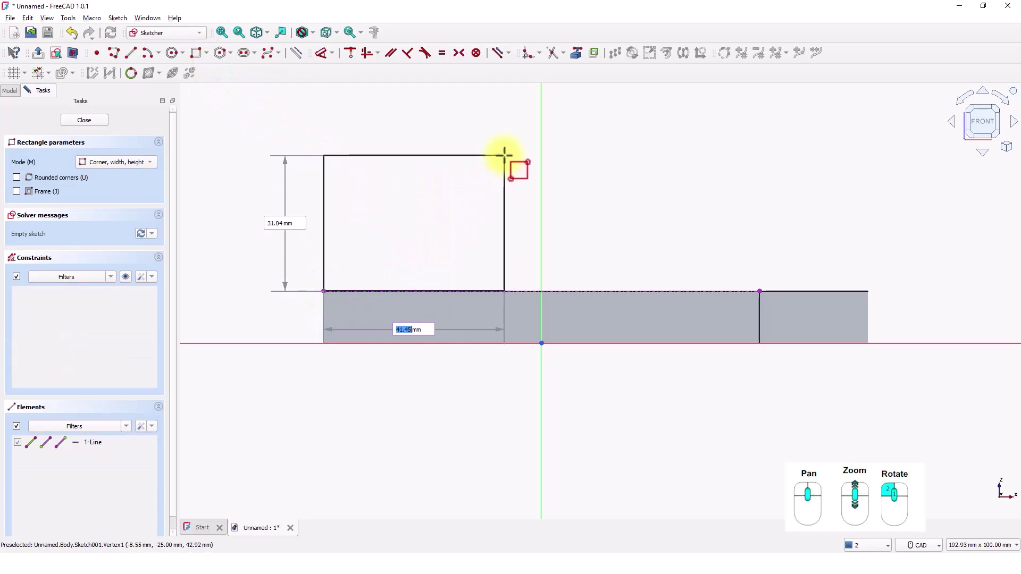
text(45)
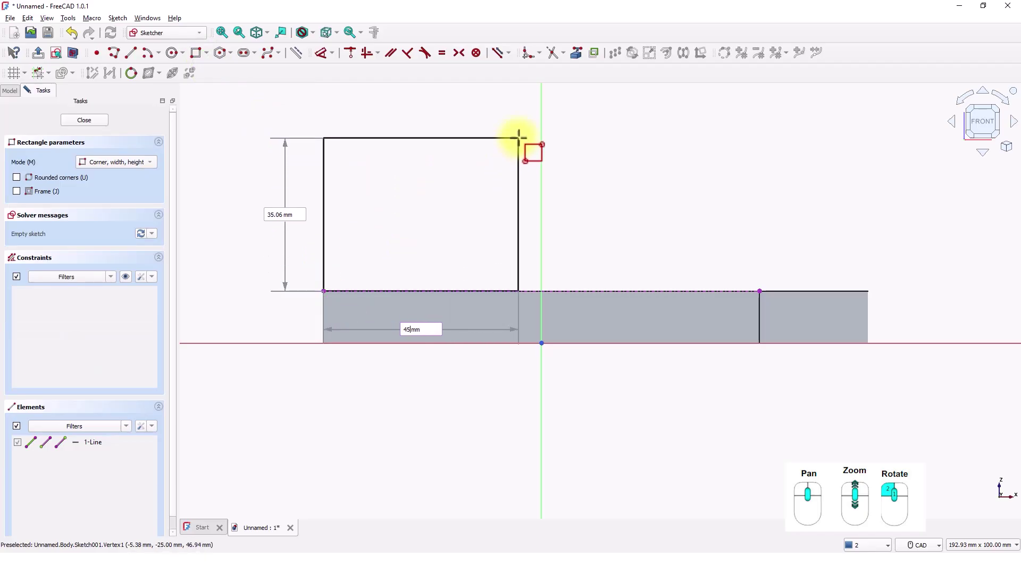
key(Tab)
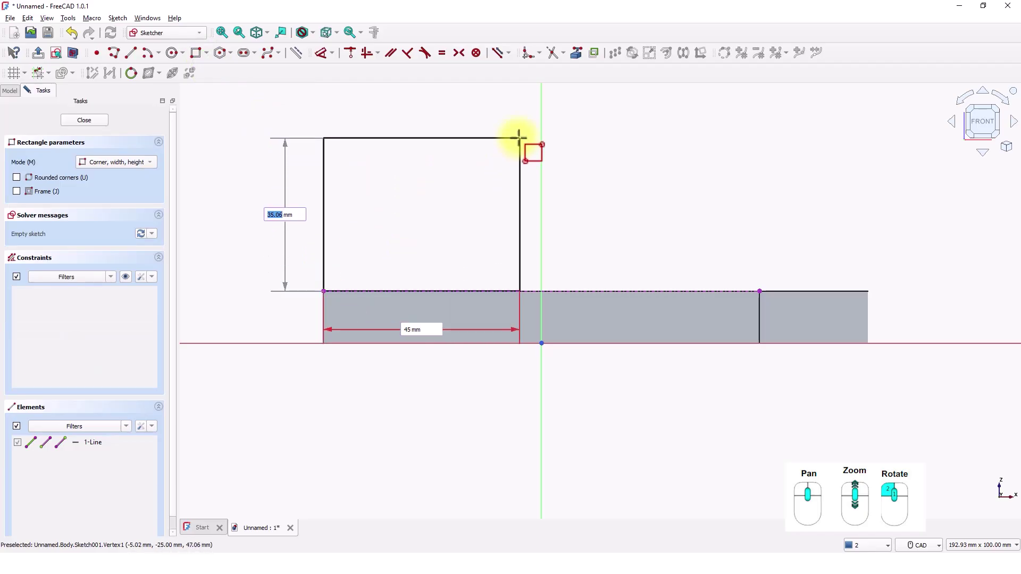
text(30)
key(Return)
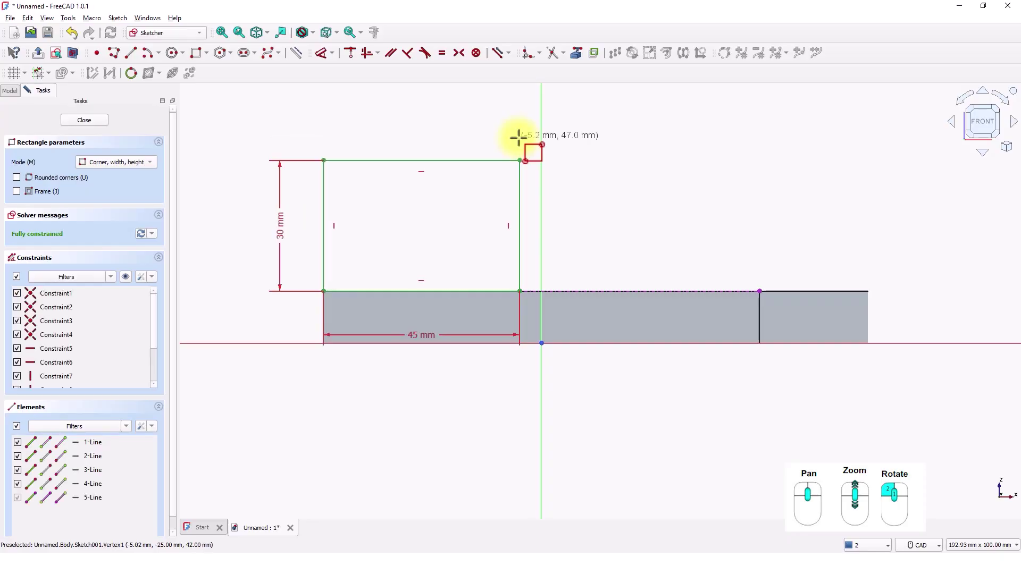
right_click(456, 117)
middle_drag(455, 117, 471, 186)
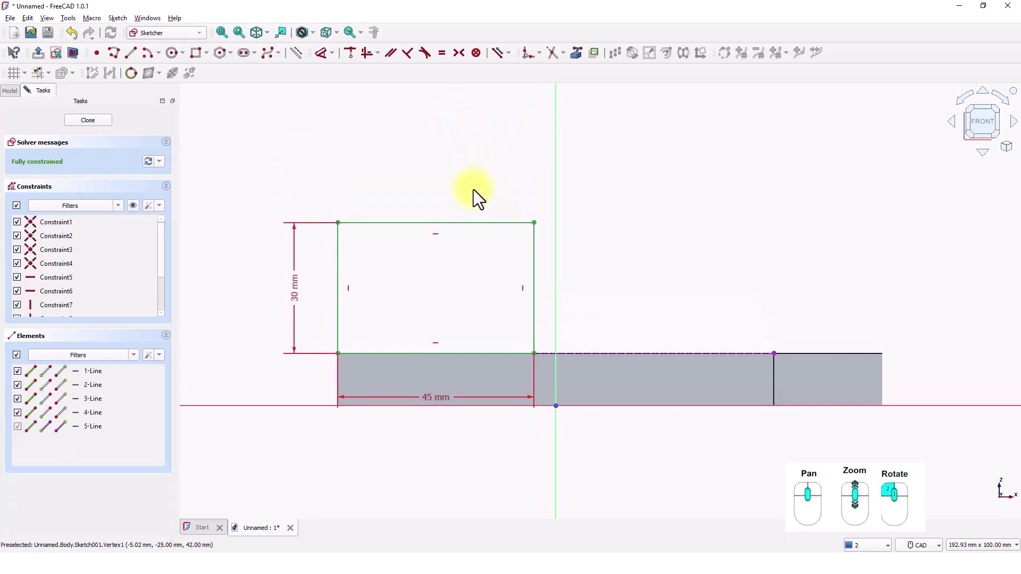
click(461, 223)
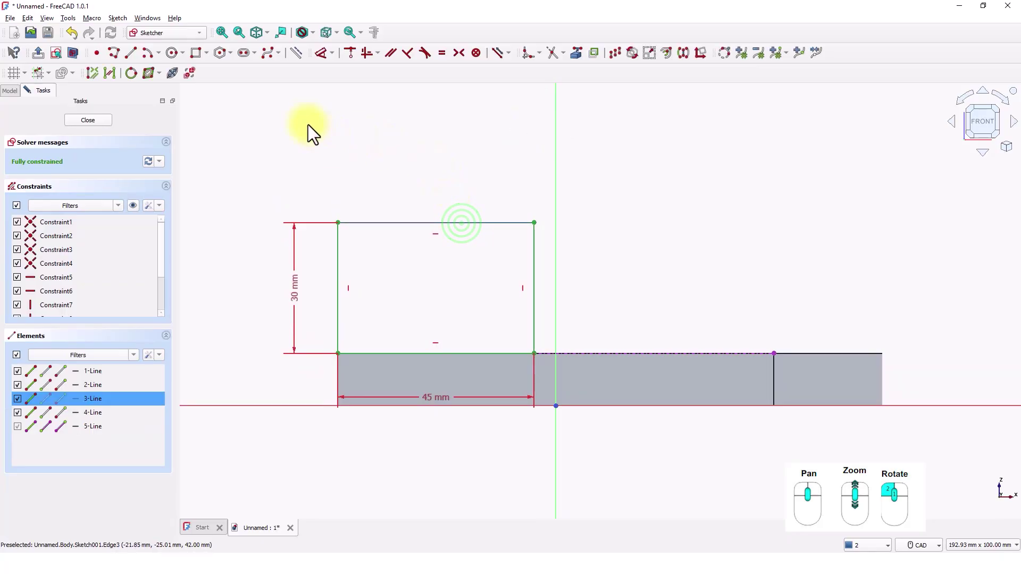
click(296, 54)
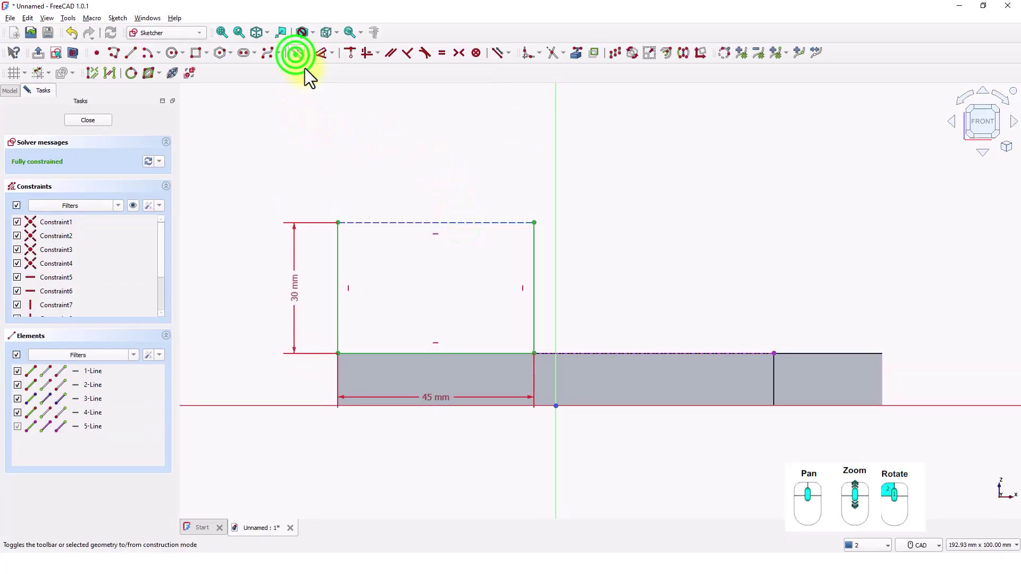
middle_drag(389, 148, 400, 180)
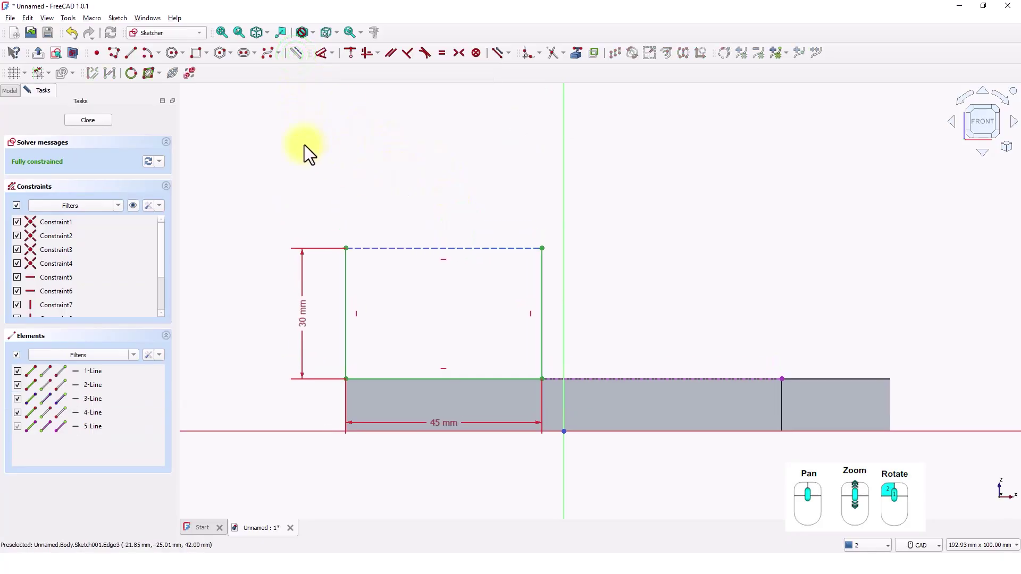
Step: Draw a centre arc over the rectangle's top, from the right top corner to the left
click(144, 53)
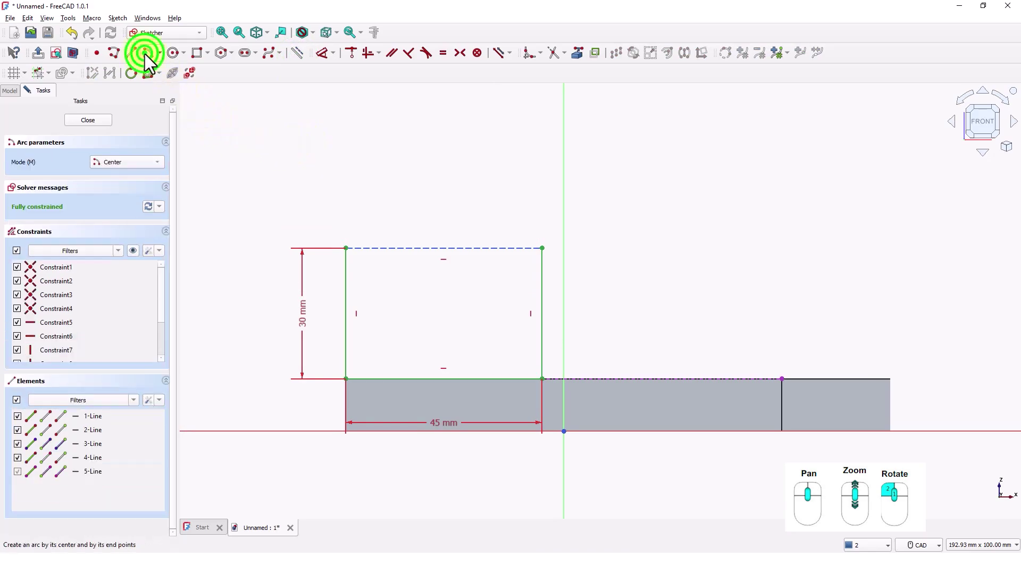
click(444, 248)
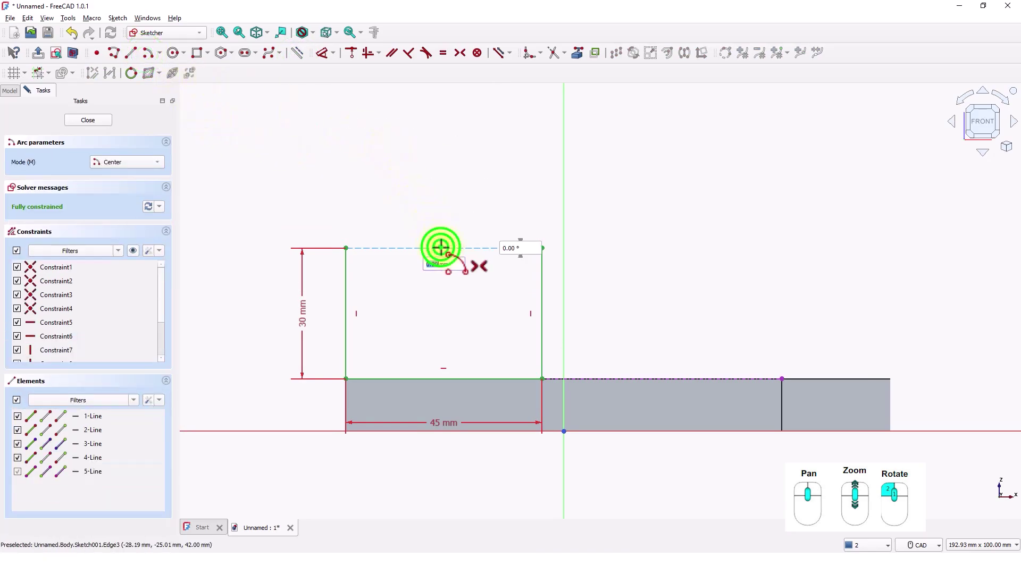
click(542, 247)
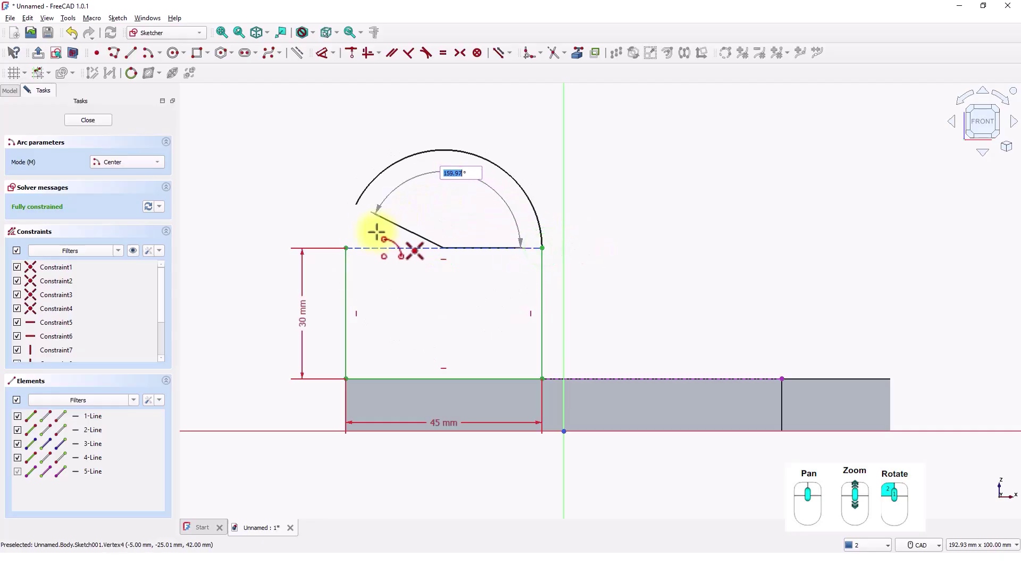
click(346, 248)
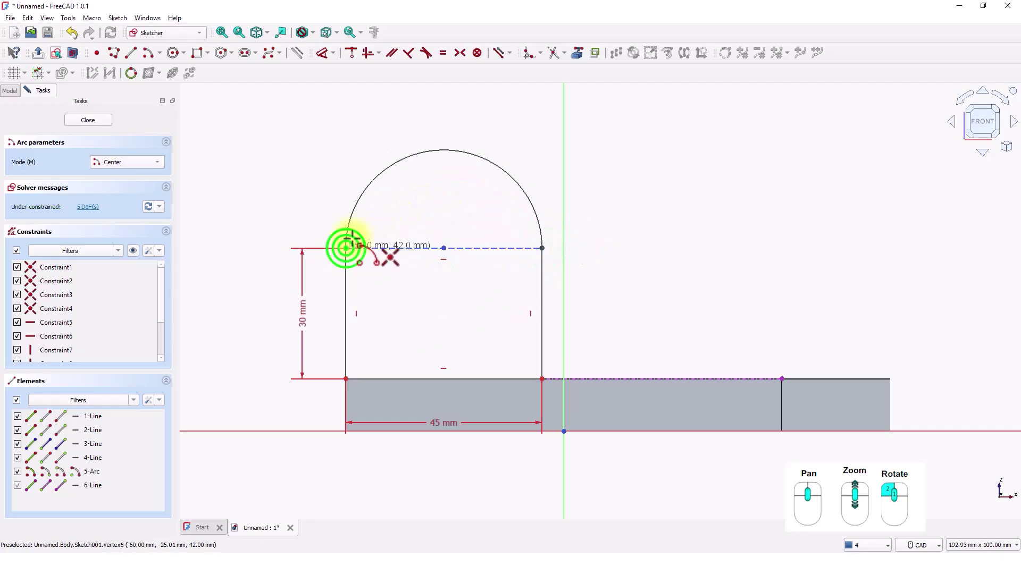
right_click(387, 228)
drag(445, 249, 455, 228)
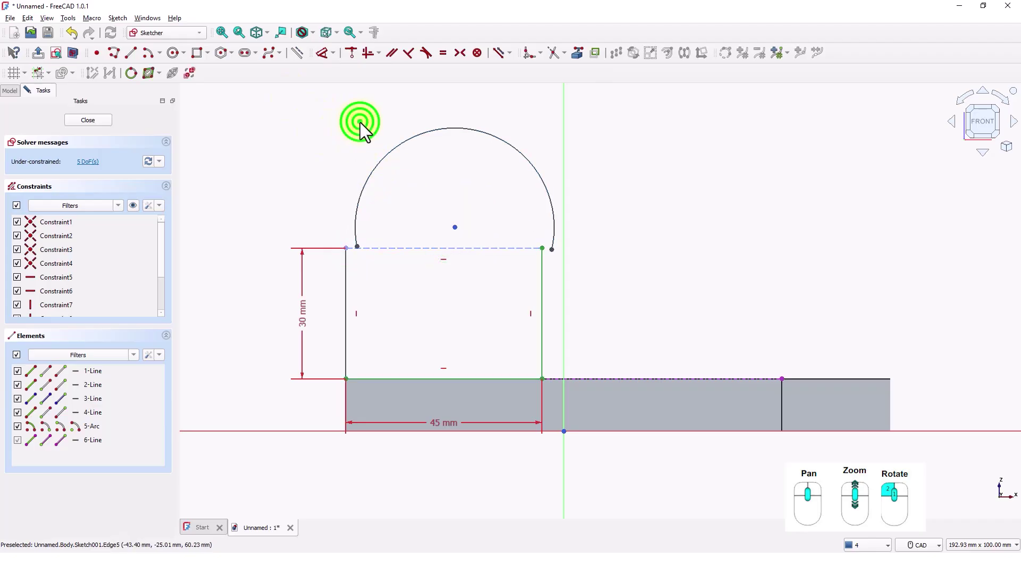
Step: Make the arc centre coincident with the dashed top side and both arc ends with the top corners
click(349, 53)
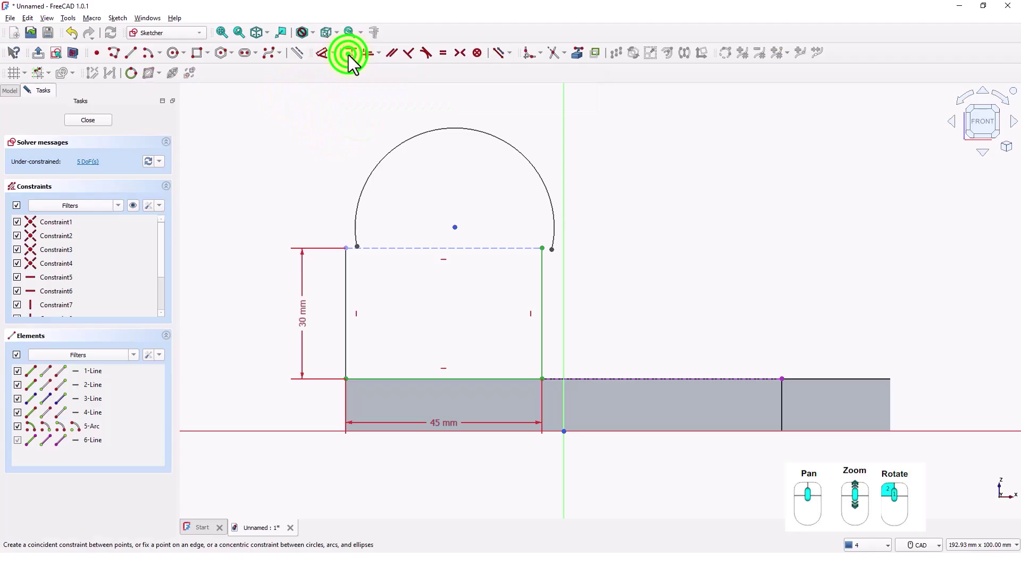
click(455, 228)
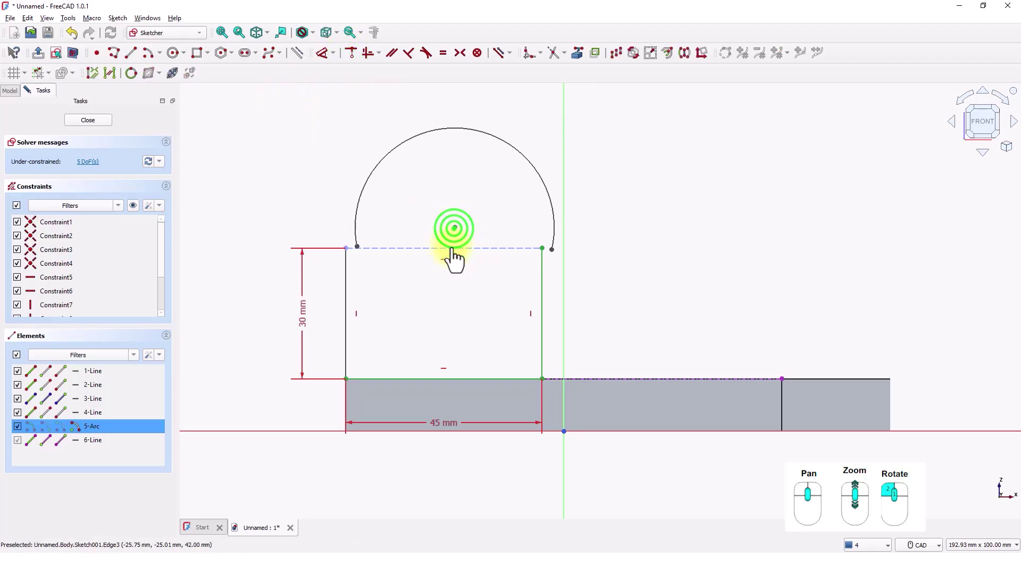
click(450, 249)
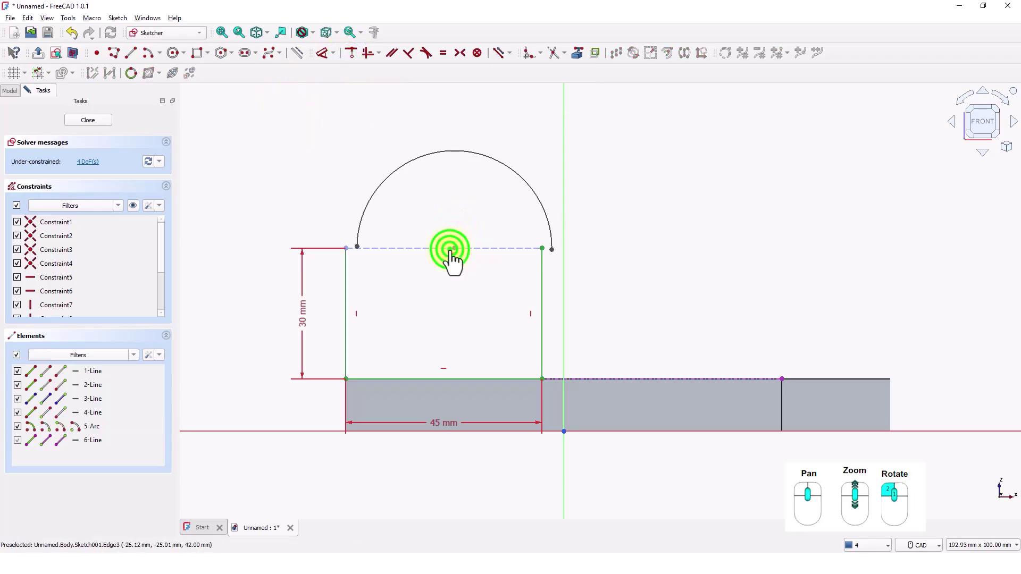
click(551, 248)
click(542, 248)
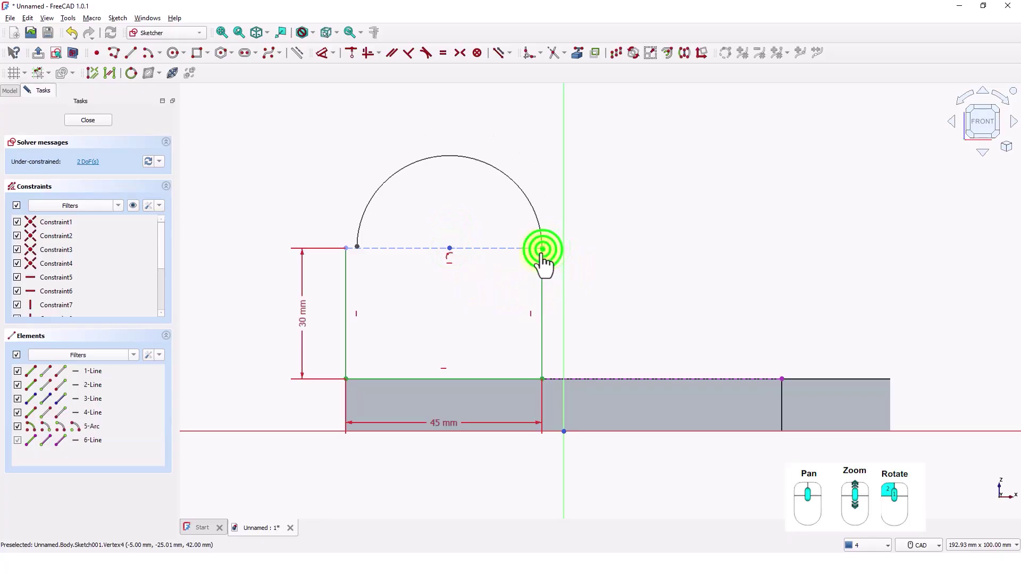
click(358, 247)
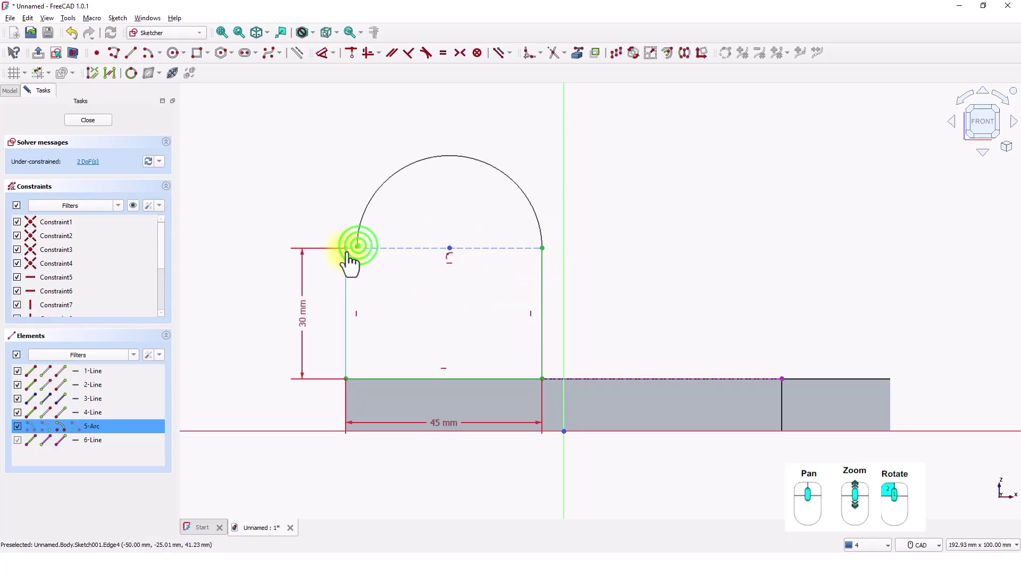
click(346, 248)
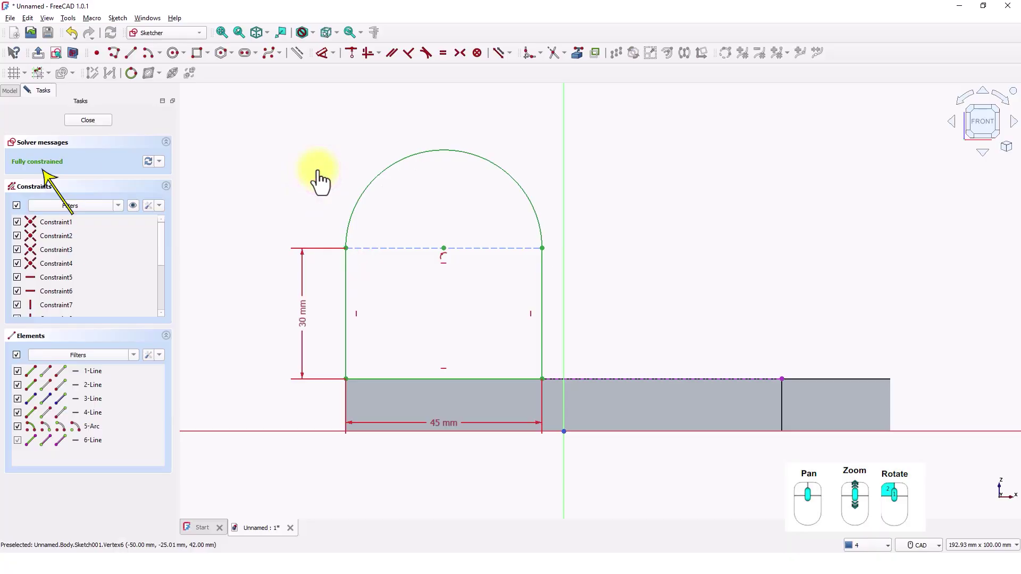
Step: Close the side-plate sketch and select Sketch001 in the Model tree
click(94, 120)
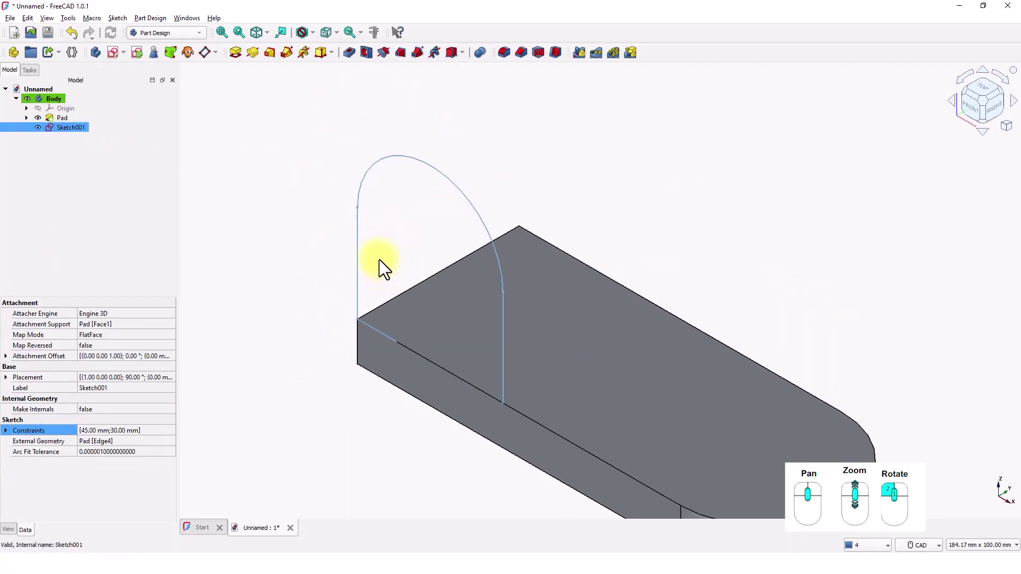
click(254, 234)
middle_drag(259, 254, 256, 244)
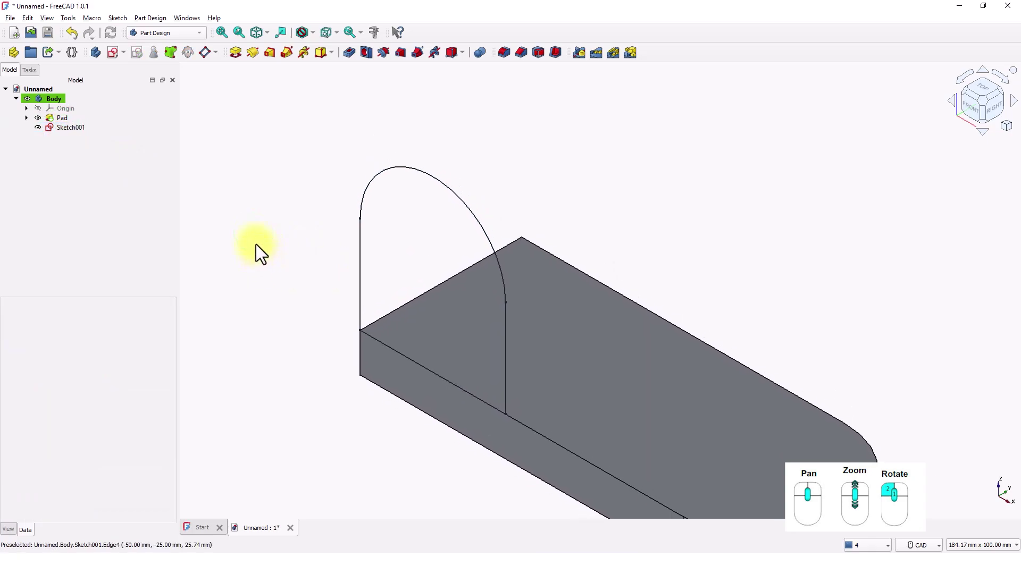
click(71, 128)
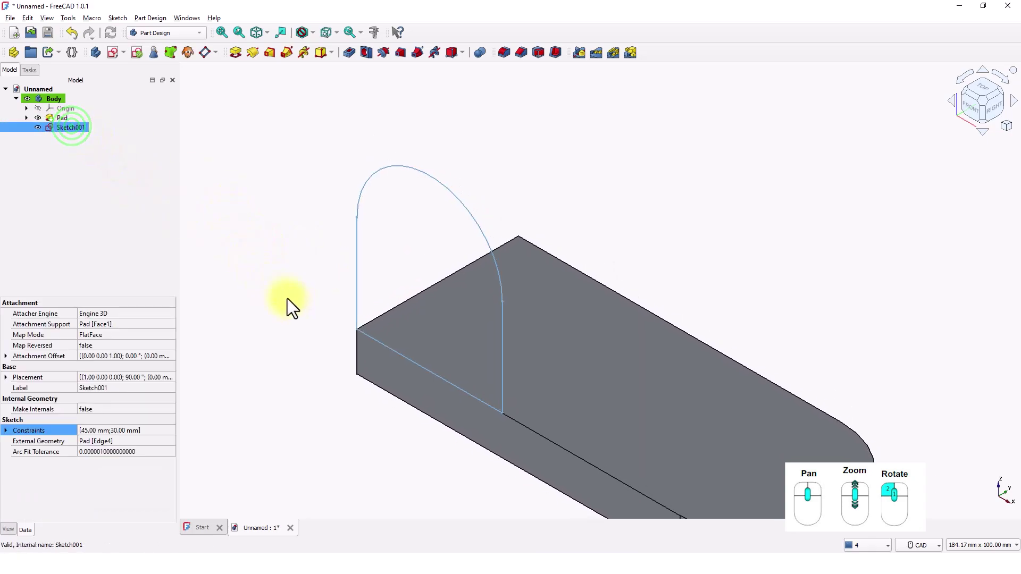
middle_drag(287, 299, 280, 279)
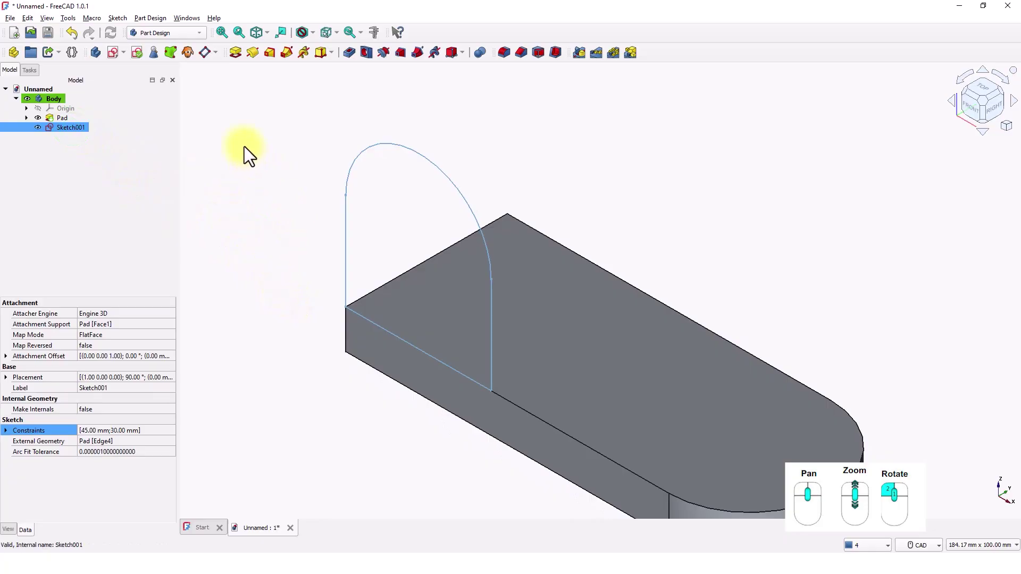
Step: Pad Sketch001 up to the base plate's Face3, creating the arched upright Pad001
click(236, 56)
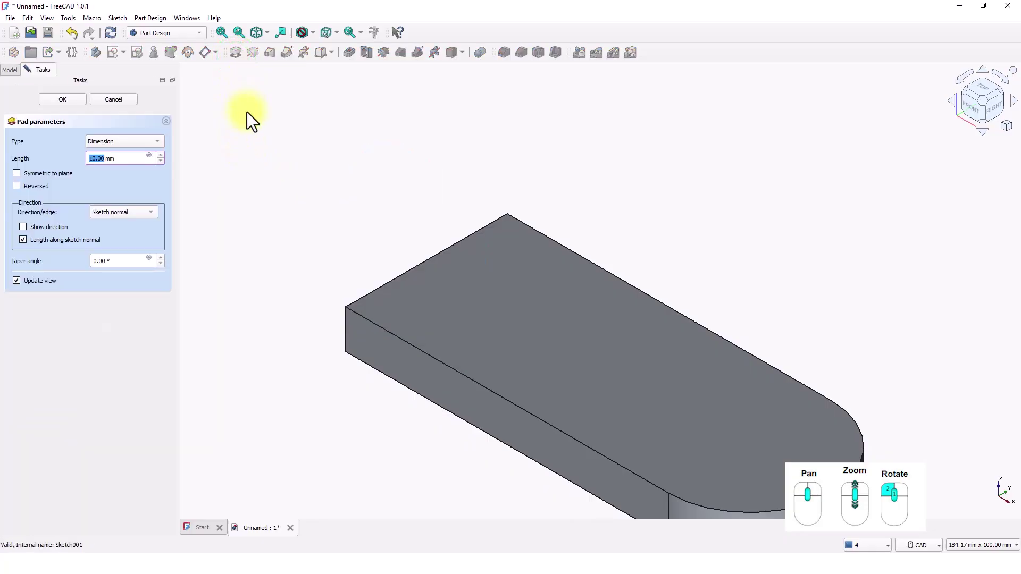
click(135, 142)
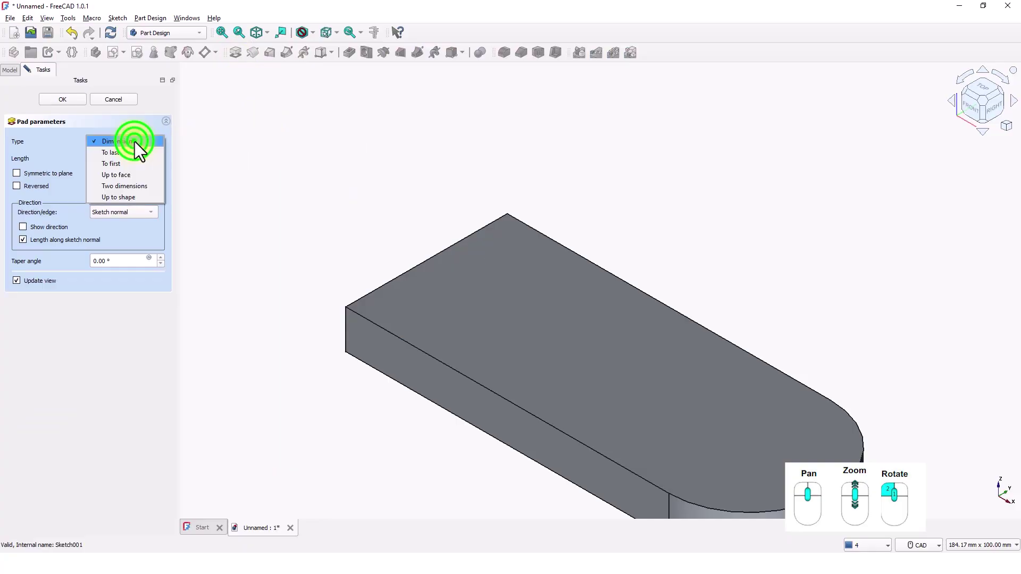
click(126, 174)
middle_drag(450, 184, 384, 239)
middle_drag(403, 198, 339, 279)
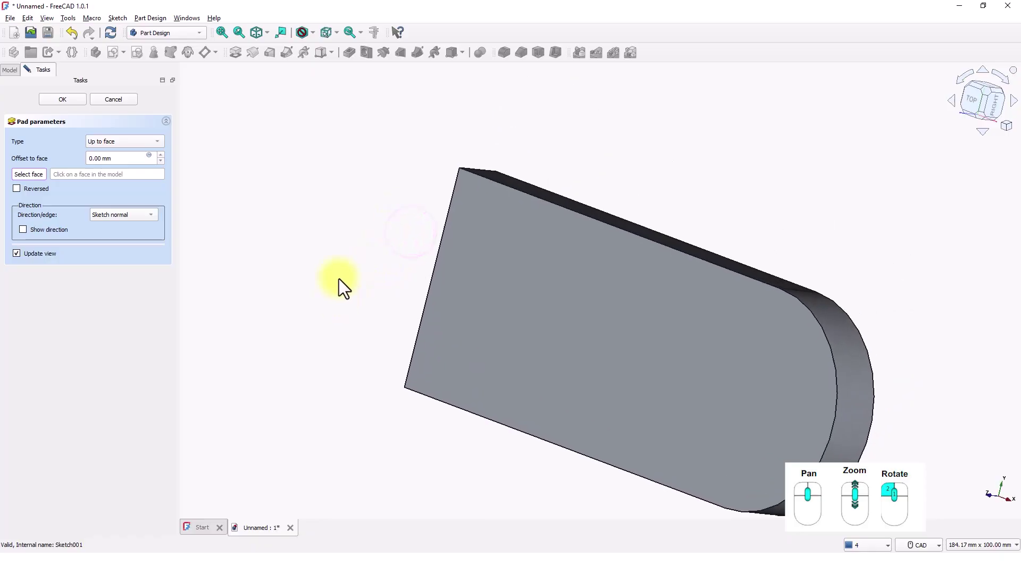
click(510, 182)
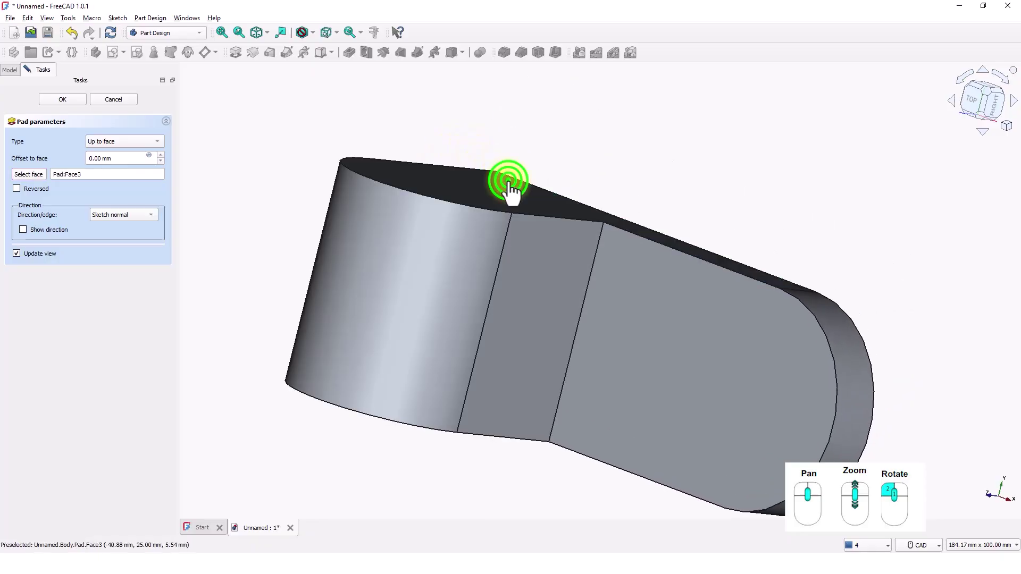
click(74, 97)
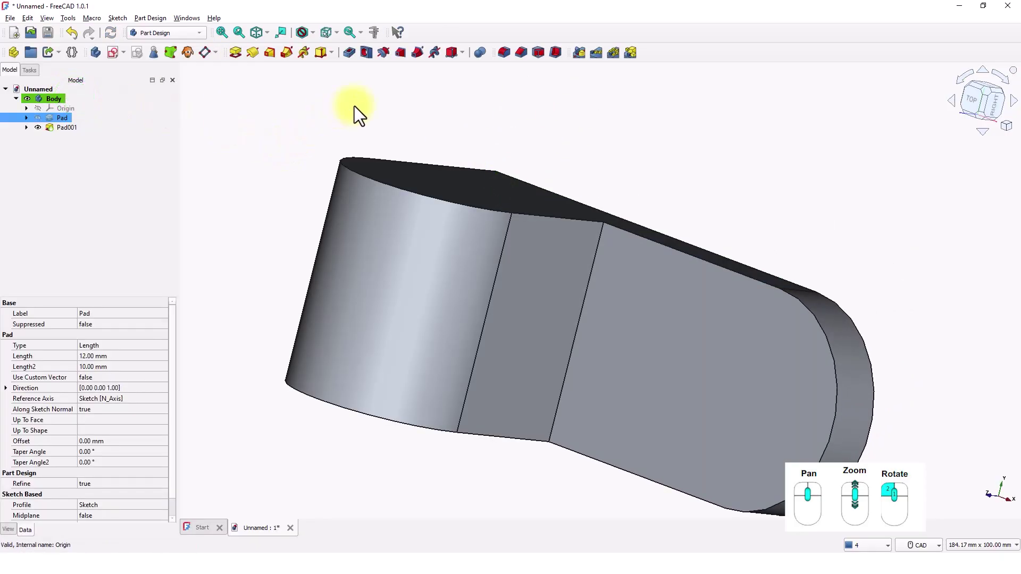
Step: Switch the model to the isometric view
click(1006, 126)
click(955, 157)
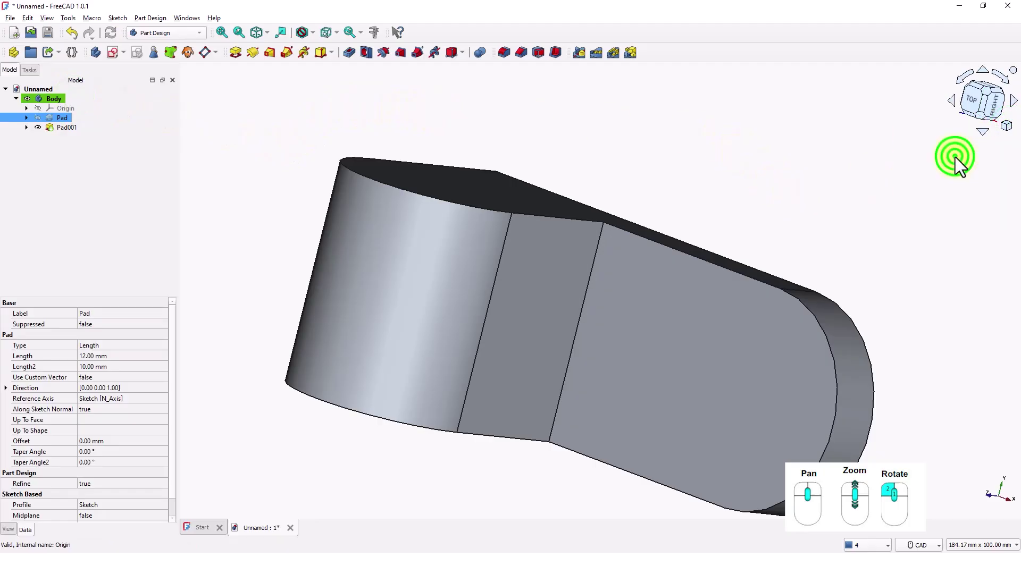
scroll(697, 259, up, 2)
scroll(698, 259, down, 4)
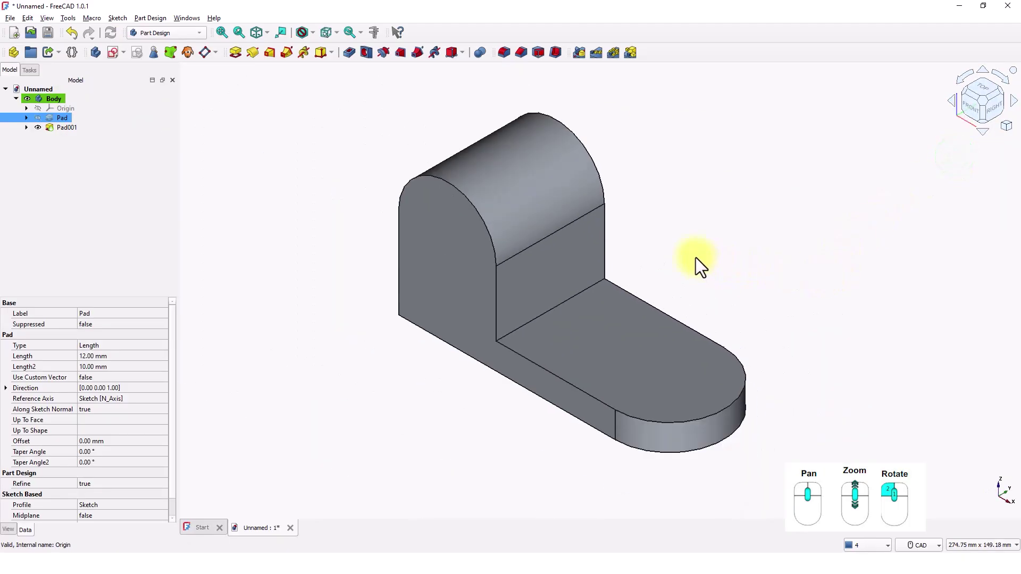
Step: Start a new sketch on the base plate's top face
click(642, 352)
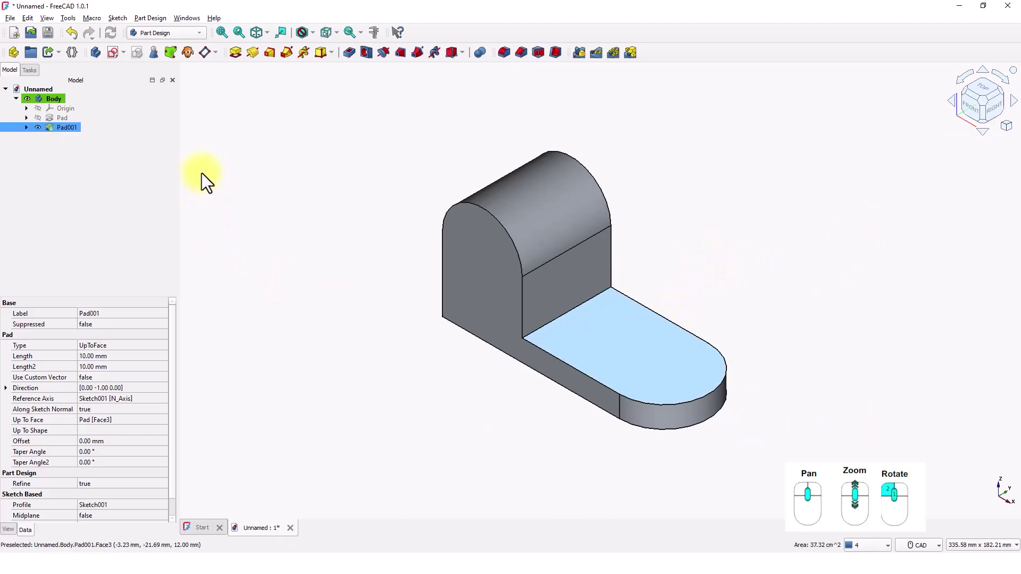
click(112, 53)
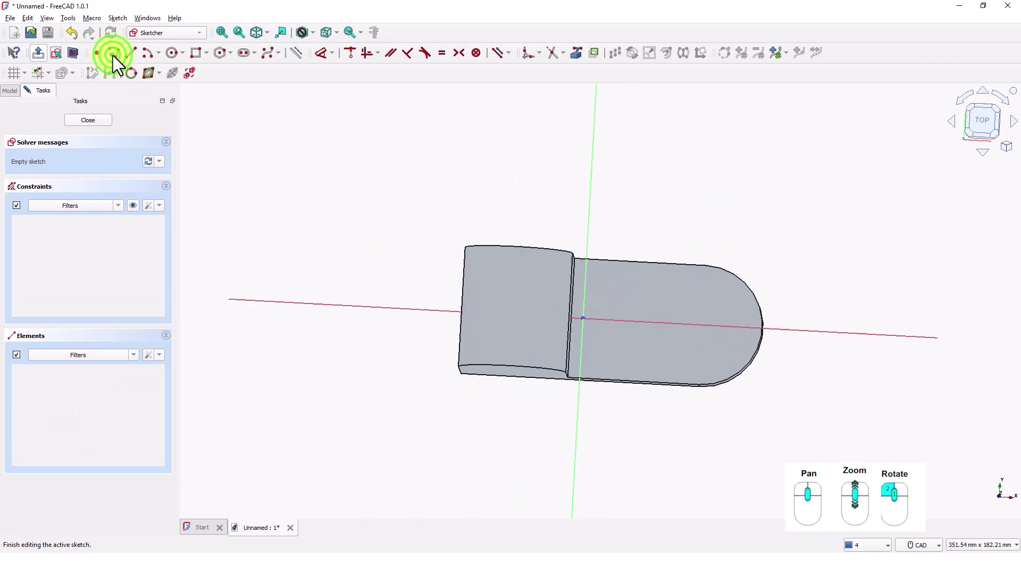
scroll(406, 283, up, 3)
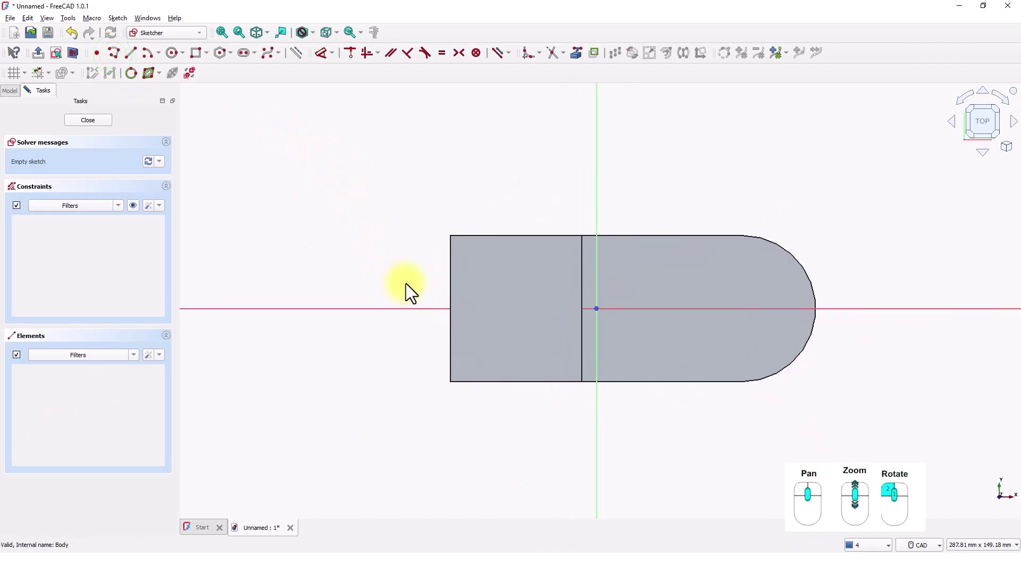
middle_drag(371, 285, 347, 285)
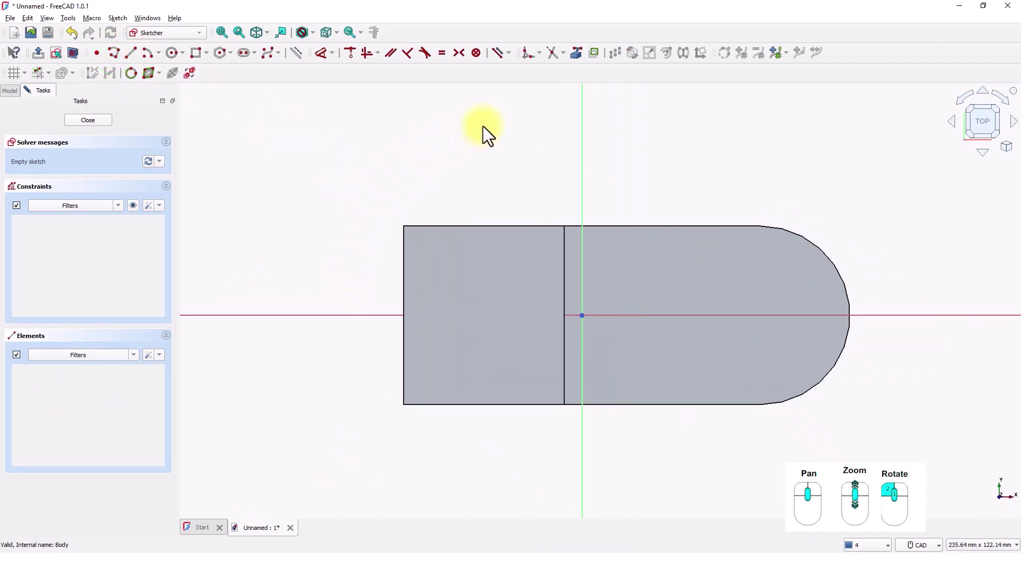
Step: Link the part's left end edge and the upright's inner vertical edge as external geometry
click(576, 53)
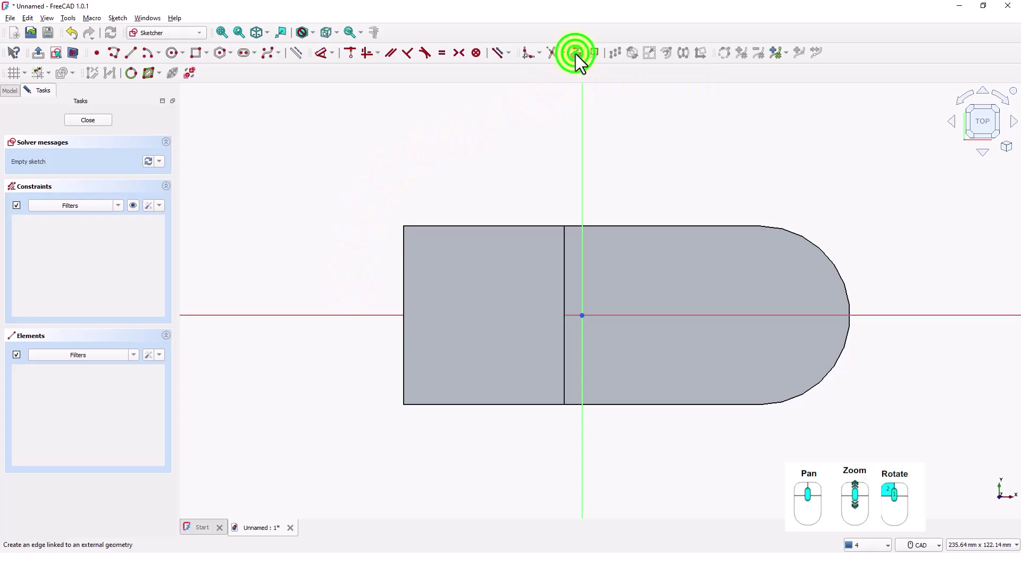
click(402, 287)
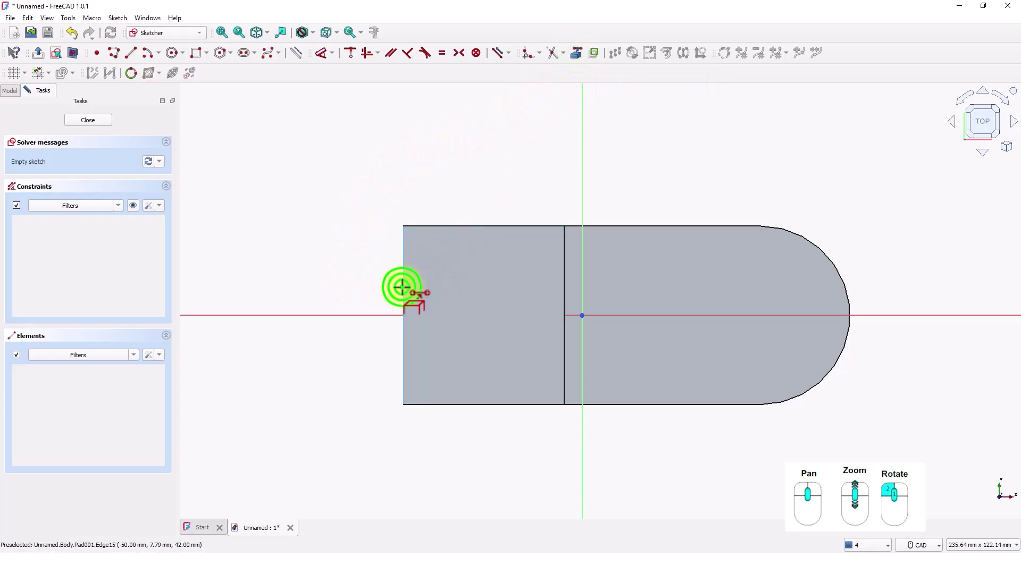
click(565, 291)
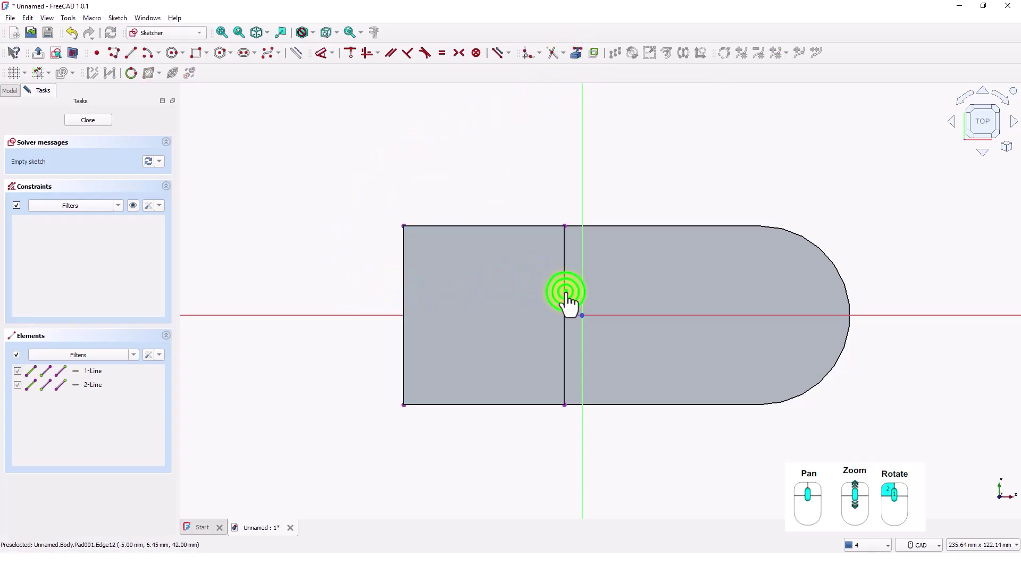
middle_drag(539, 173, 512, 173)
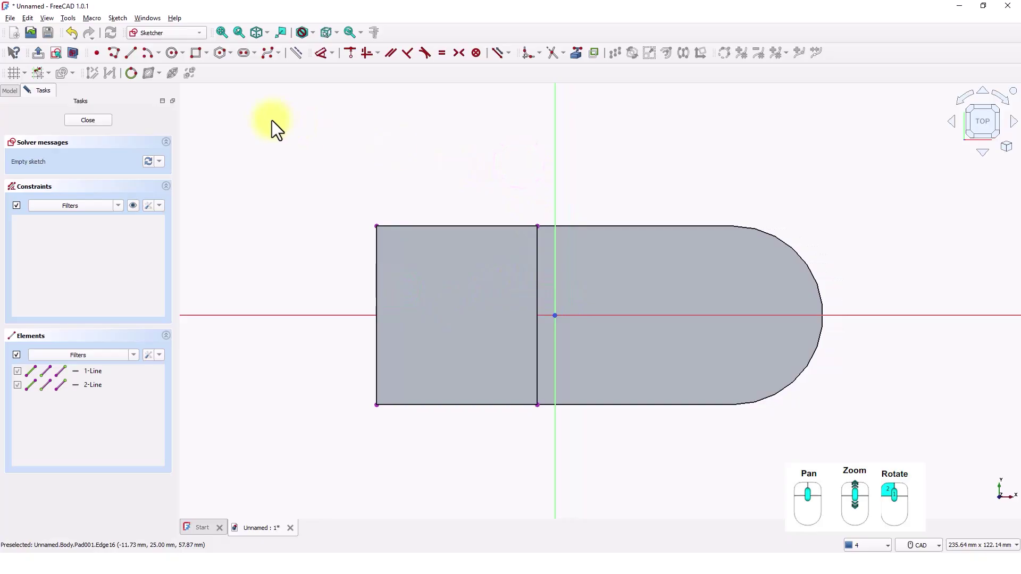
click(193, 52)
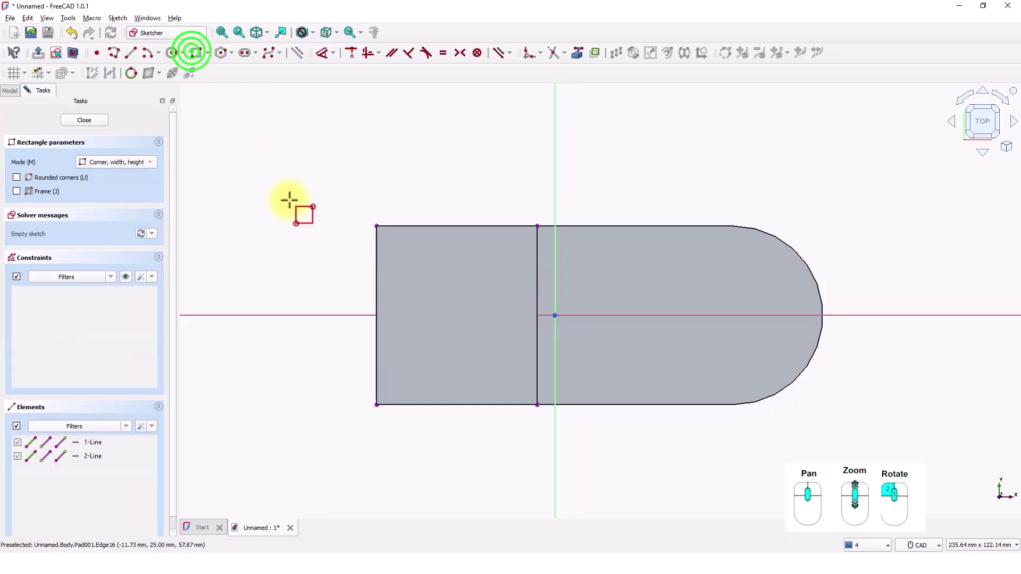
Step: Draw a rectangle from the left reference edge to the inner vertical edge
click(376, 380)
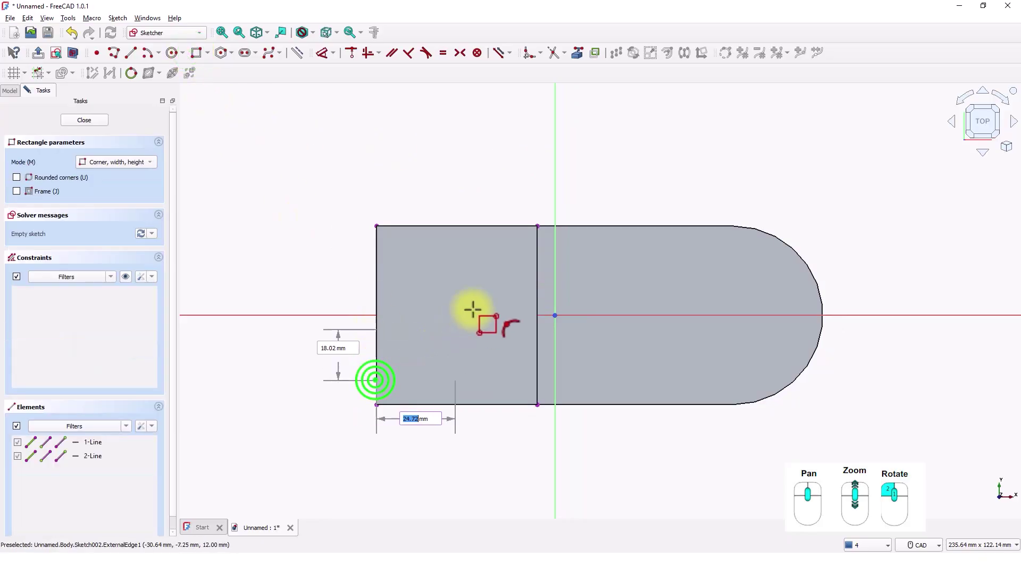
click(537, 248)
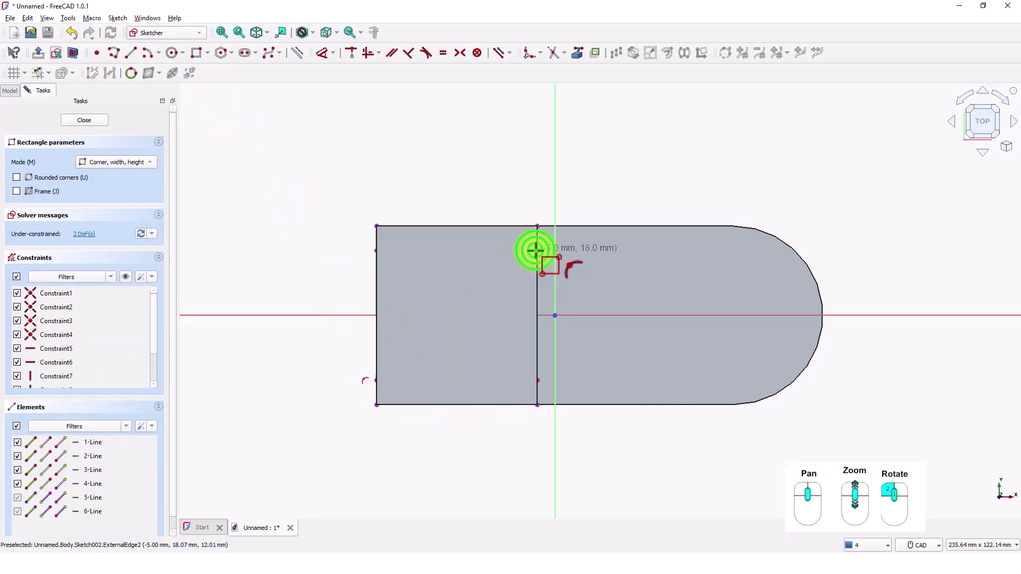
right_click(520, 197)
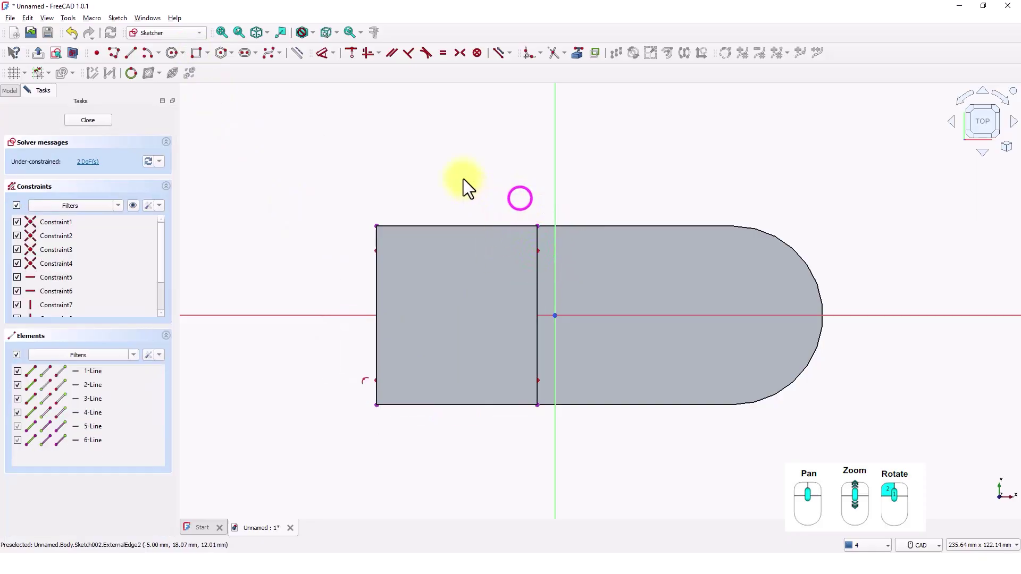
Step: Set the draw style to Wireframe
click(314, 34)
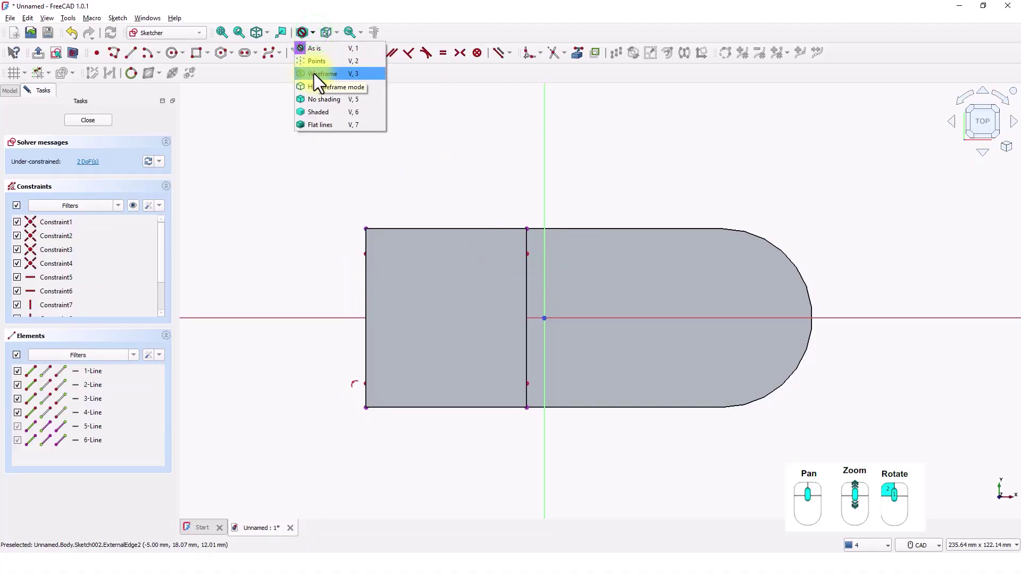
click(314, 73)
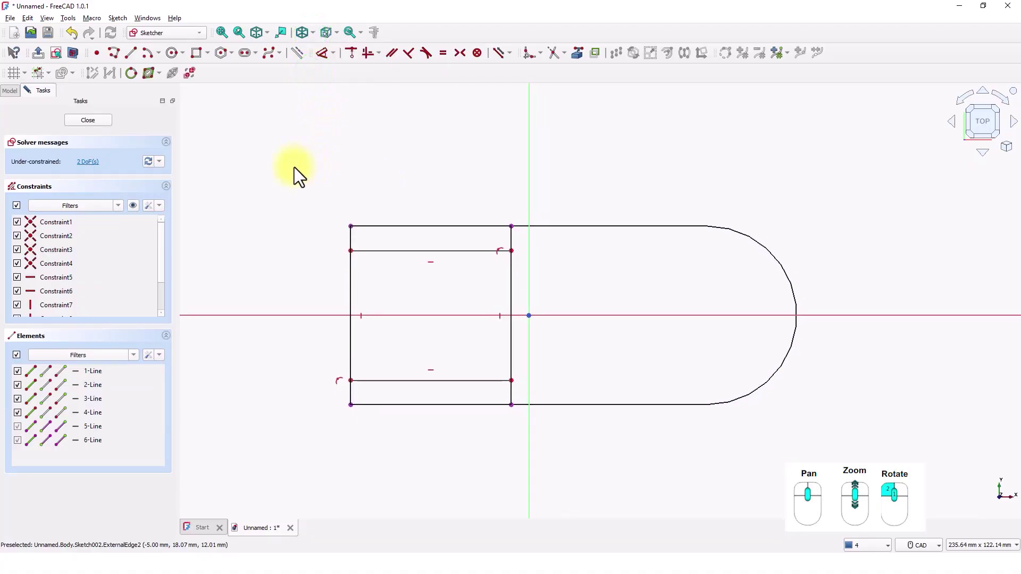
scroll(292, 203, down, 1)
scroll(292, 207, up, 3)
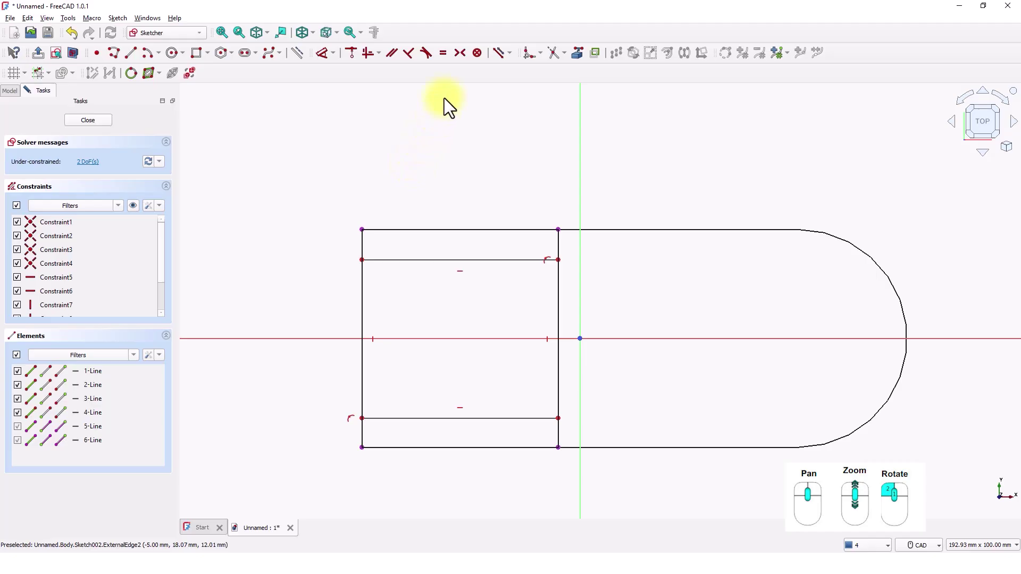
Step: Constrain the two inner lines' left endpoints symmetric about the horizontal axis
click(458, 58)
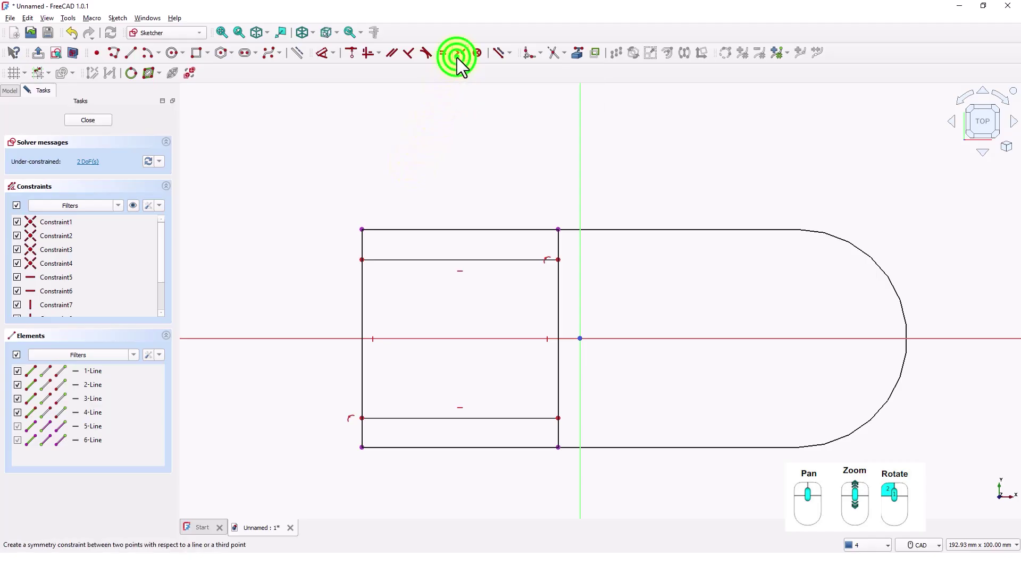
click(361, 260)
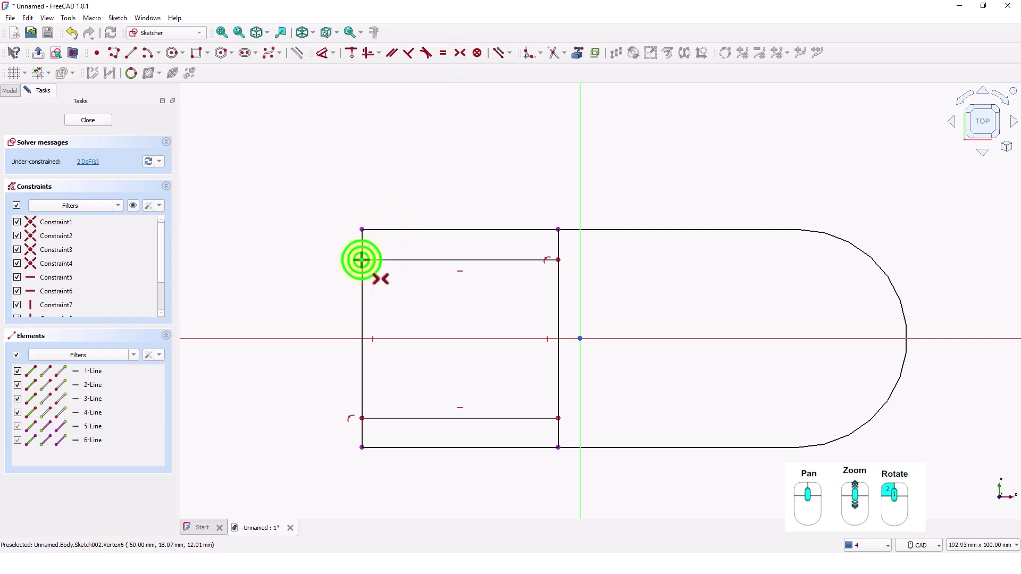
click(362, 419)
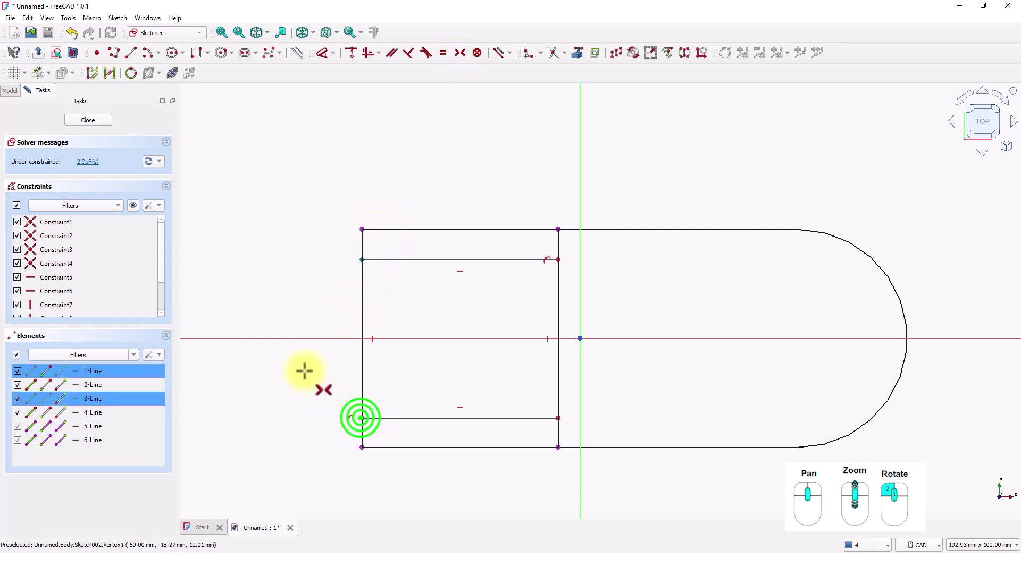
click(308, 340)
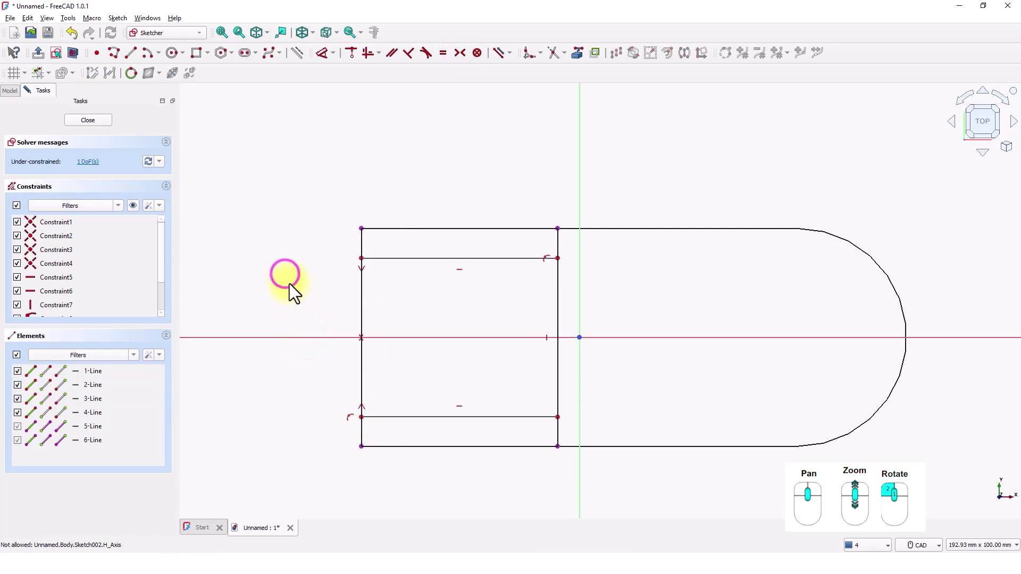
right_click(440, 260)
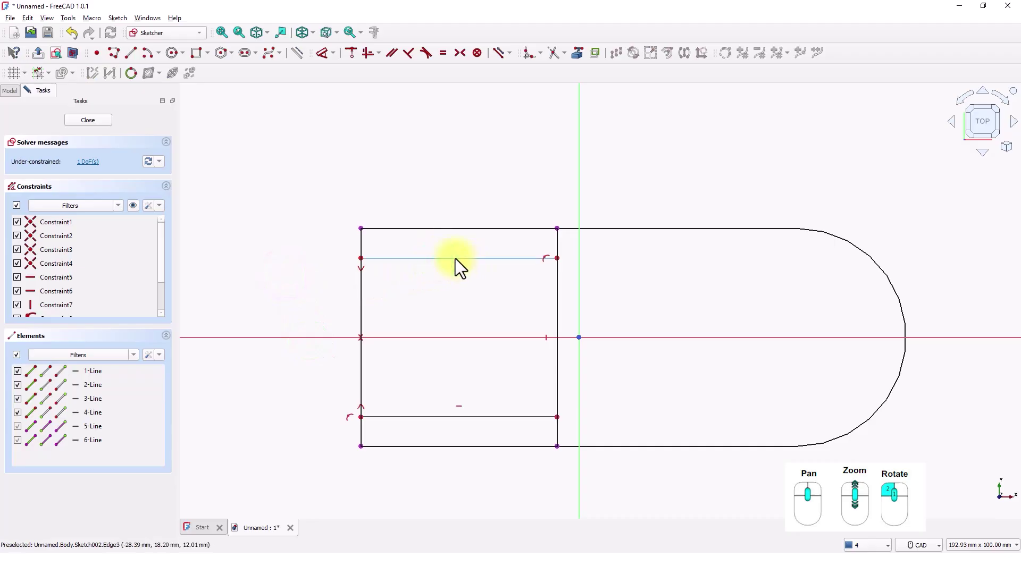
drag(455, 258, 415, 266)
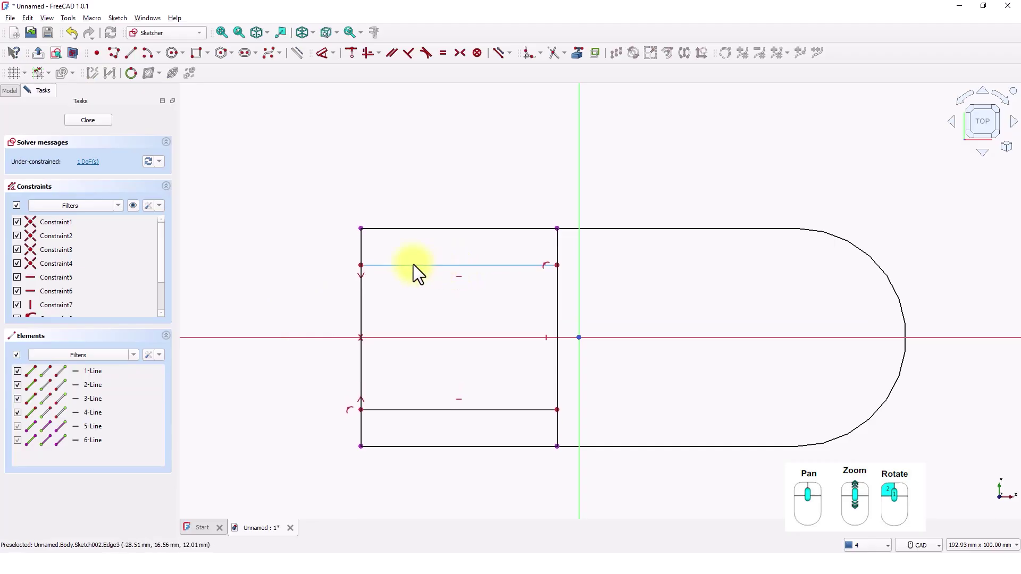
Step: Dimension the inner top line 12 mm below the plate's top-left corner
click(322, 53)
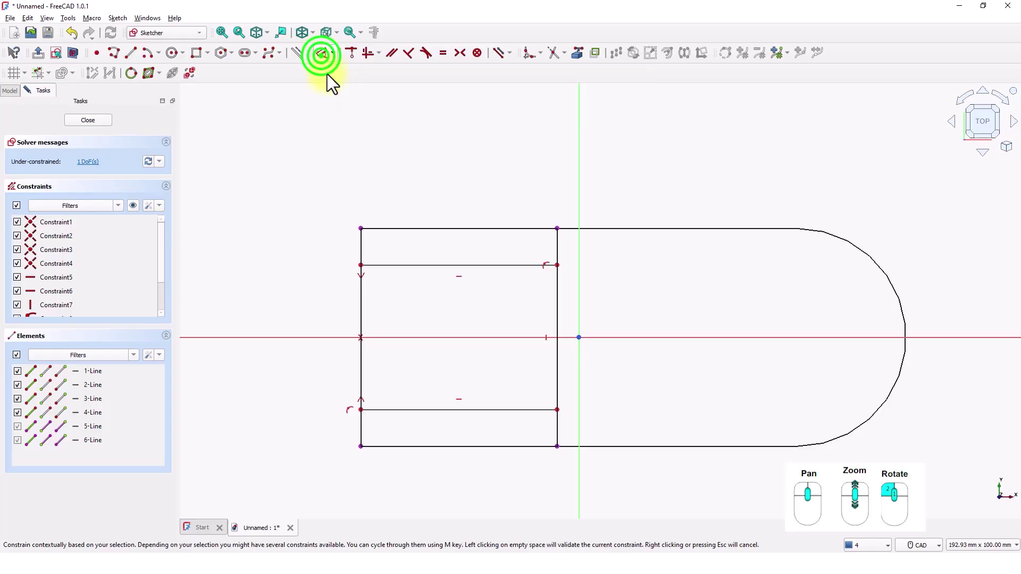
click(365, 265)
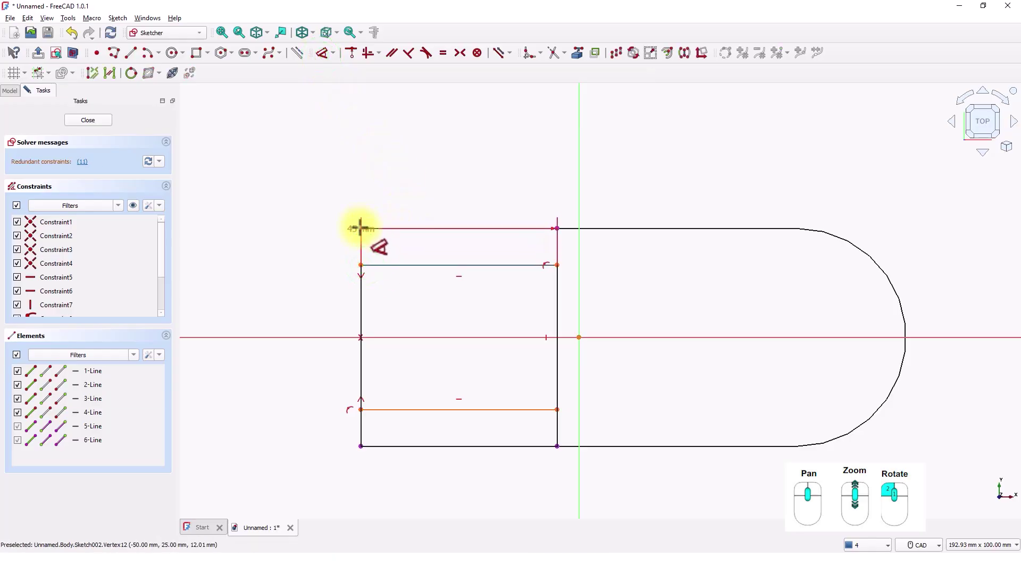
click(360, 227)
click(322, 174)
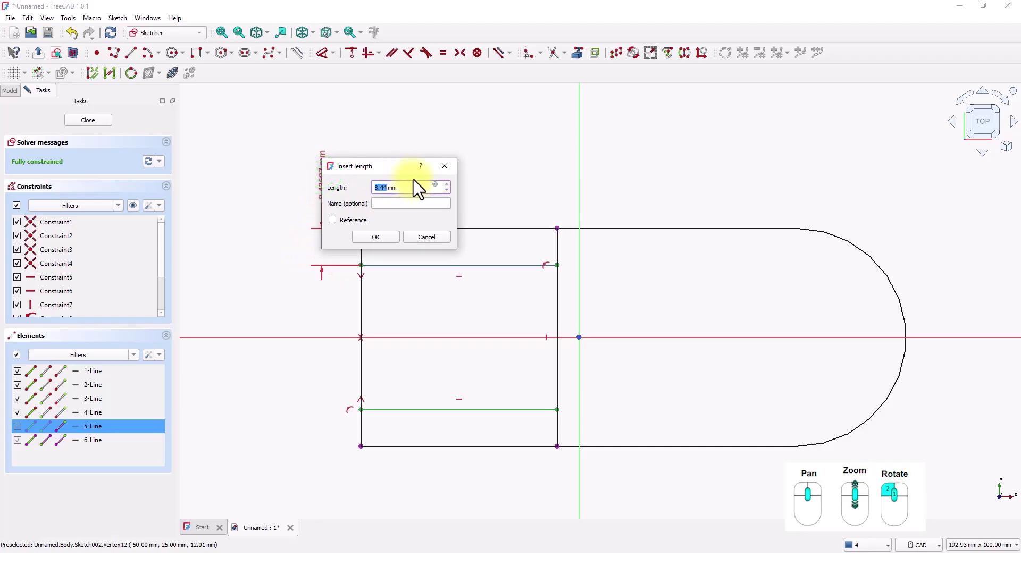
text(12)
key(Return)
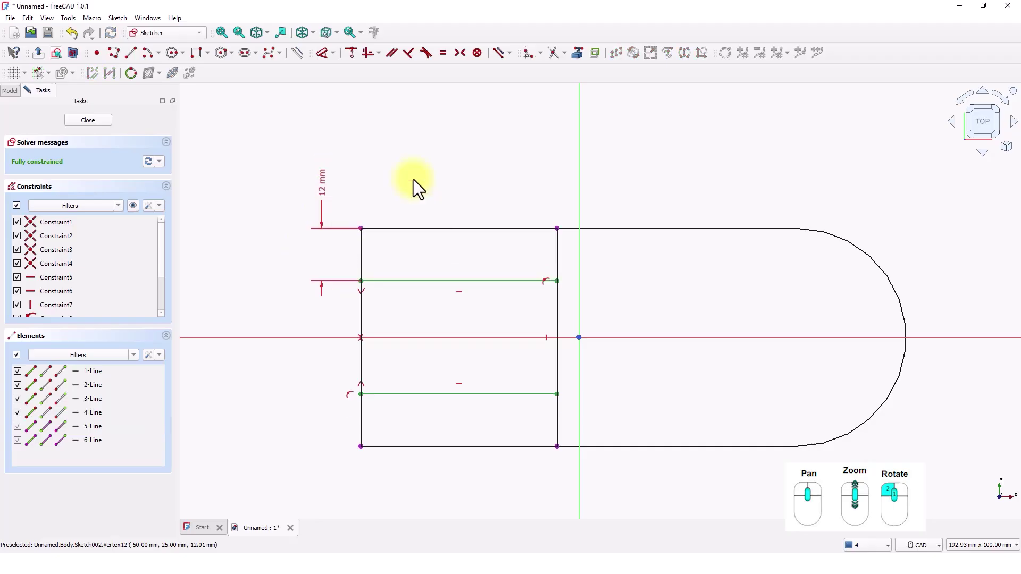
key(d)
right_click(422, 173)
key(0)
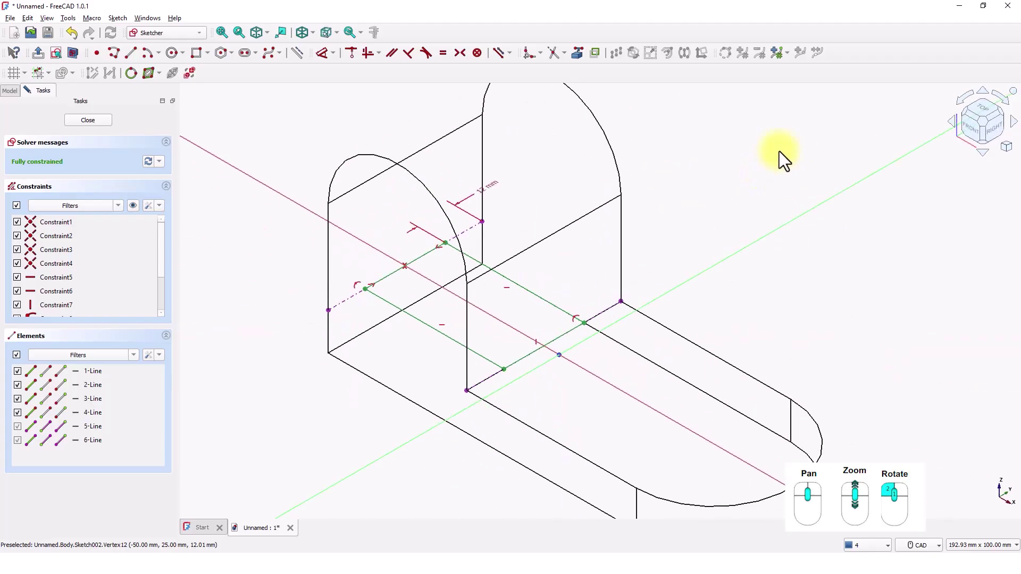
middle_drag(780, 151, 655, 177)
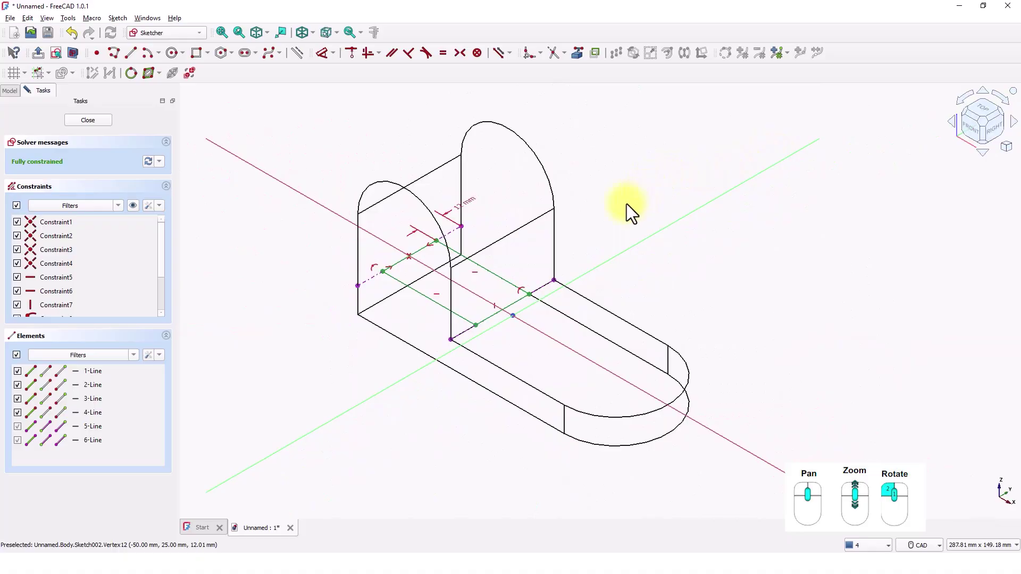
Step: Close the slot sketch as Sketch002 and set the draw style to Flat lines
click(94, 120)
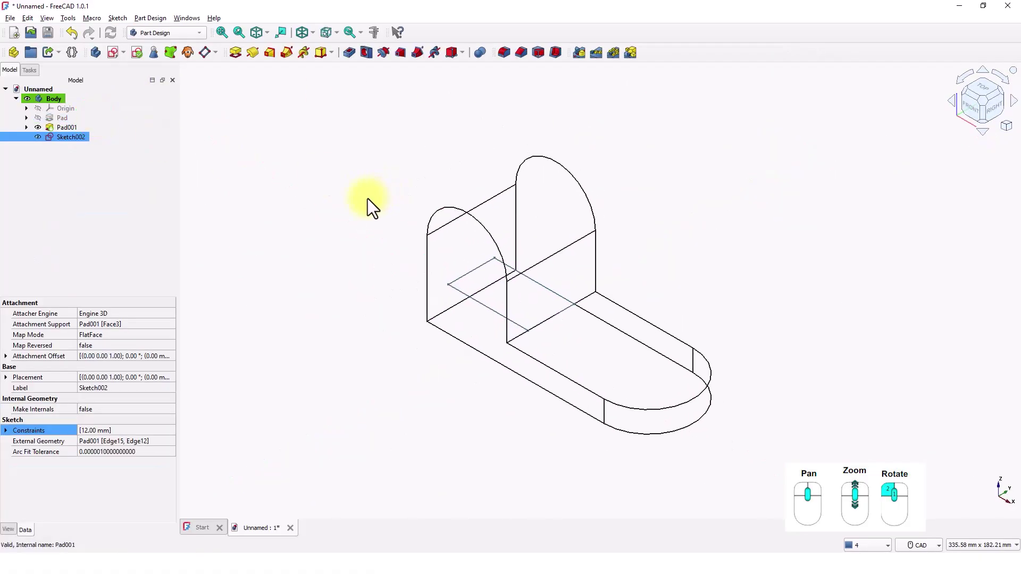
middle_drag(368, 199, 342, 183)
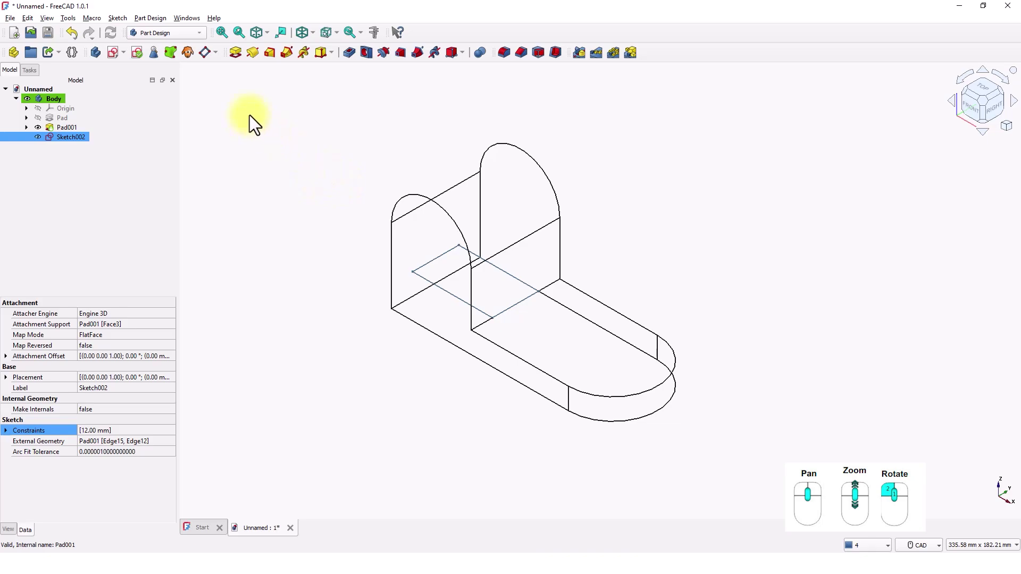
click(312, 36)
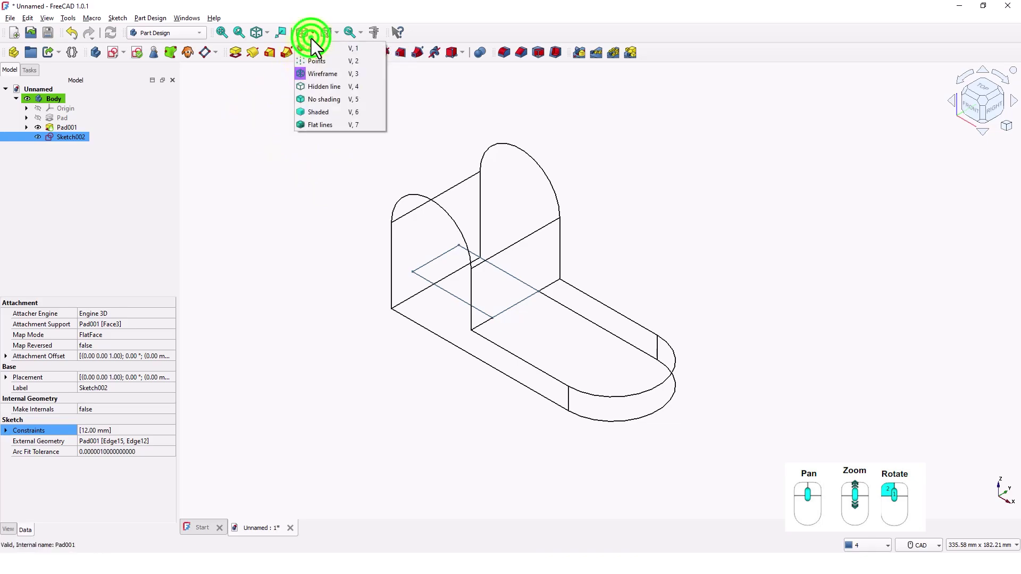
click(327, 126)
middle_drag(308, 165, 289, 173)
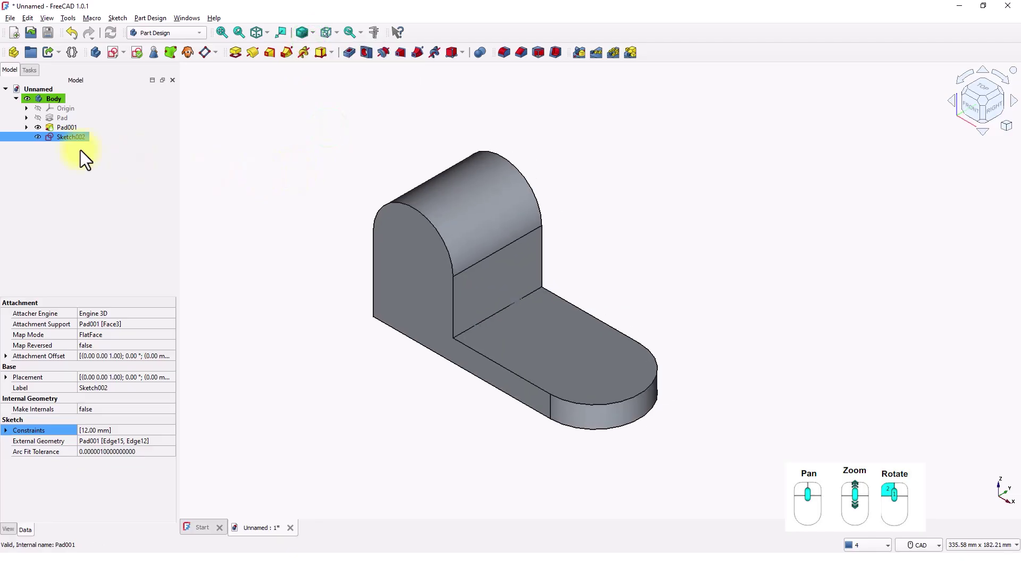
click(46, 135)
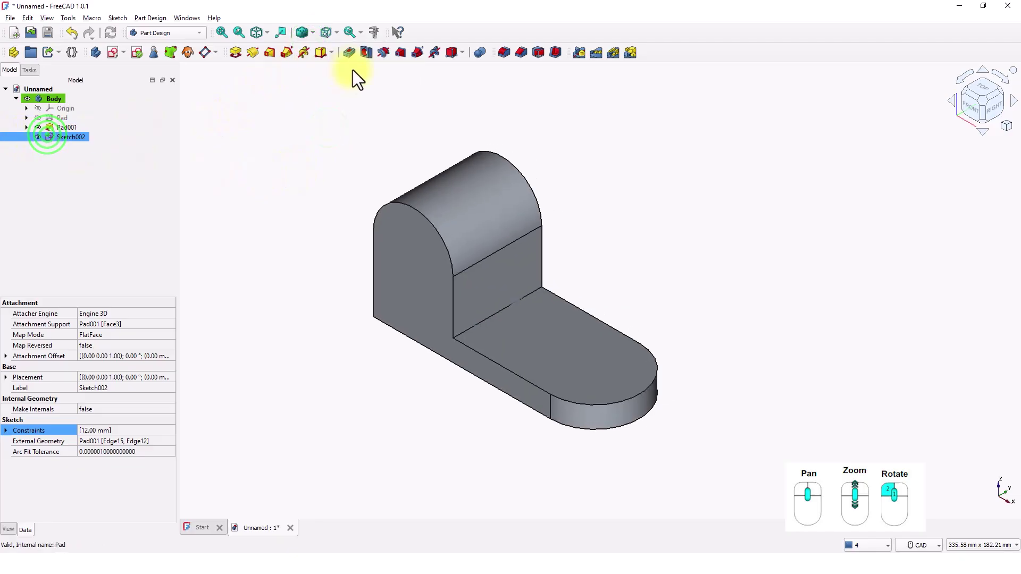
Step: Pocket Sketch002 Through all, reversed, splitting the upright into two side plates
click(351, 52)
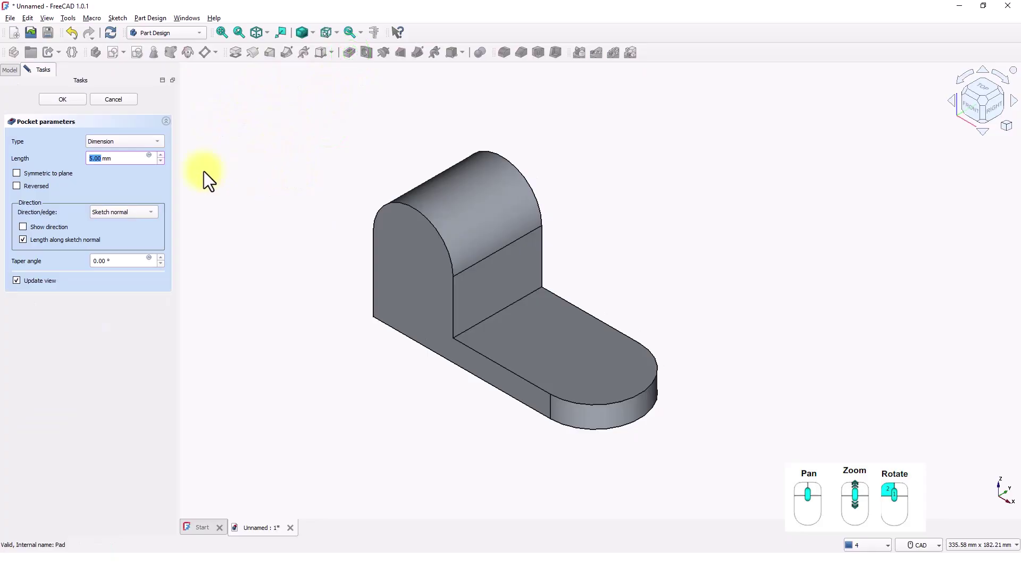
click(123, 142)
click(119, 152)
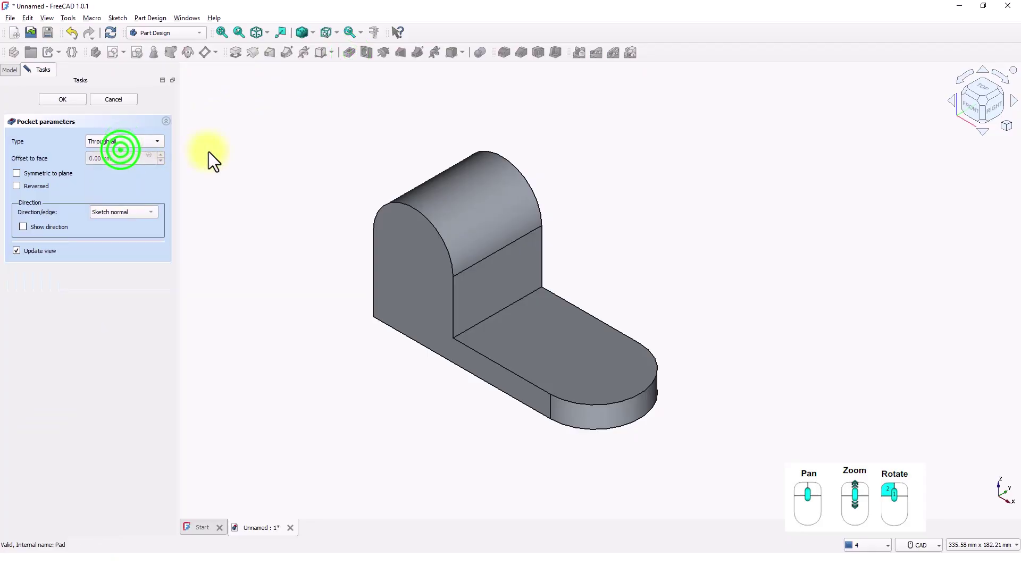
click(18, 187)
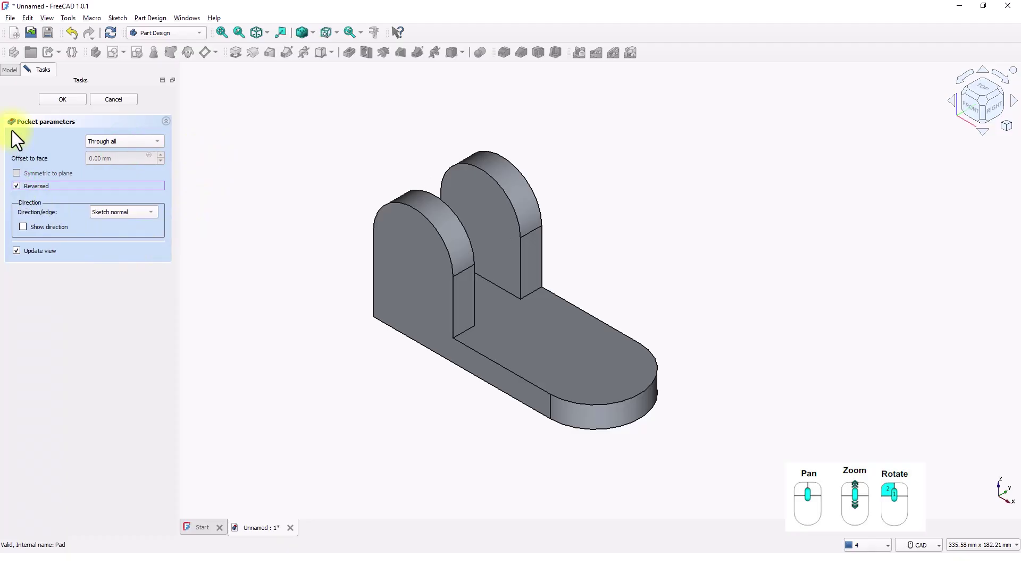
click(49, 101)
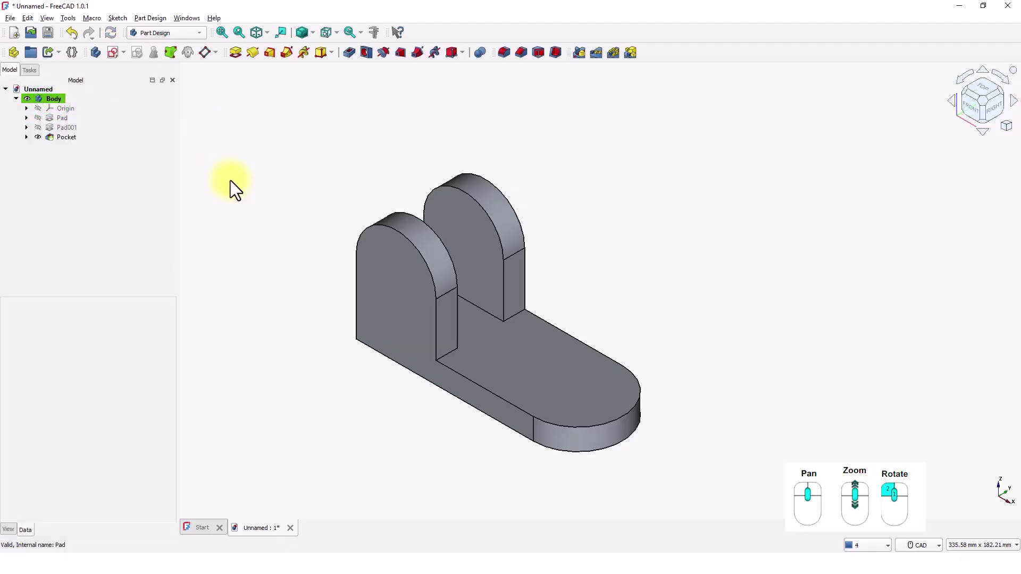
Step: Start a new sketch on the left side plate's front face
middle_drag(287, 206, 289, 200)
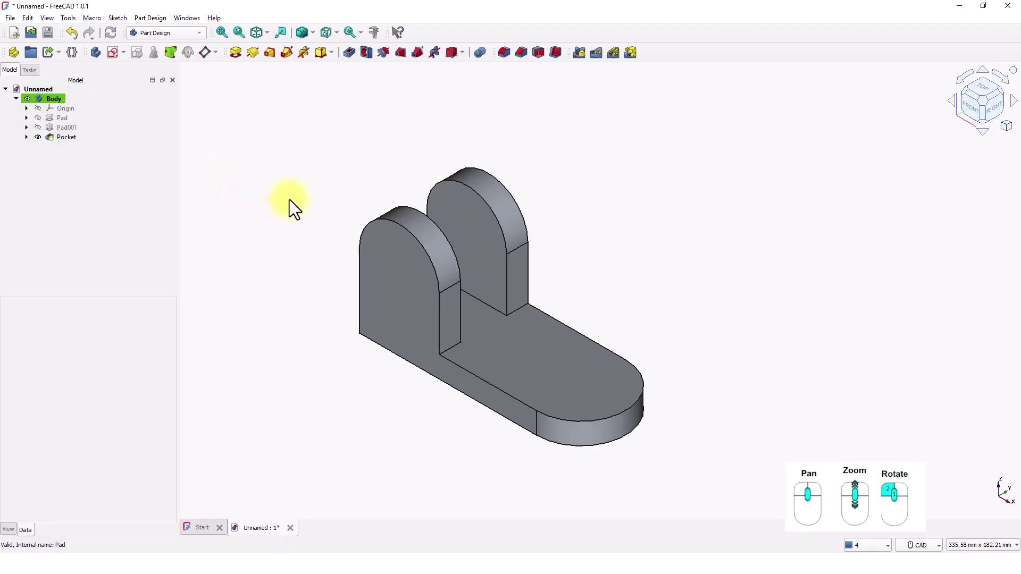
click(408, 271)
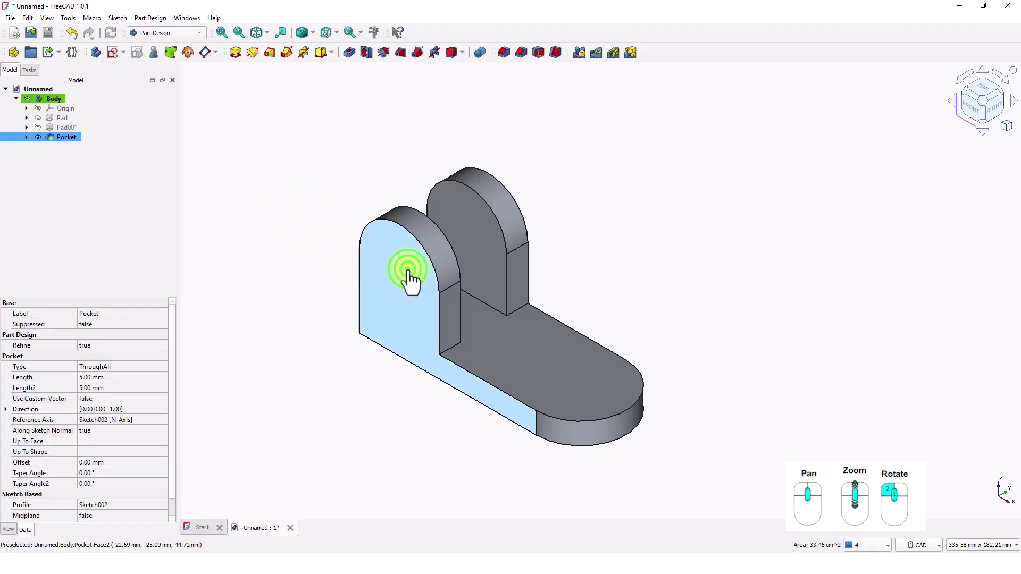
click(115, 53)
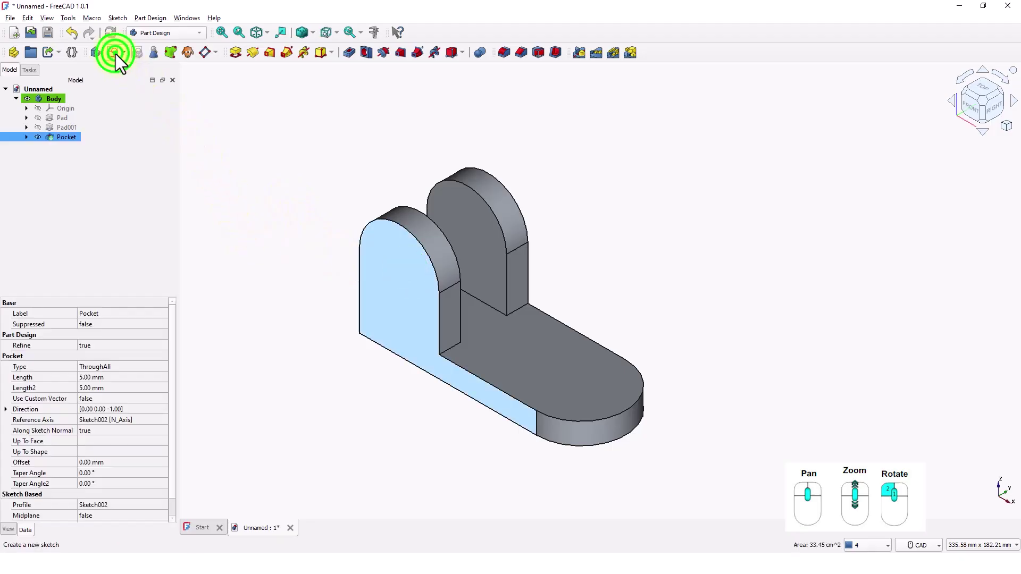
scroll(398, 273, up, 2)
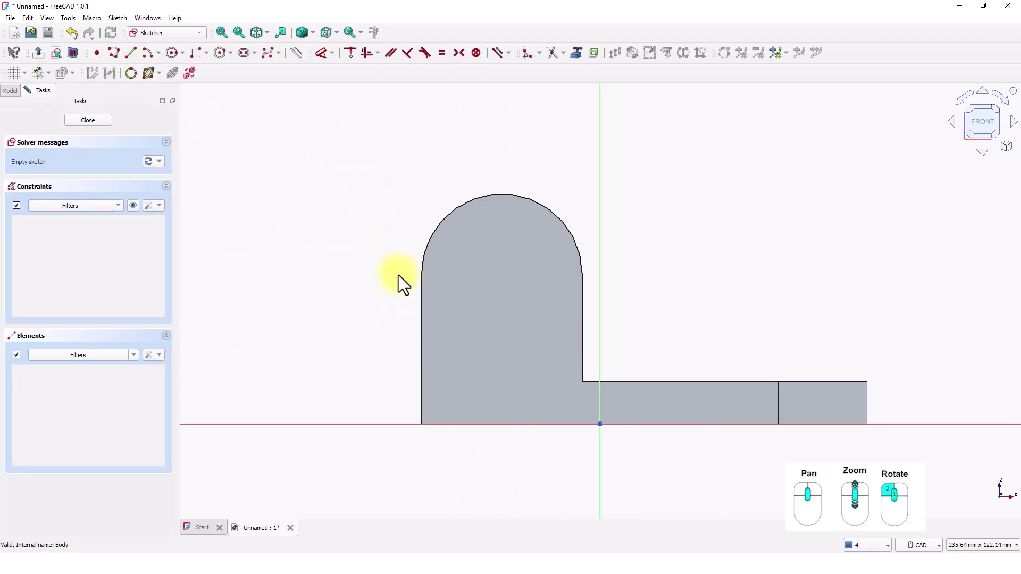
middle_drag(397, 275, 350, 260)
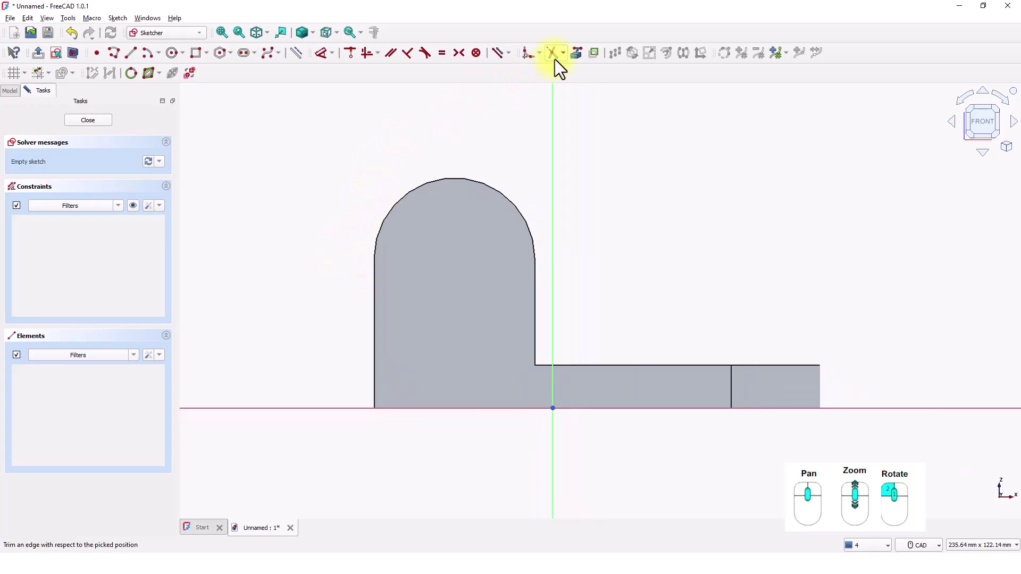
Step: Link the side plate's rounded top edge as external geometry
click(572, 53)
click(519, 209)
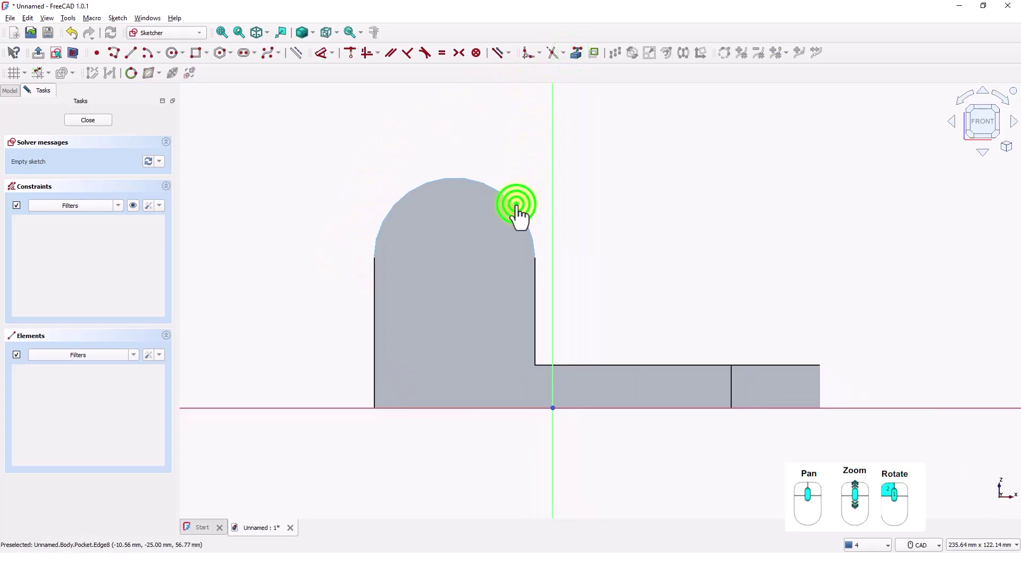
middle_drag(520, 167, 468, 171)
right_click(435, 134)
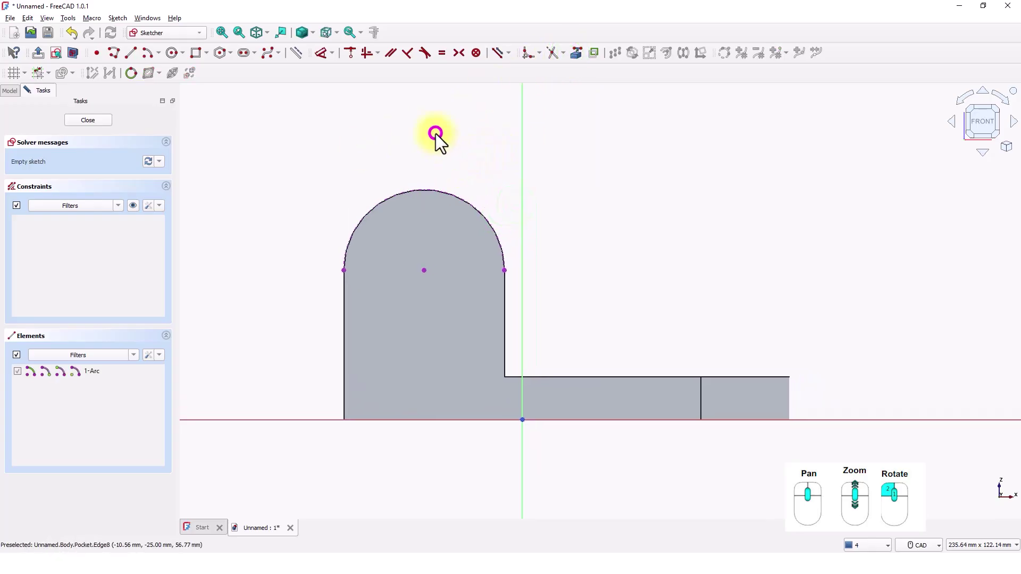
Step: Draw a 20 mm circle centred on the arc's centre and close the sketch
click(171, 52)
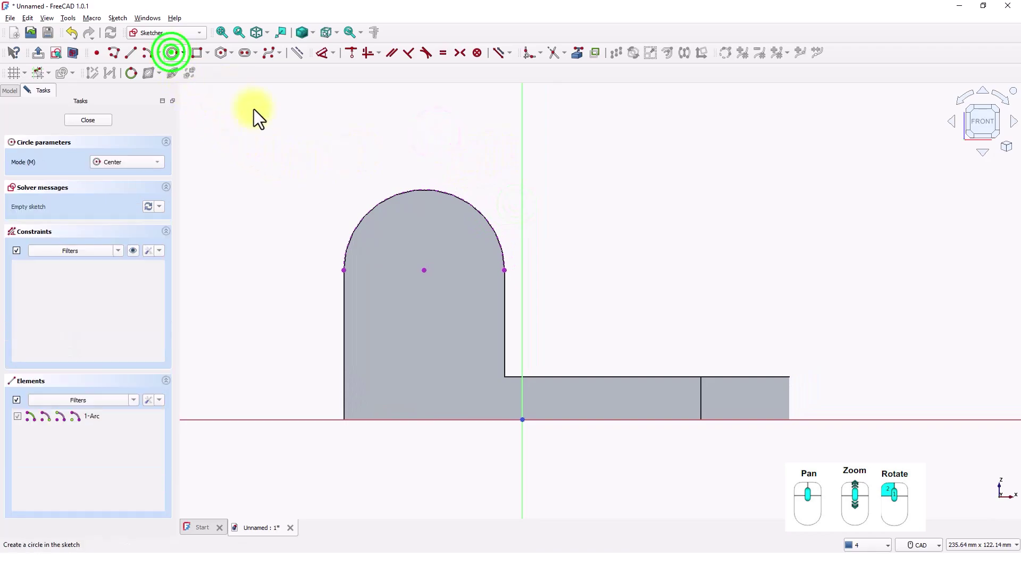
click(424, 270)
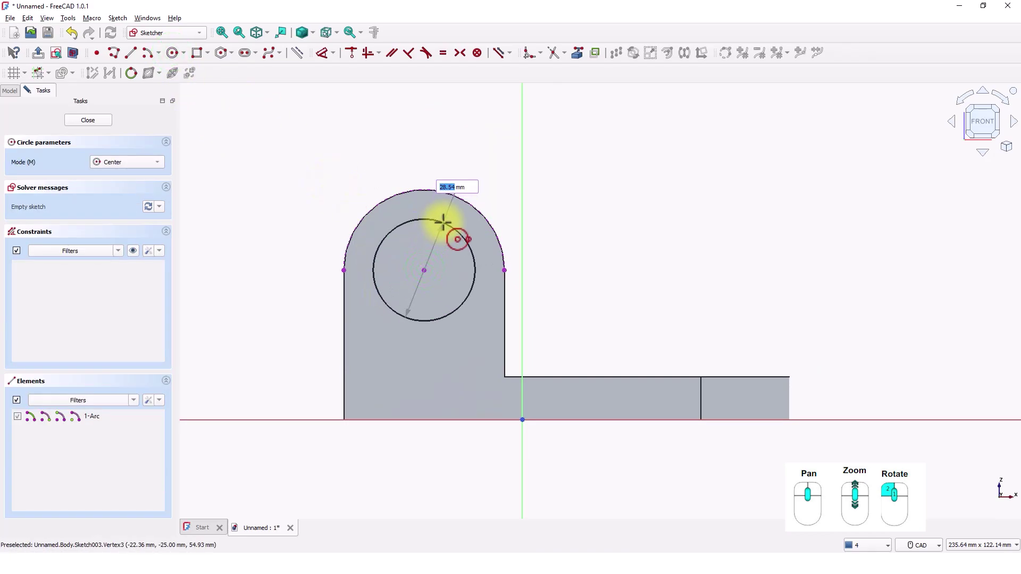
key(Return)
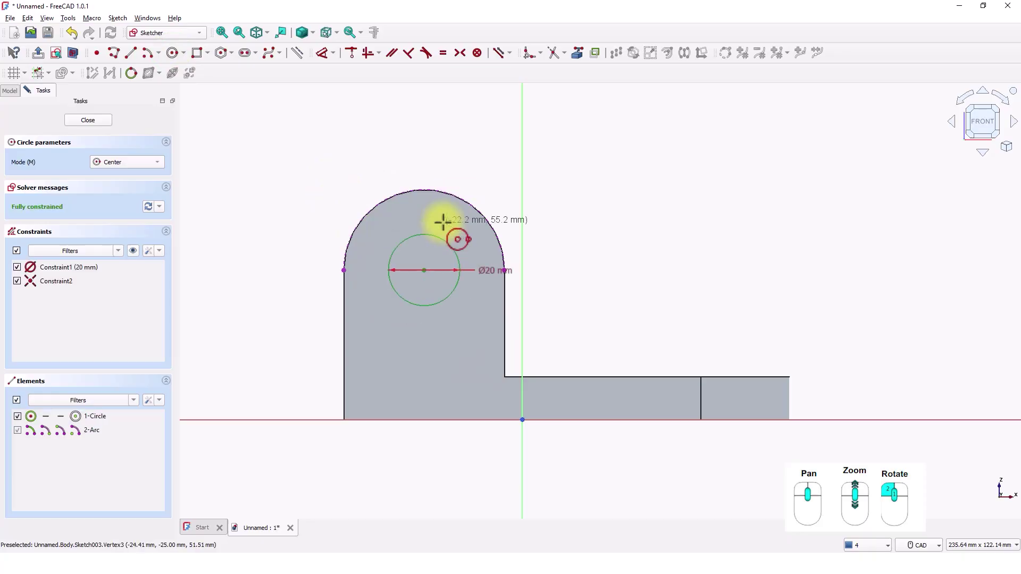
right_click(477, 139)
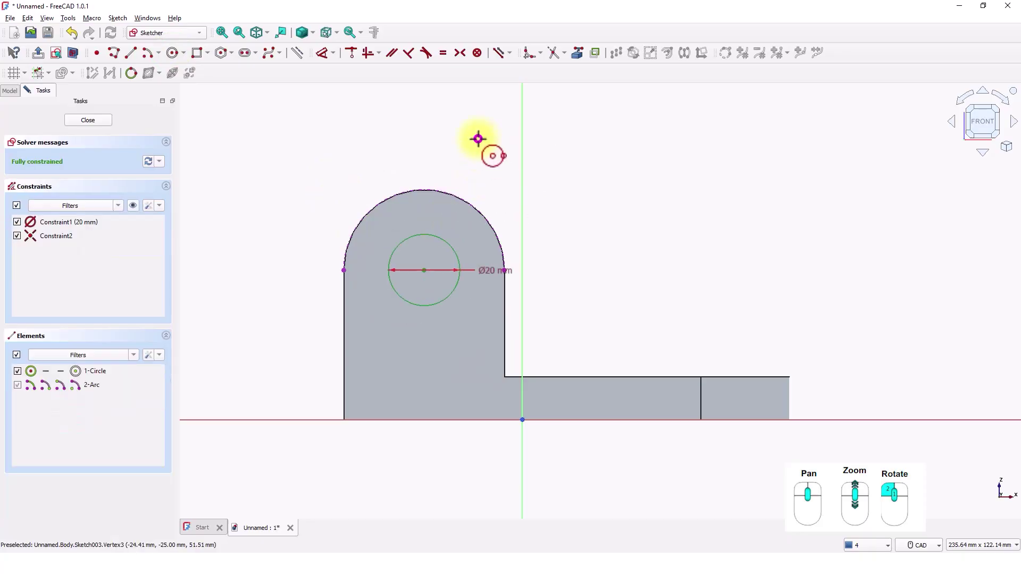
click(98, 122)
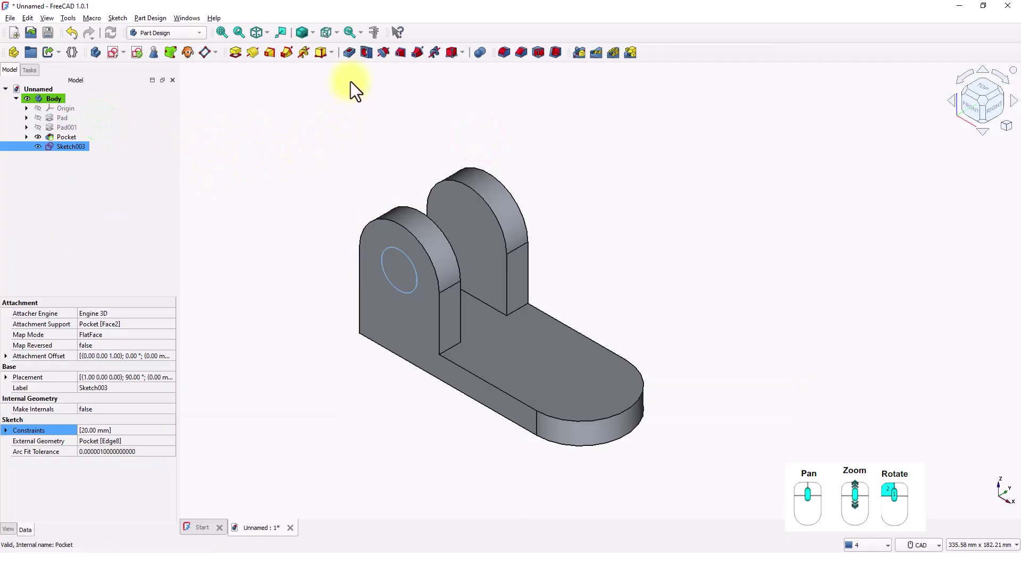
Step: Pocket Sketch003 Through all, boring a 20 mm hole through both side plates
click(350, 52)
click(127, 141)
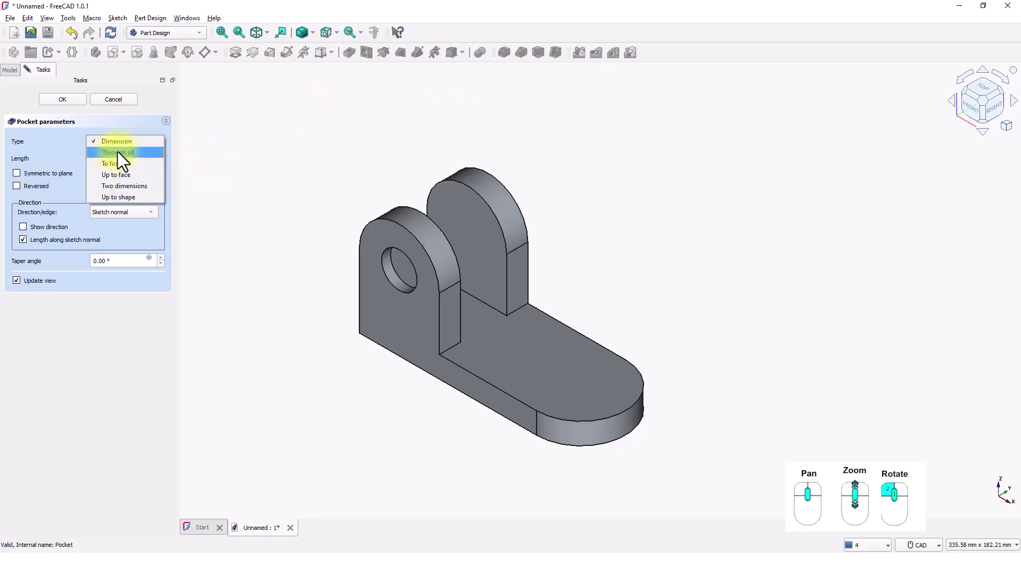
click(117, 152)
middle_drag(294, 151, 283, 155)
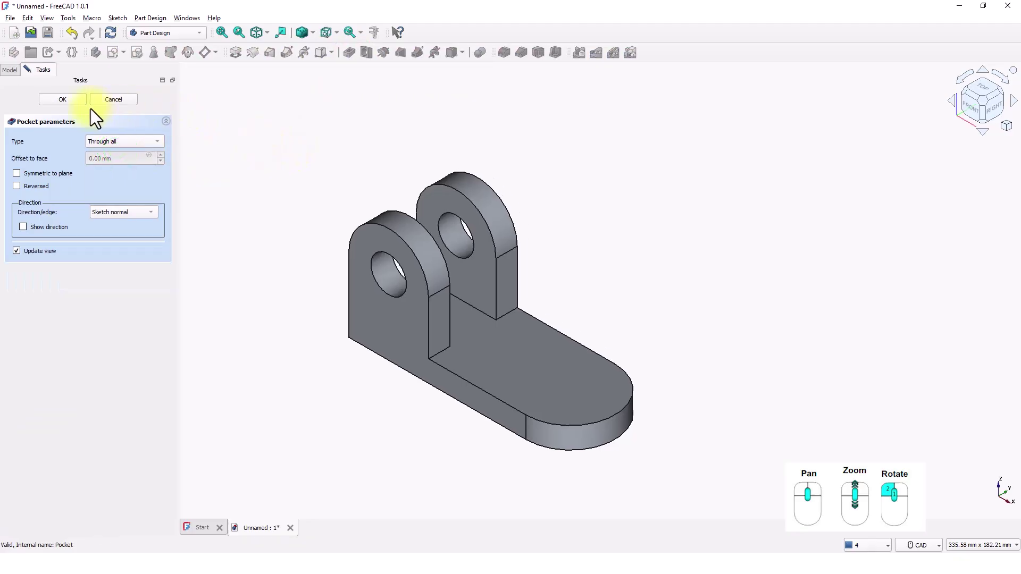
click(74, 100)
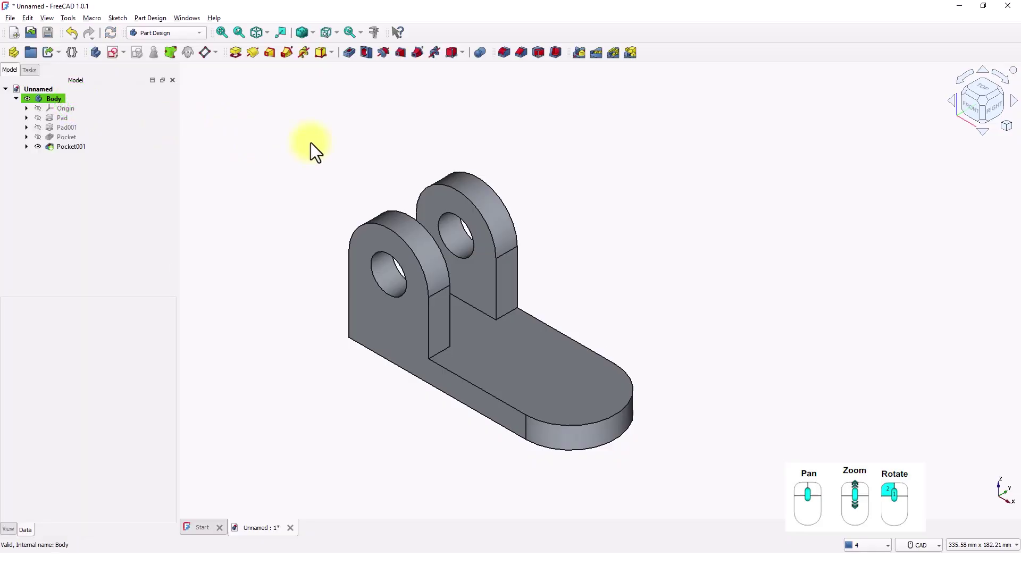
Step: Start a sketch on the base plate's top face and link its rounded end arc
click(561, 371)
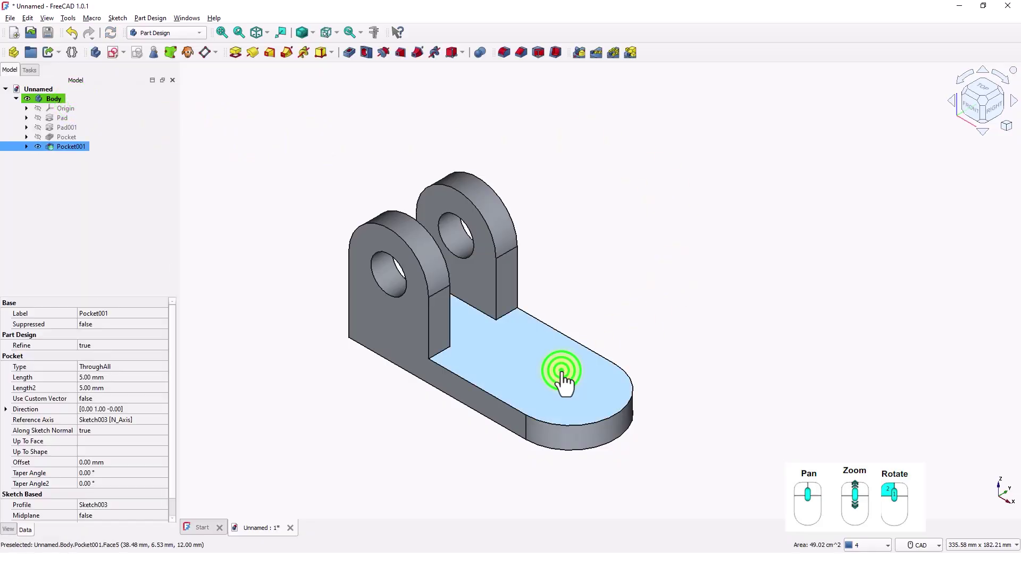
click(115, 51)
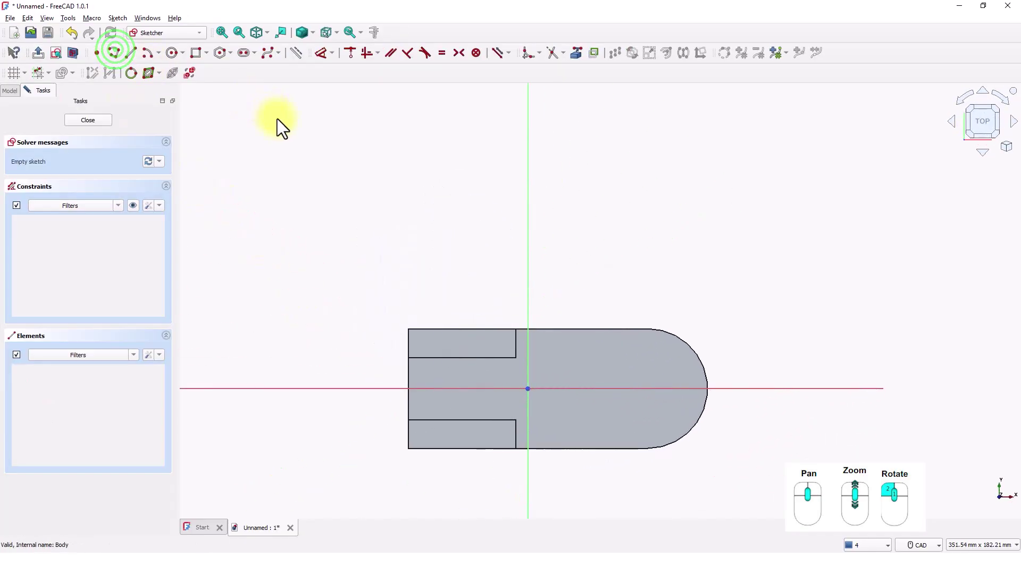
middle_drag(495, 234, 442, 180)
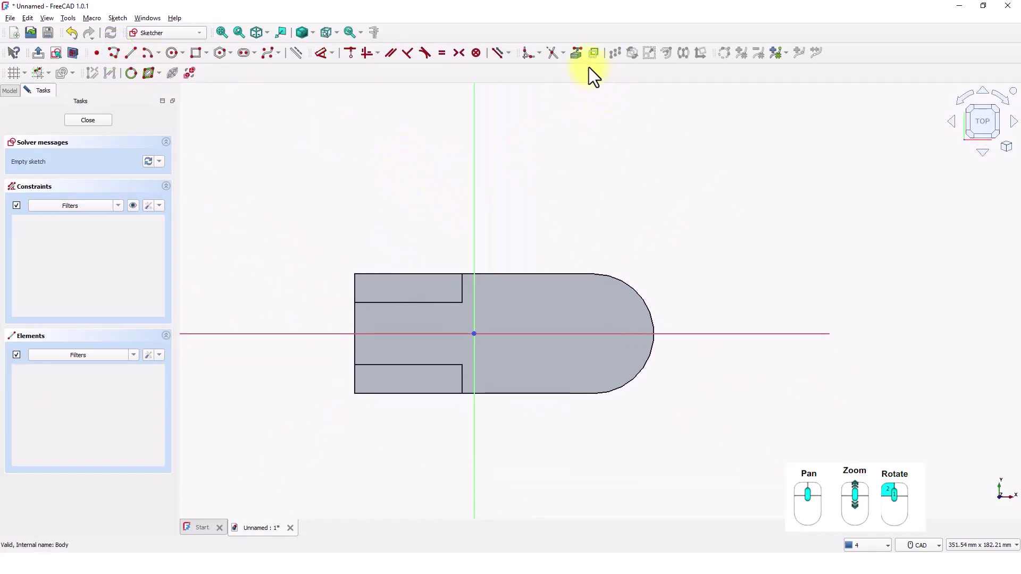
click(576, 53)
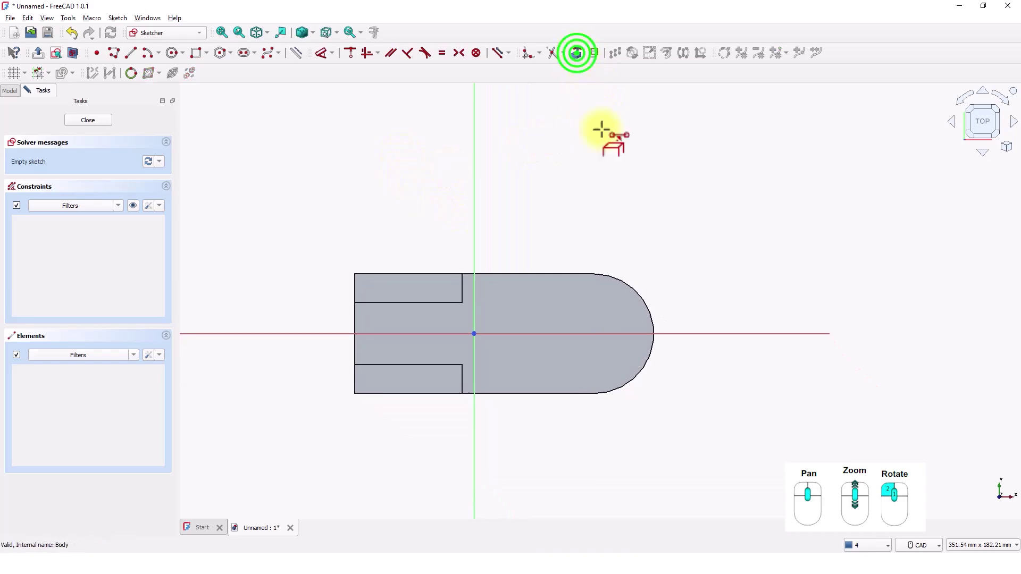
click(649, 312)
middle_drag(677, 291, 626, 271)
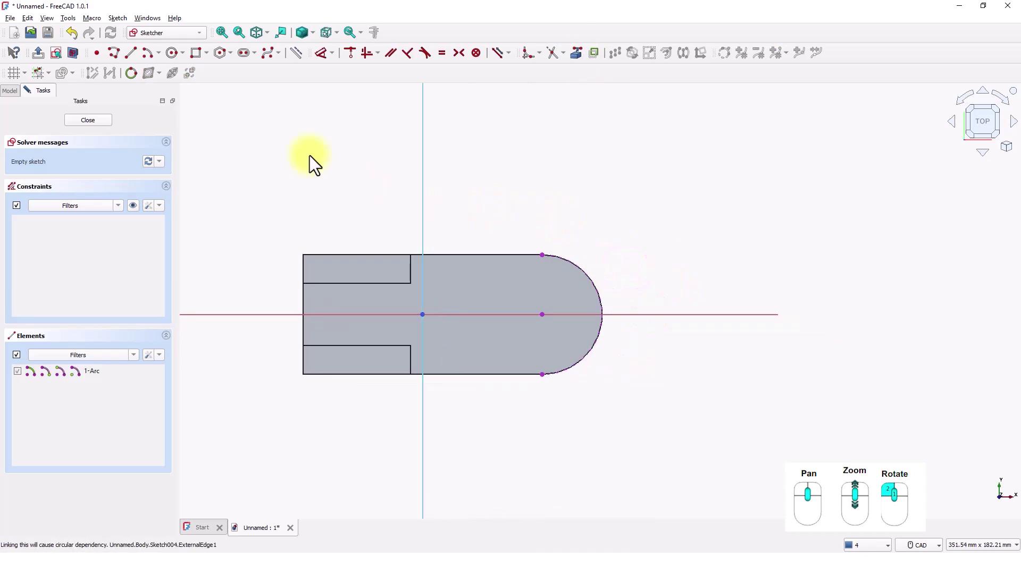
Step: Draw a slot from the arc centre, 20 mm long with a 5 mm end radius
click(244, 53)
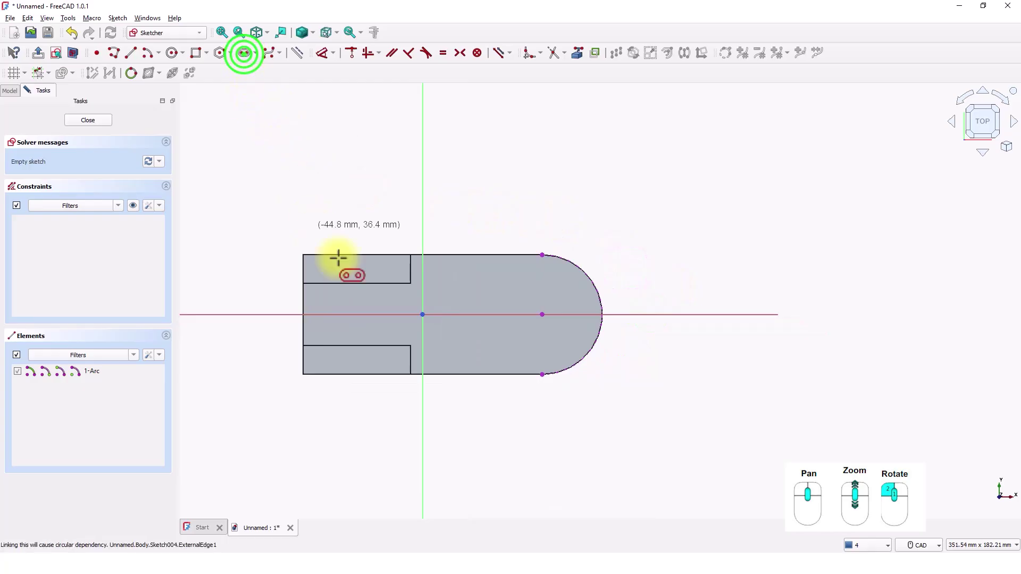
click(542, 314)
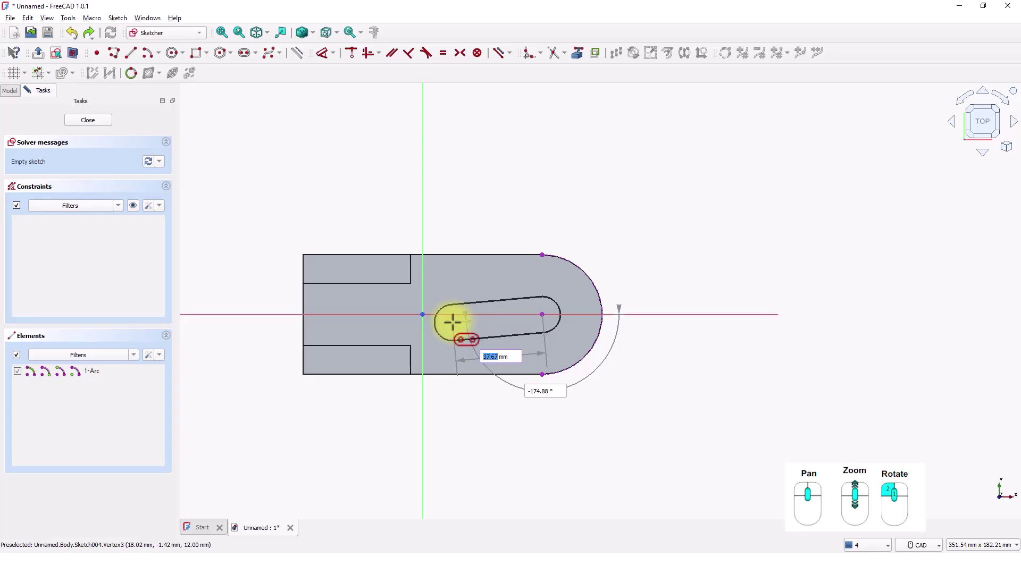
text(20)
key(Tab)
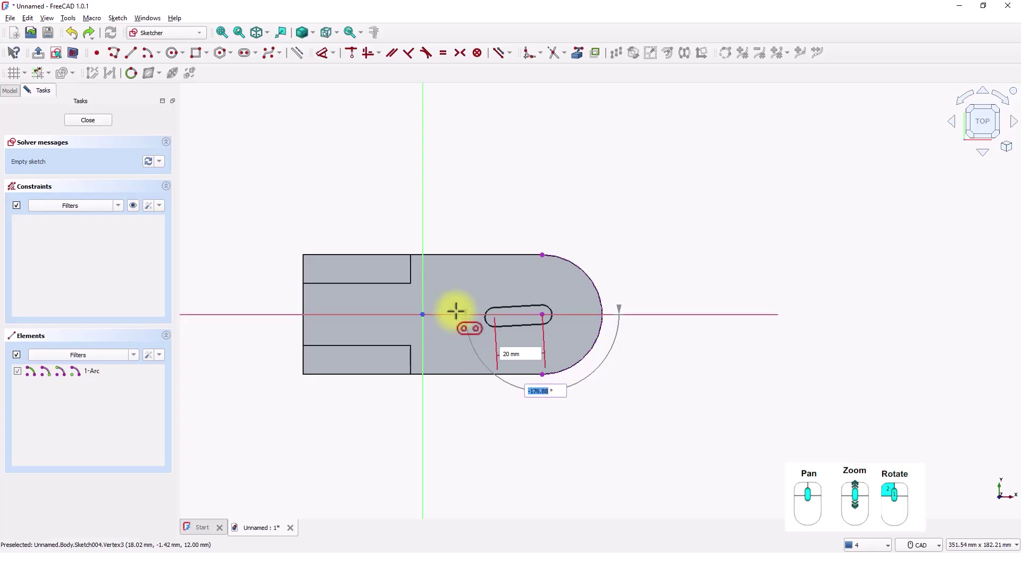
click(451, 315)
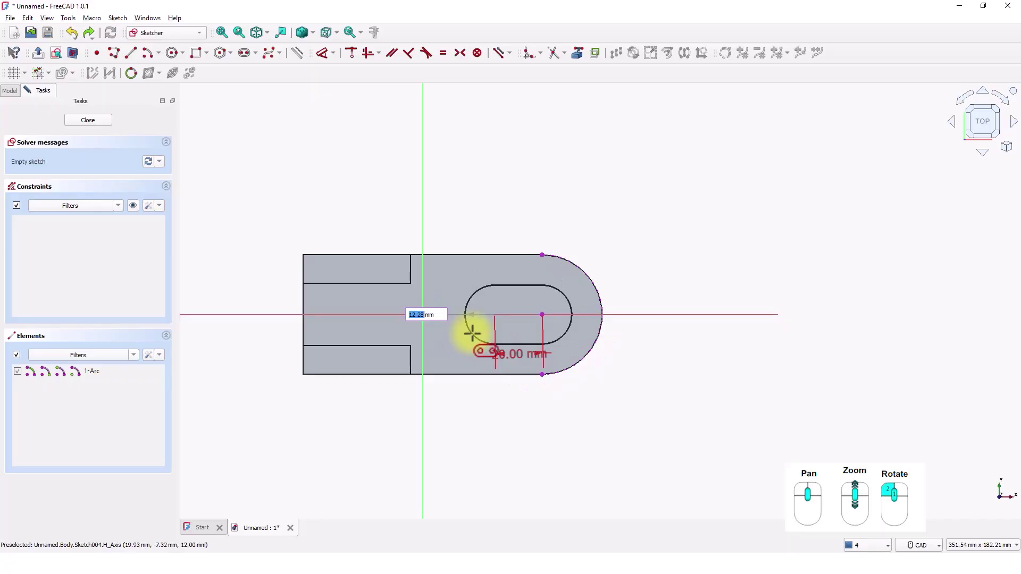
text(5)
key(Return)
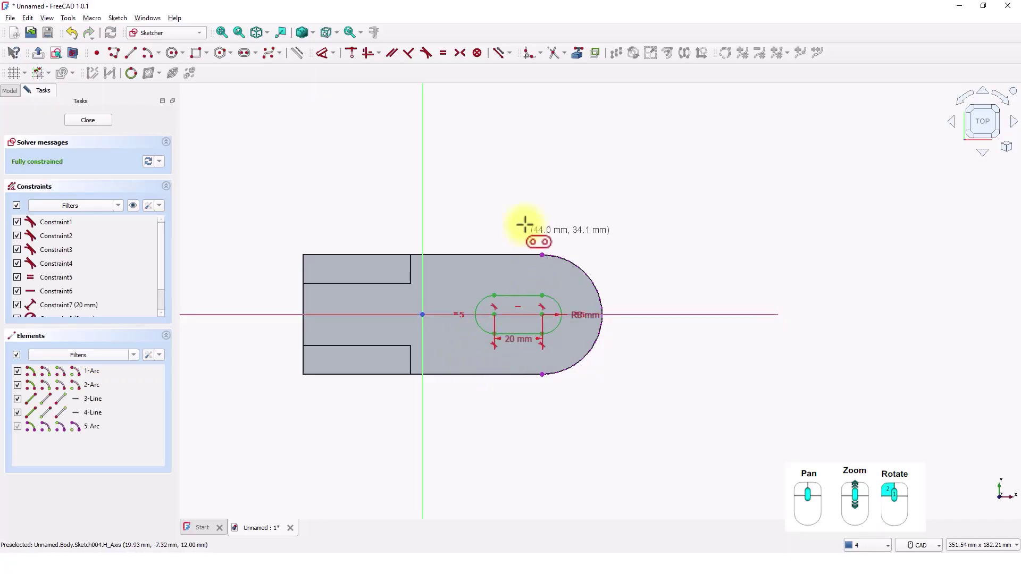
Step: Close the slot sketch and pocket Sketch004 Through all to cut the slot through the base
right_click(525, 219)
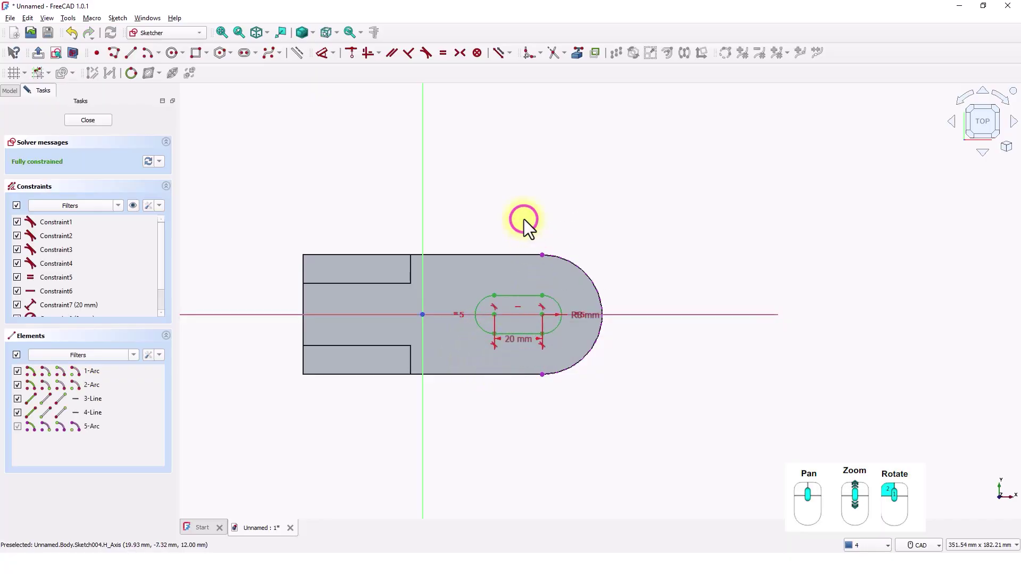
click(91, 116)
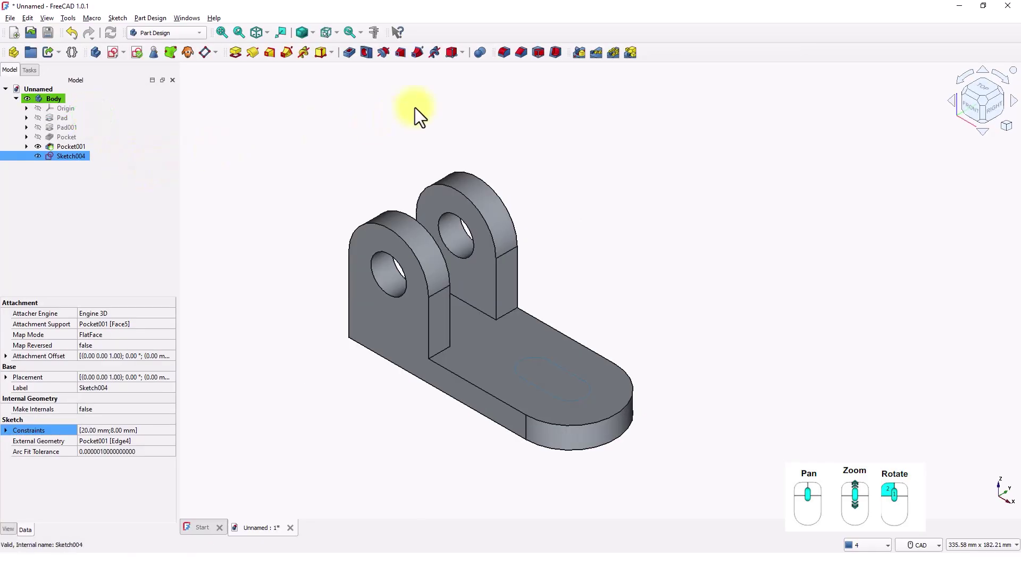
click(354, 55)
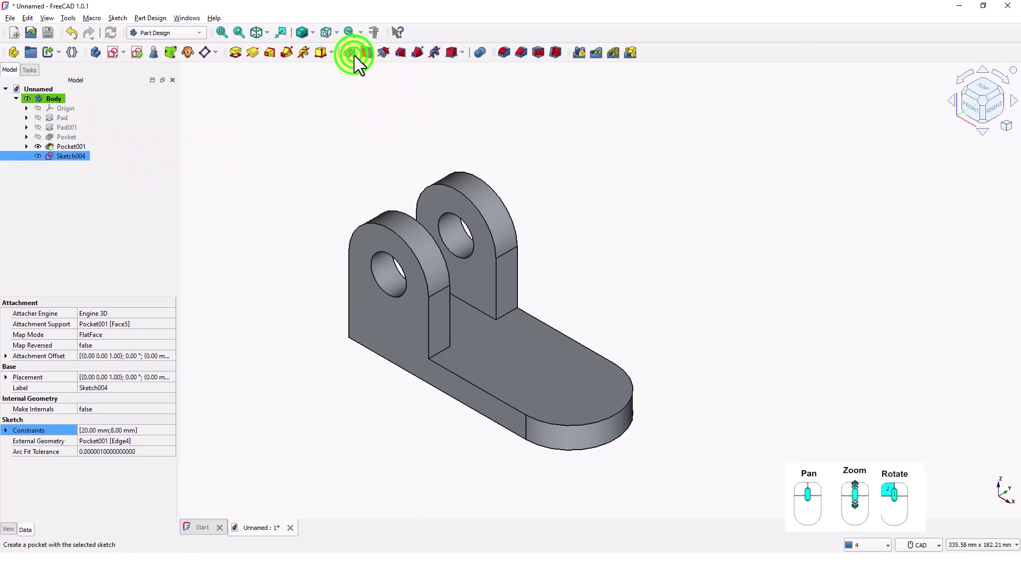
click(145, 139)
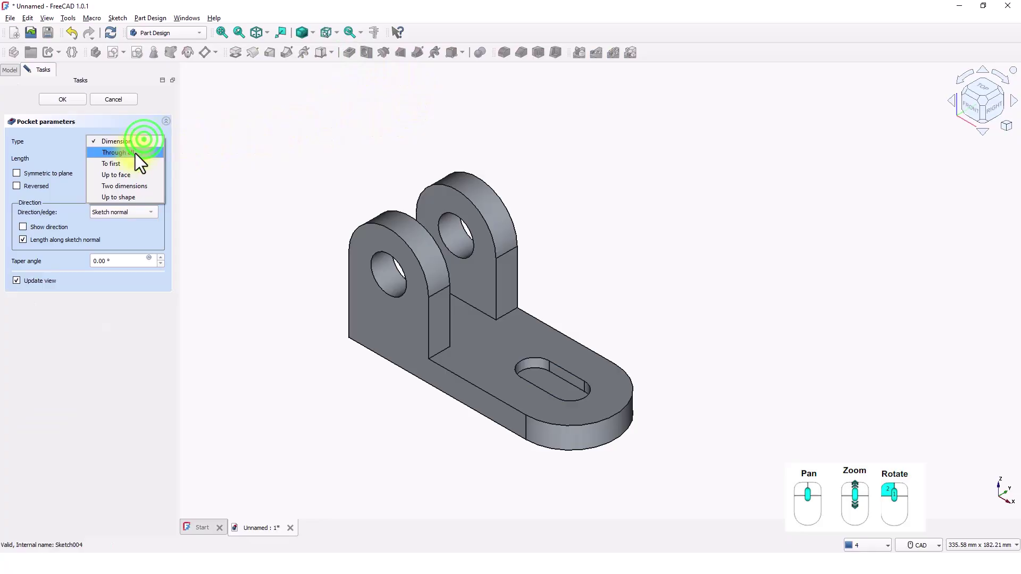
click(135, 153)
click(74, 100)
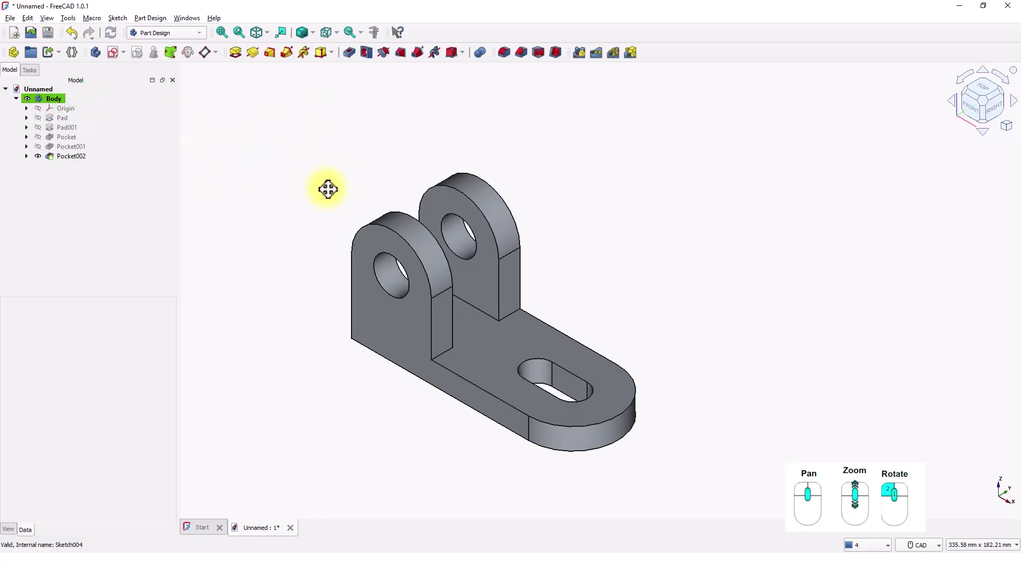
middle_drag(328, 189, 385, 231)
middle_drag(540, 318, 413, 209)
scroll(519, 347, down, 2)
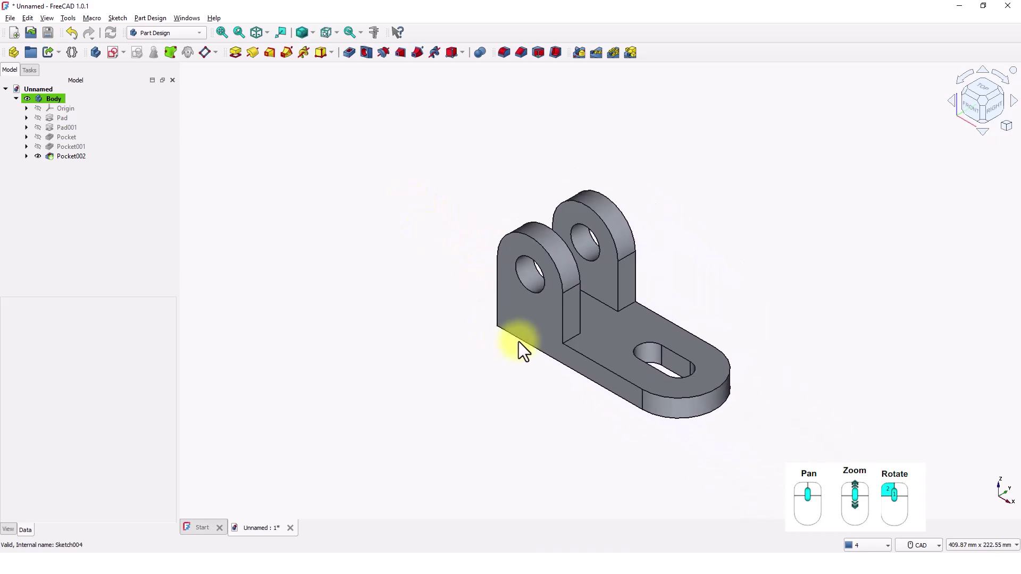
scroll(554, 346, up, 4)
scroll(553, 353, up, 3)
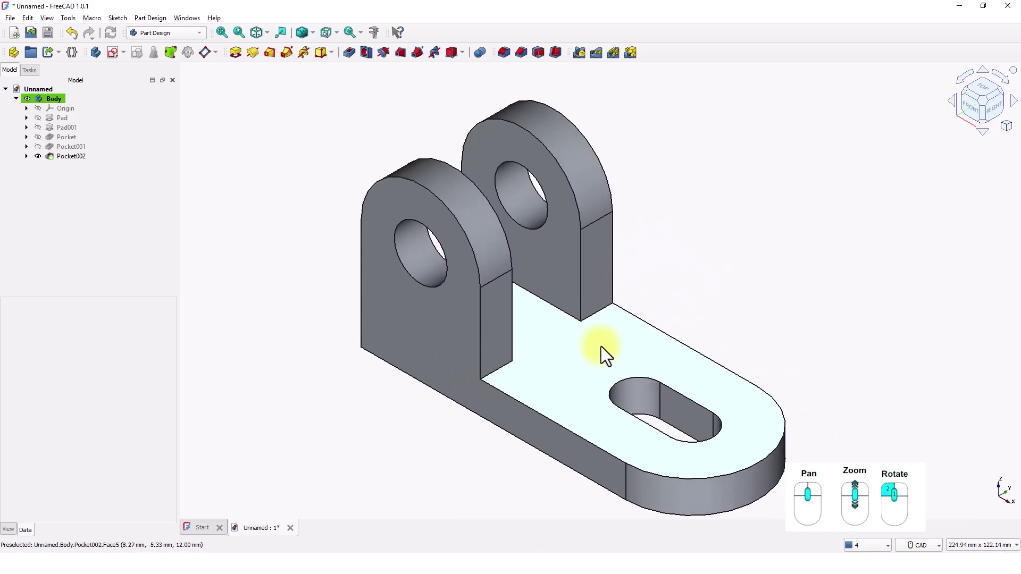
Step: Fillet the two inner edges at the base of the side plates with a 5 mm radius
click(503, 51)
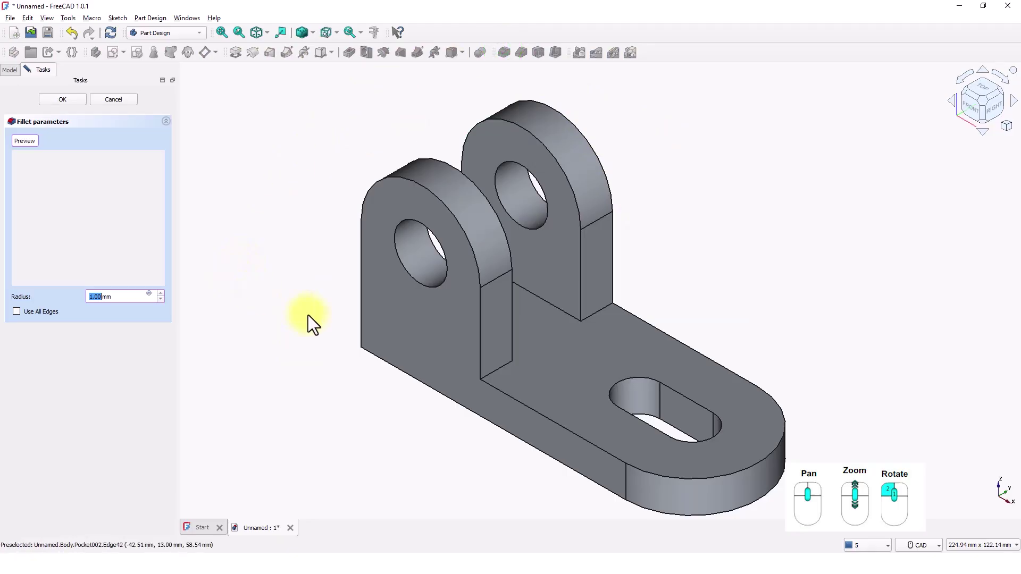
click(497, 368)
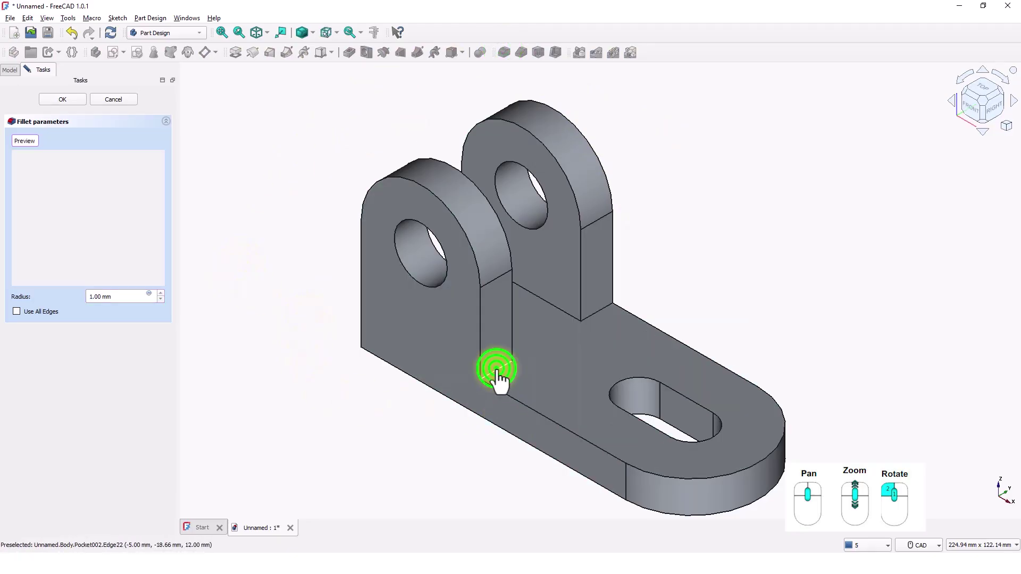
click(599, 310)
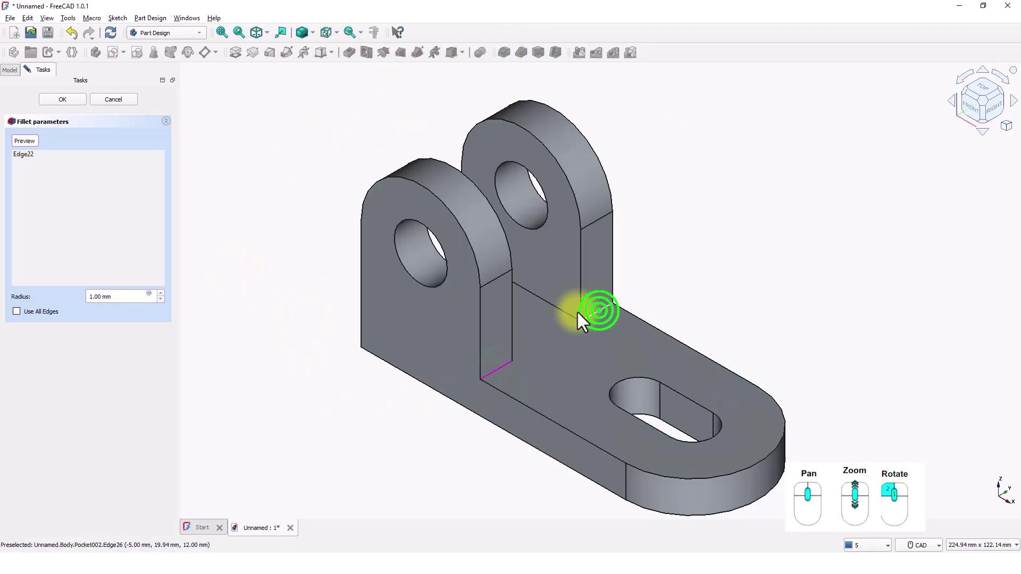
drag(133, 294, 86, 295)
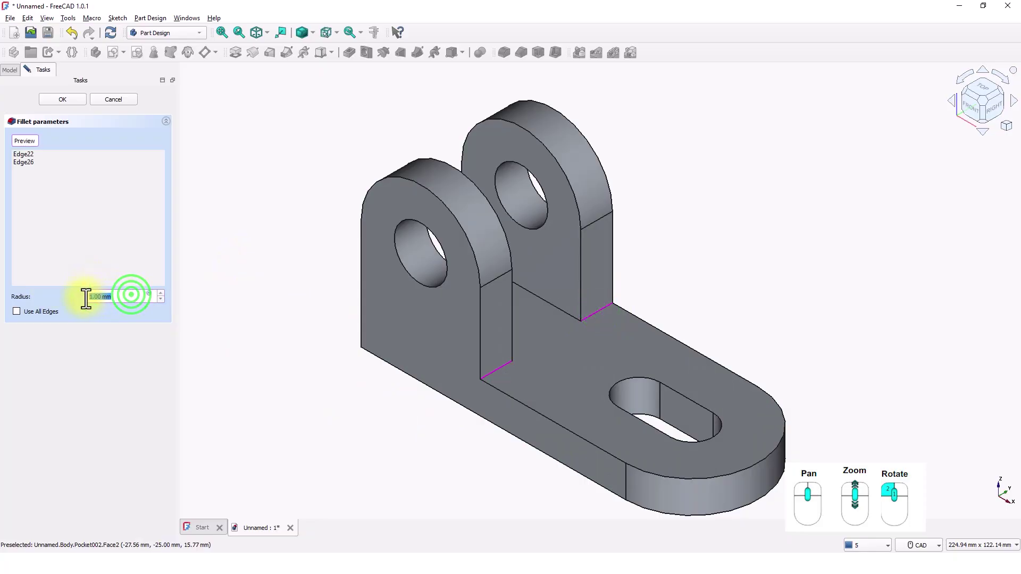
text(5)
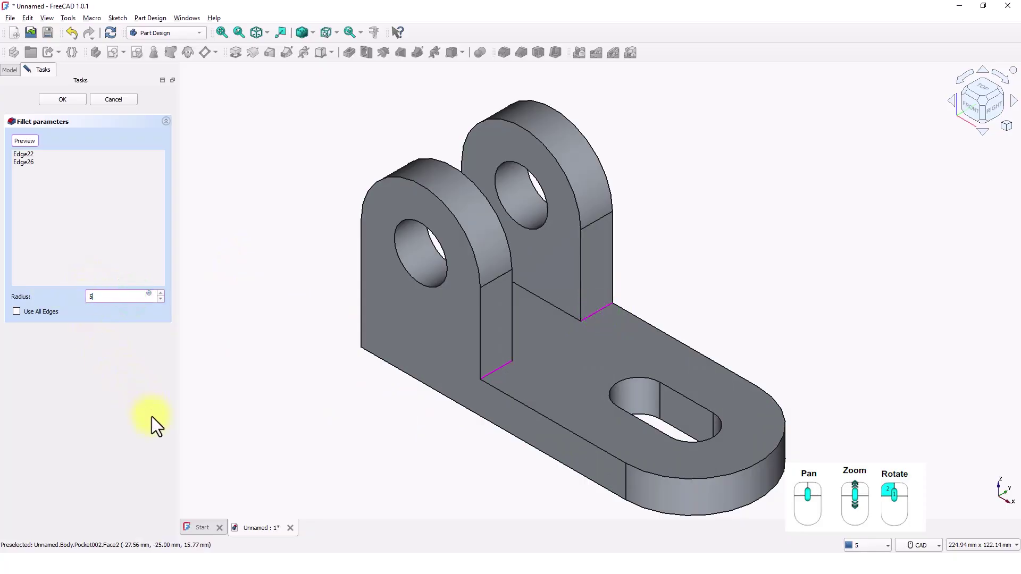
key(Return)
scroll(280, 433, down, 2)
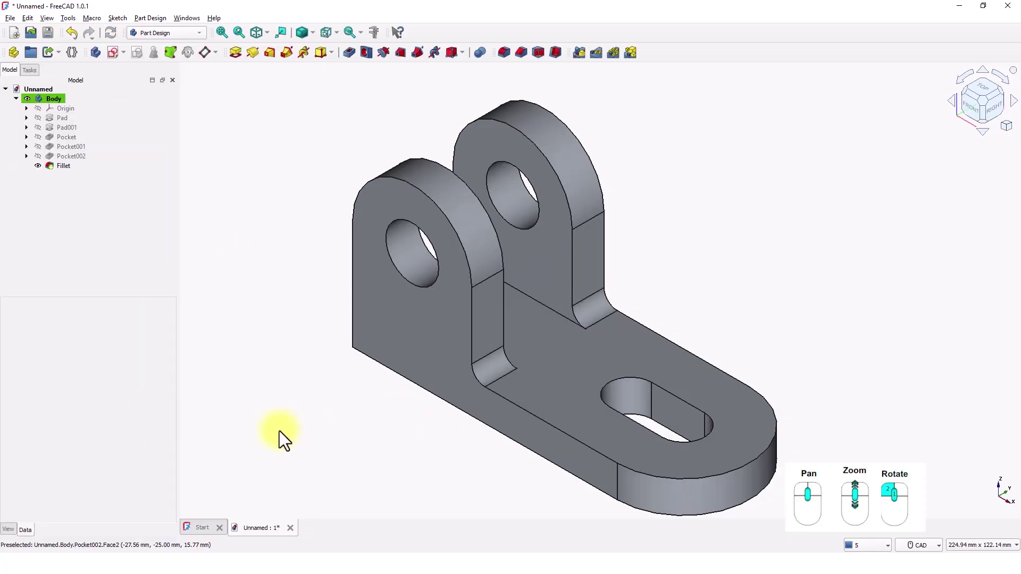
middle_drag(400, 445, 607, 248)
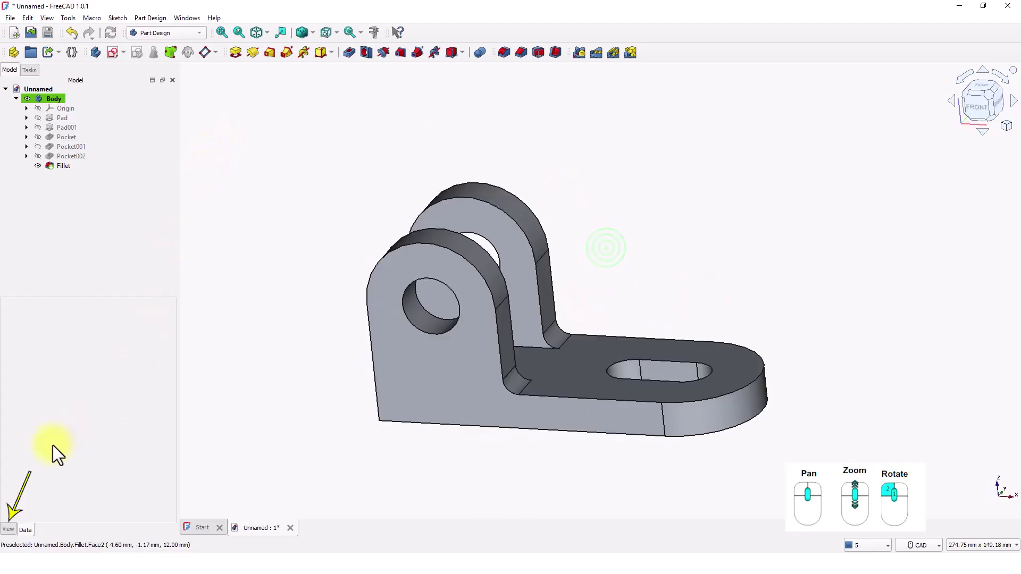
Step: Set the Body's Shape Appearance colour to cyan (#00ffff) in the View properties
click(9, 529)
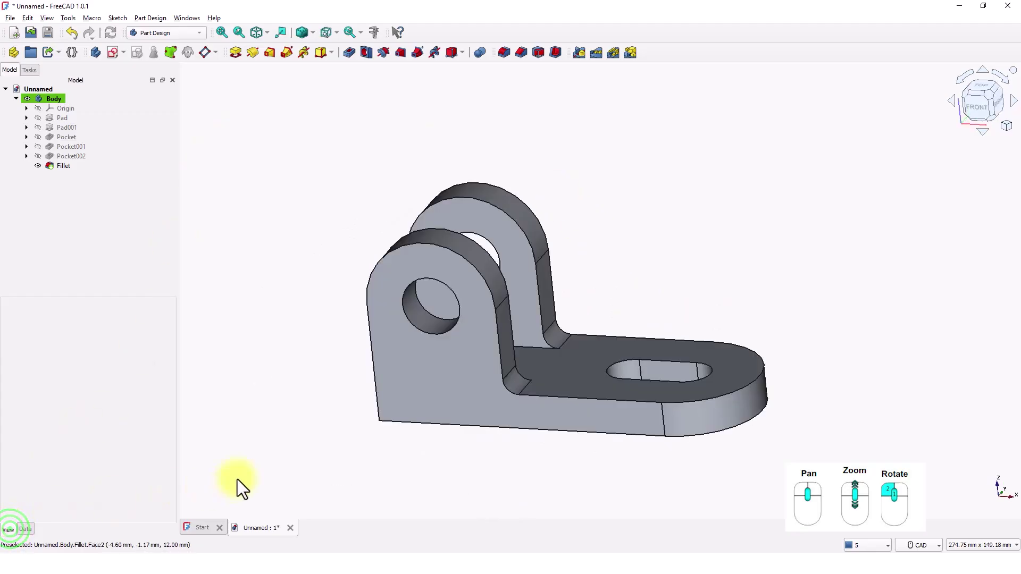
click(50, 101)
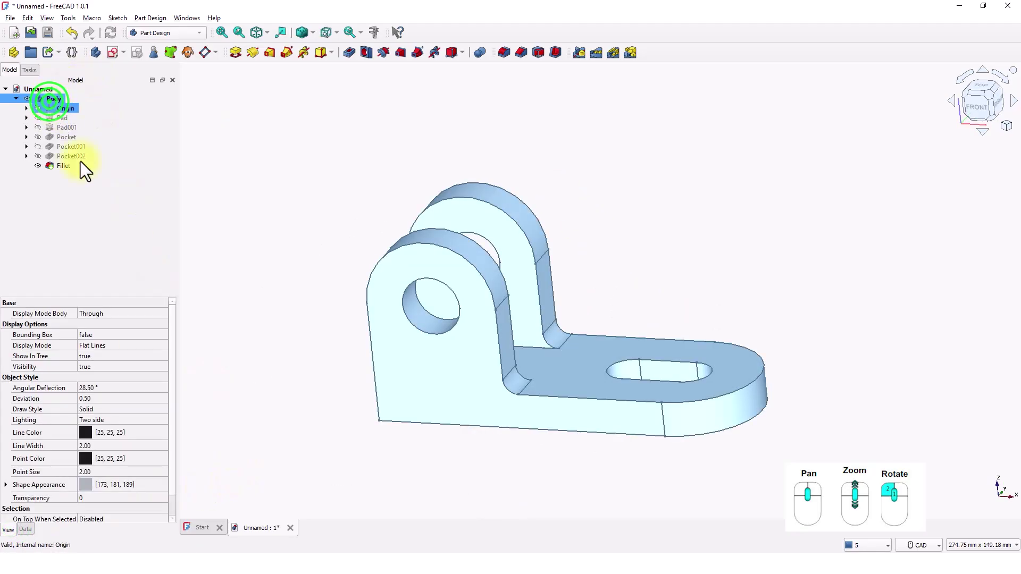
click(84, 485)
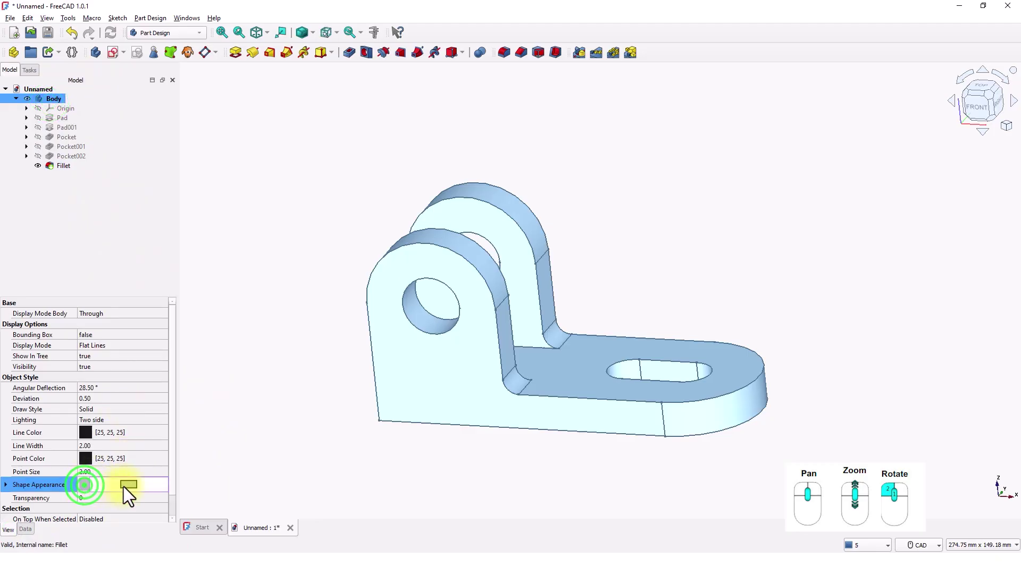
click(129, 485)
click(385, 332)
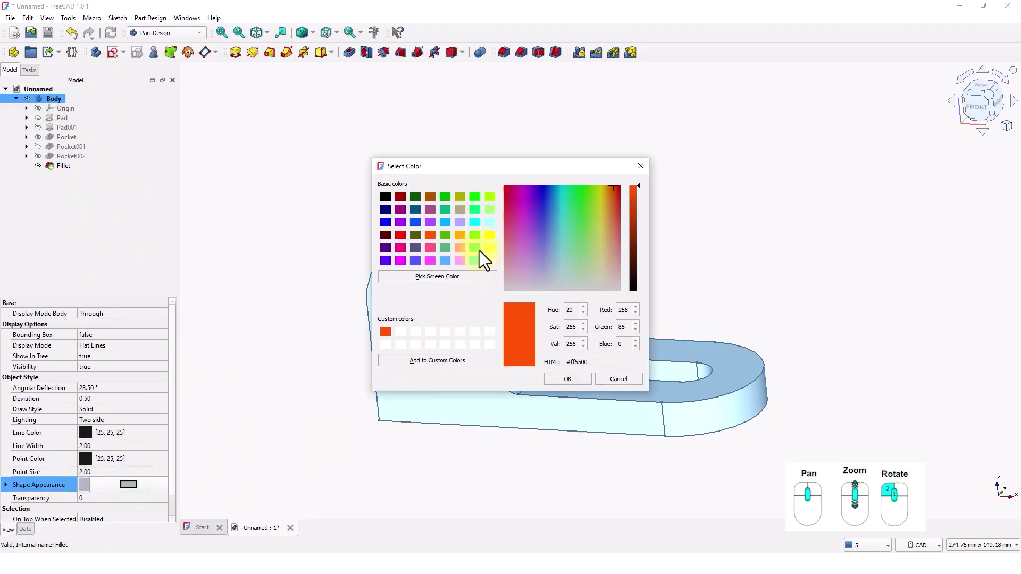
click(478, 222)
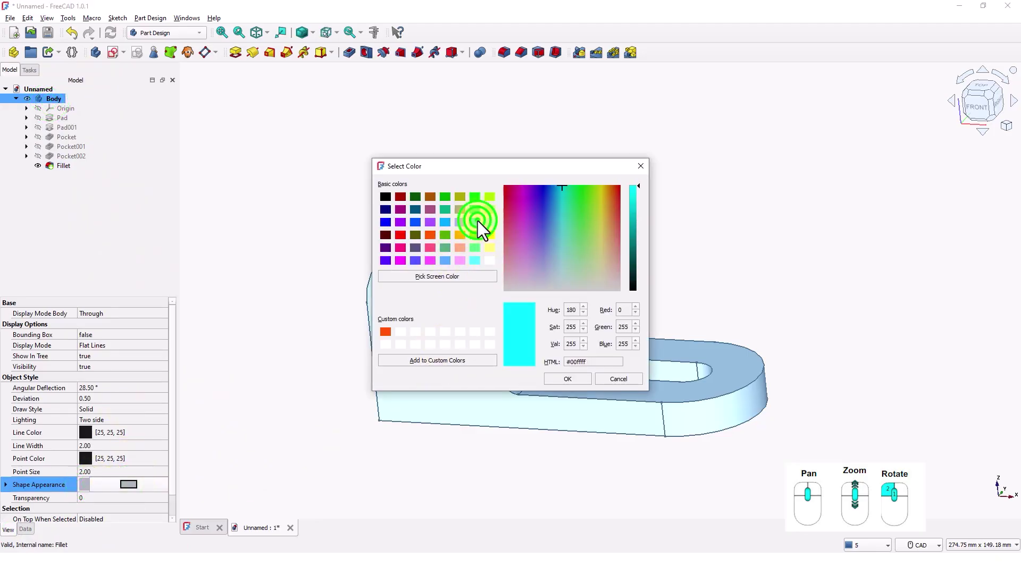
click(554, 376)
click(646, 231)
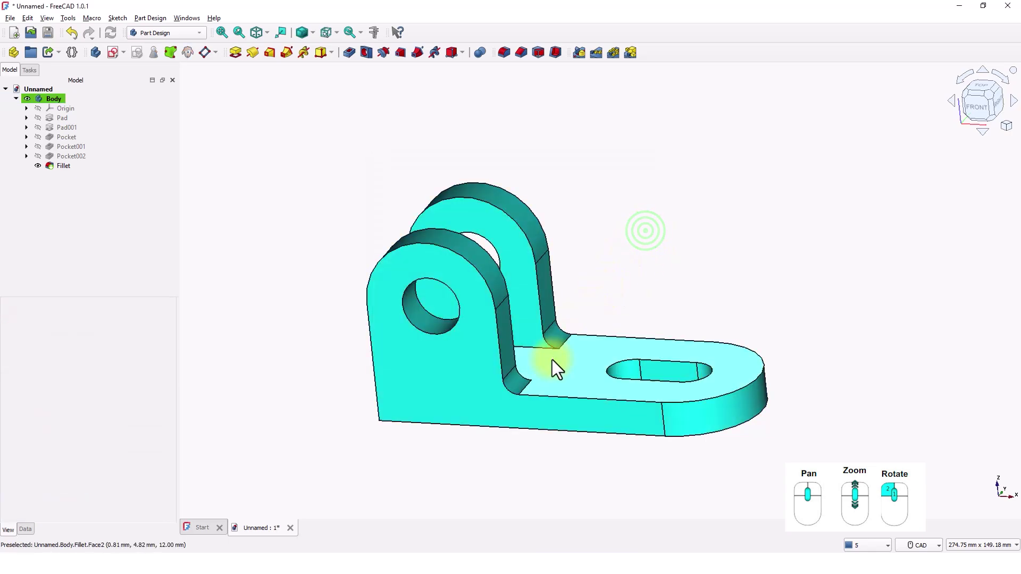
middle_drag(552, 360, 603, 293)
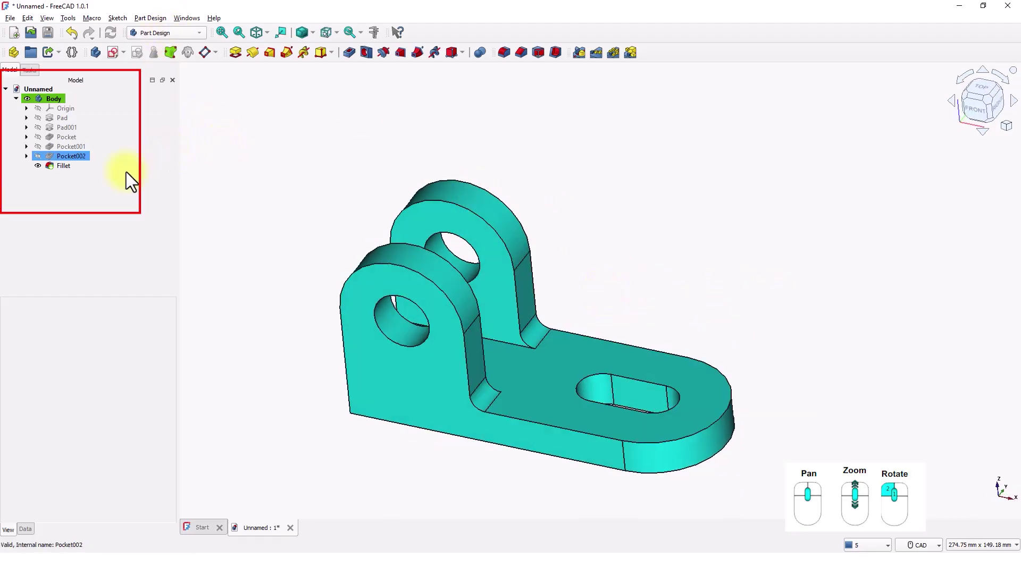
Step: Rename the Pad001 feature to 'SIDE PLATES'
click(64, 119)
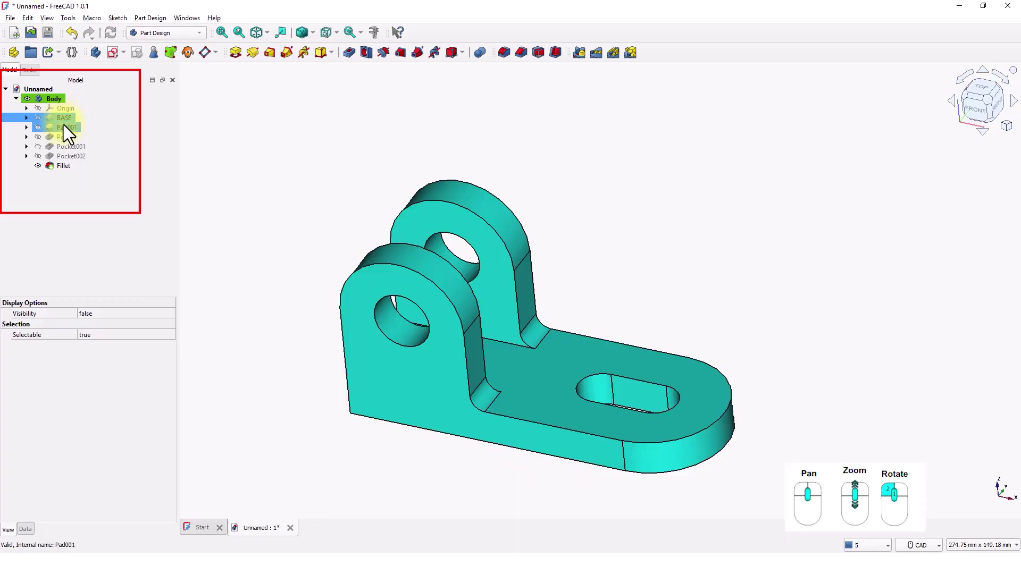
click(63, 126)
click(79, 128)
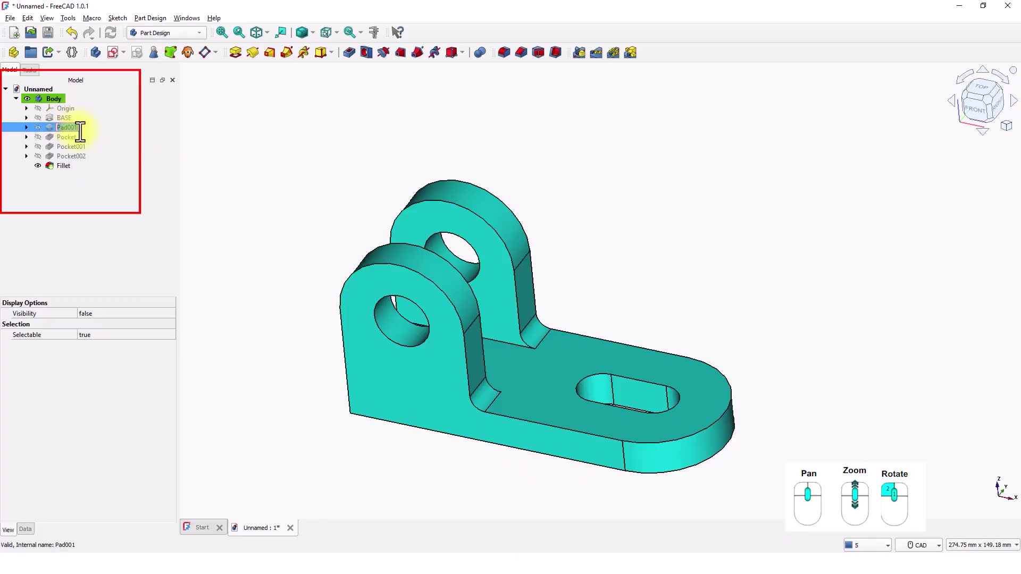
text(SIDE PLATES)
click(37, 147)
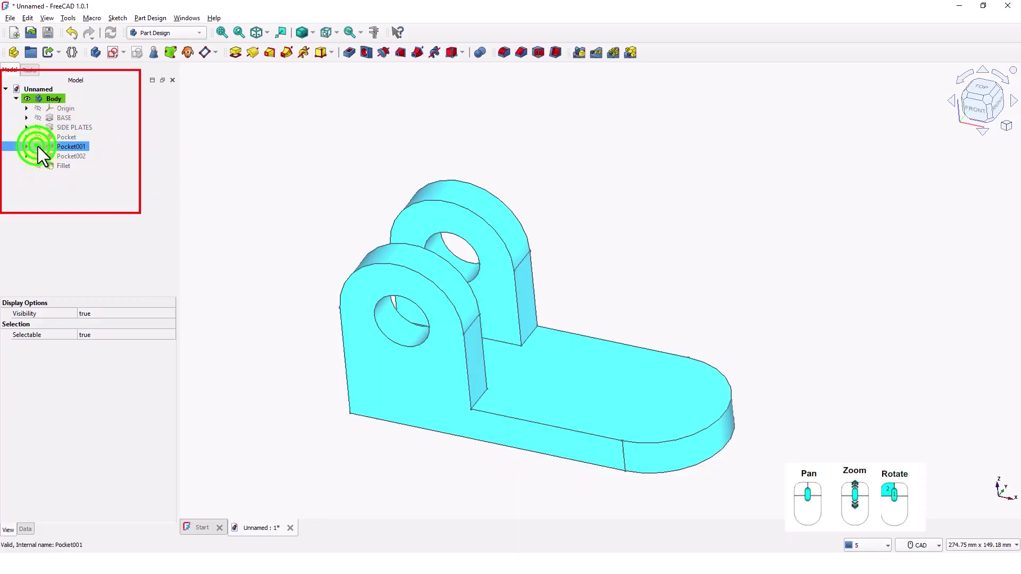
Step: Rename Pocket001 to 'HOLE' and Pocket to 'MID CUT' in the Model tree
click(77, 148)
text(HOLE)
click(38, 137)
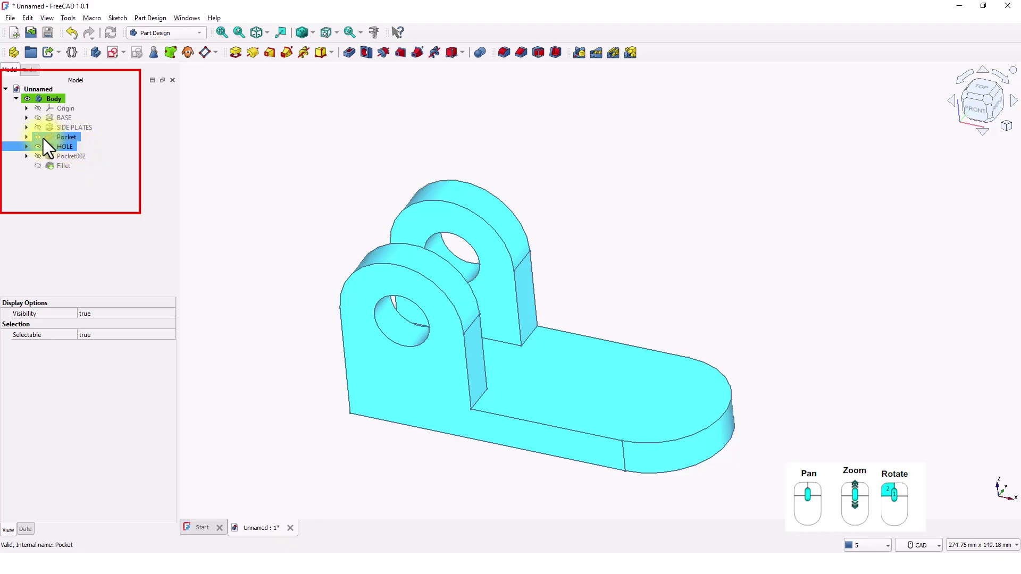
click(69, 139)
text(MID CUT)
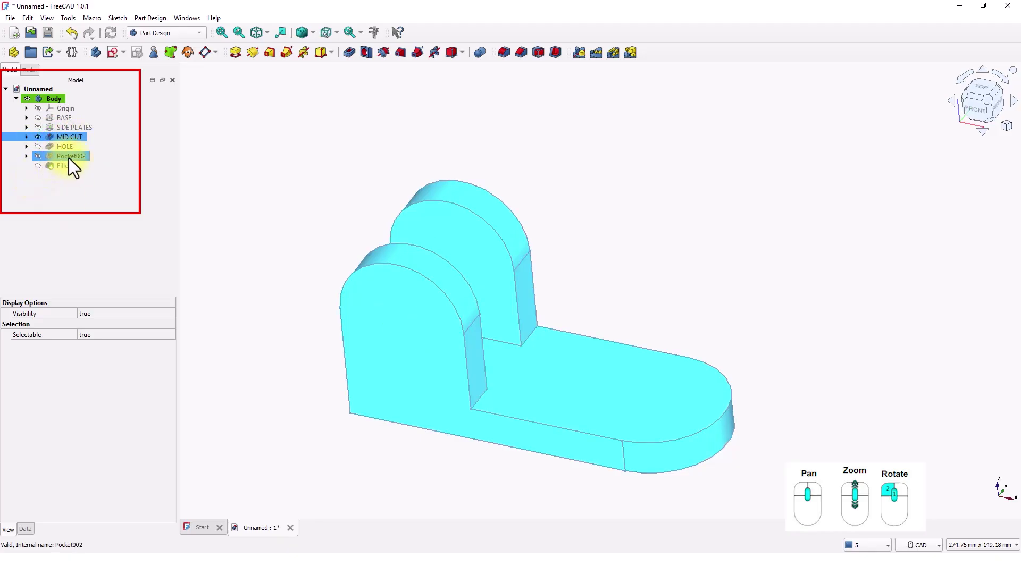
click(37, 156)
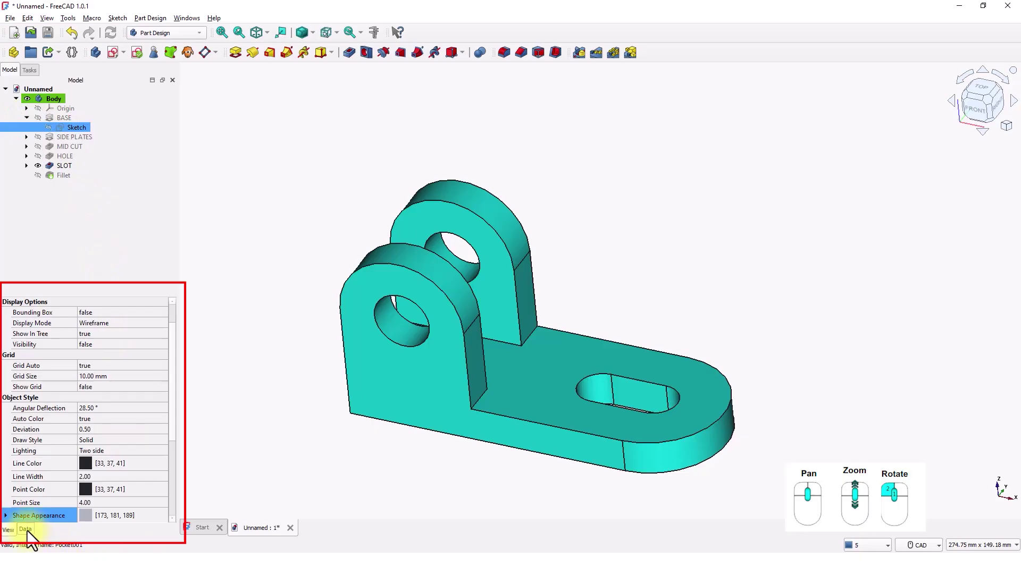
Step: Change the base sketch's 100 mm length constraint to 130 mm
click(26, 530)
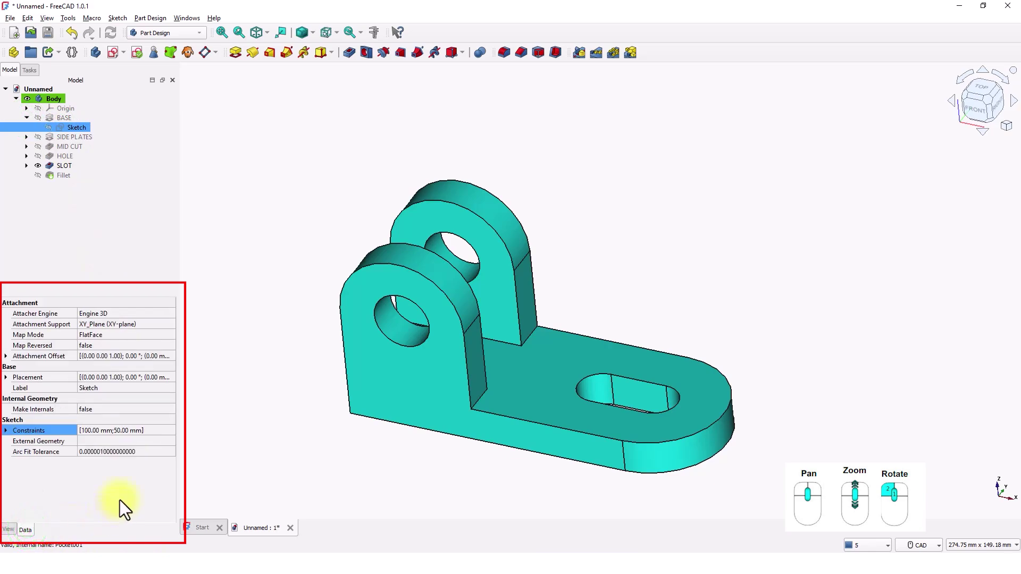
click(91, 429)
click(6, 431)
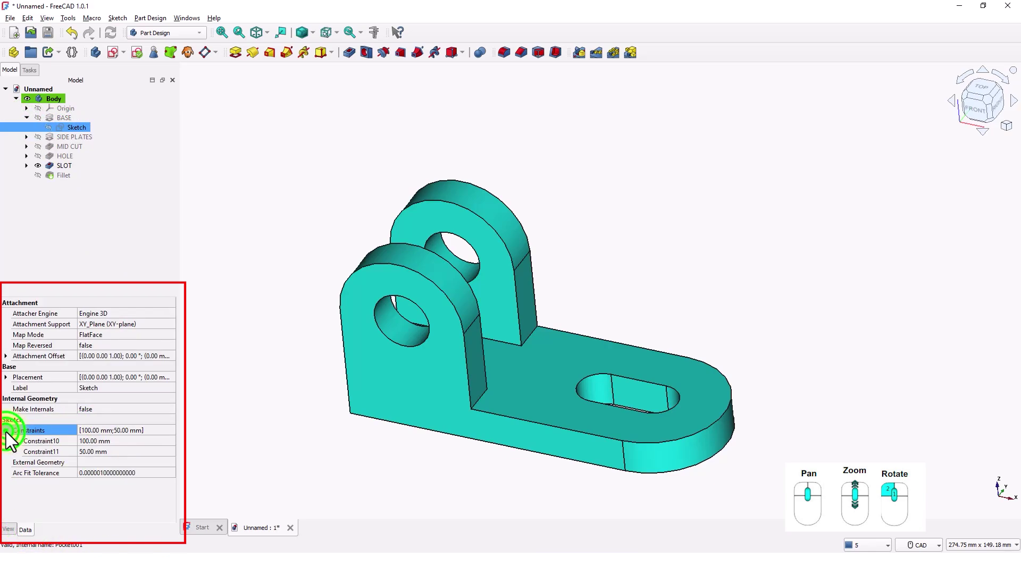
click(85, 442)
text(130)
key(Return)
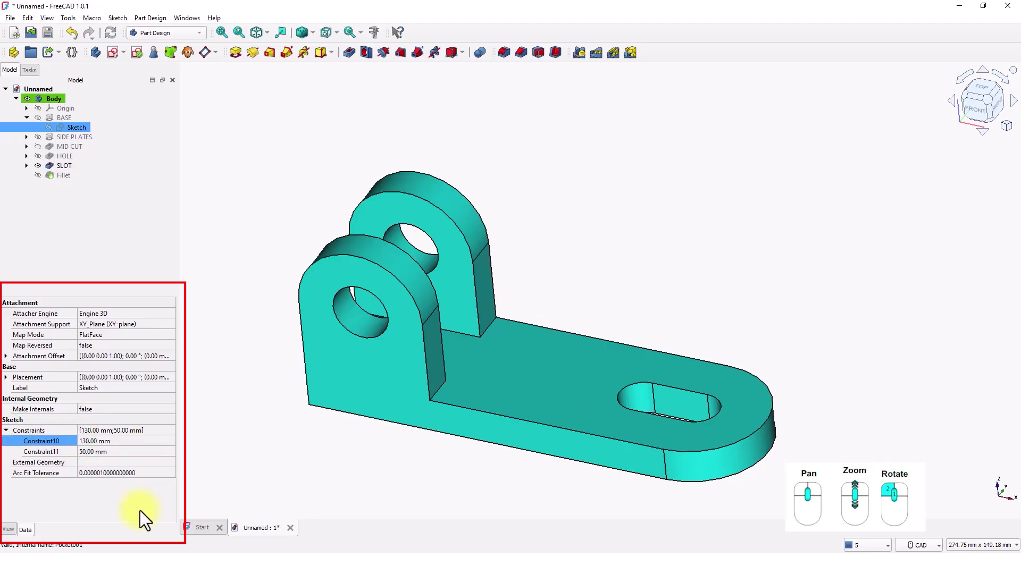
click(229, 401)
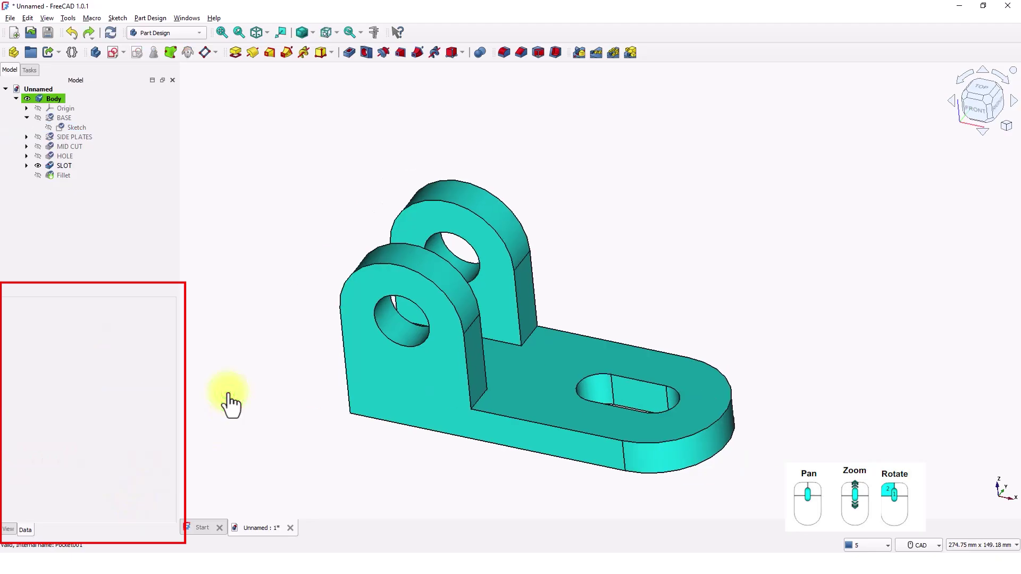
Step: Change the side plates' Sketch001 height from 30 mm to 40 mm
click(26, 137)
click(74, 146)
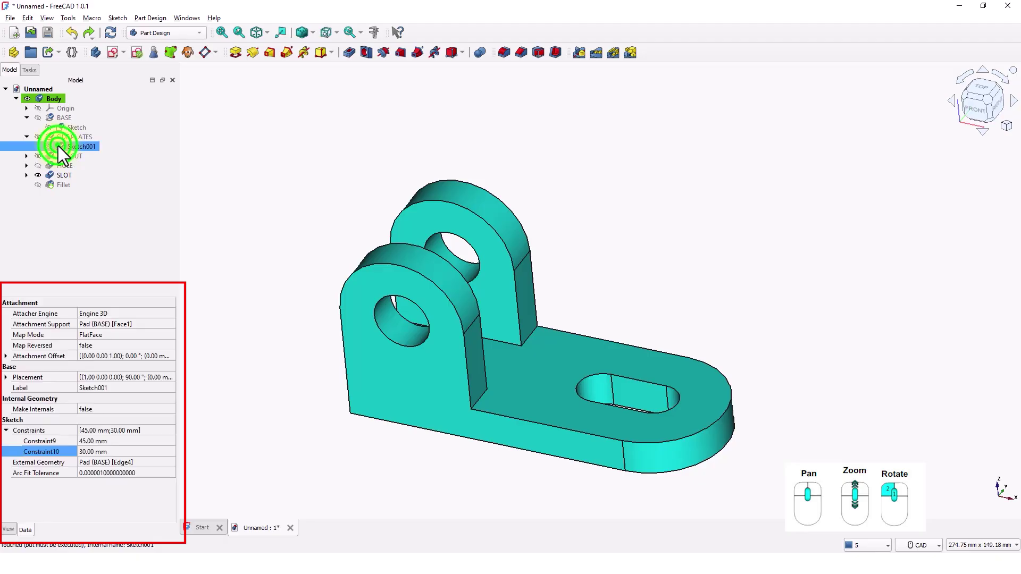
click(111, 451)
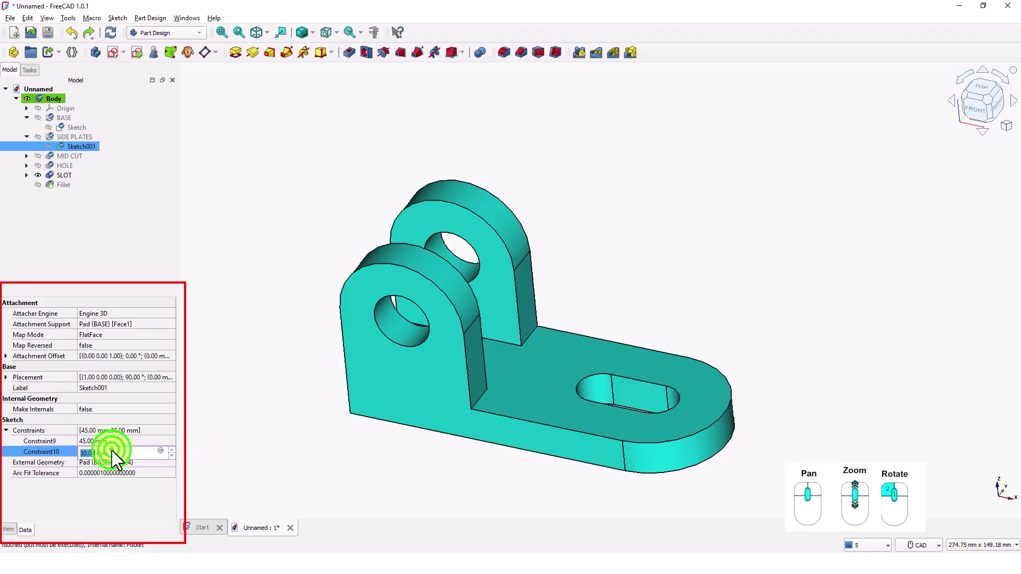
key(Return)
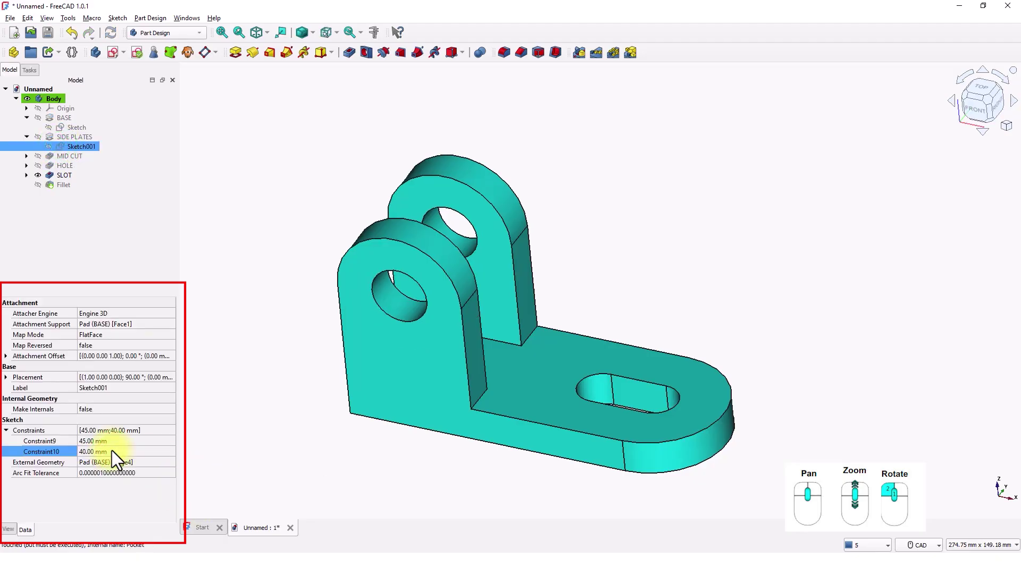
Step: Try a 10 mm hole size in Sketch003, then undo it back to 20 mm
click(26, 166)
click(80, 175)
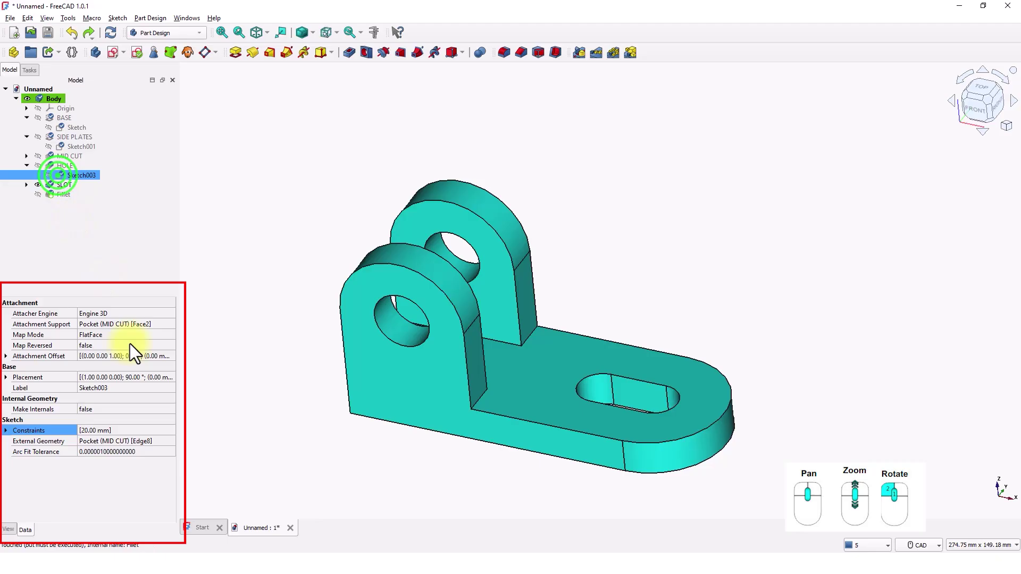
click(7, 431)
click(88, 441)
text(10)
key(Return)
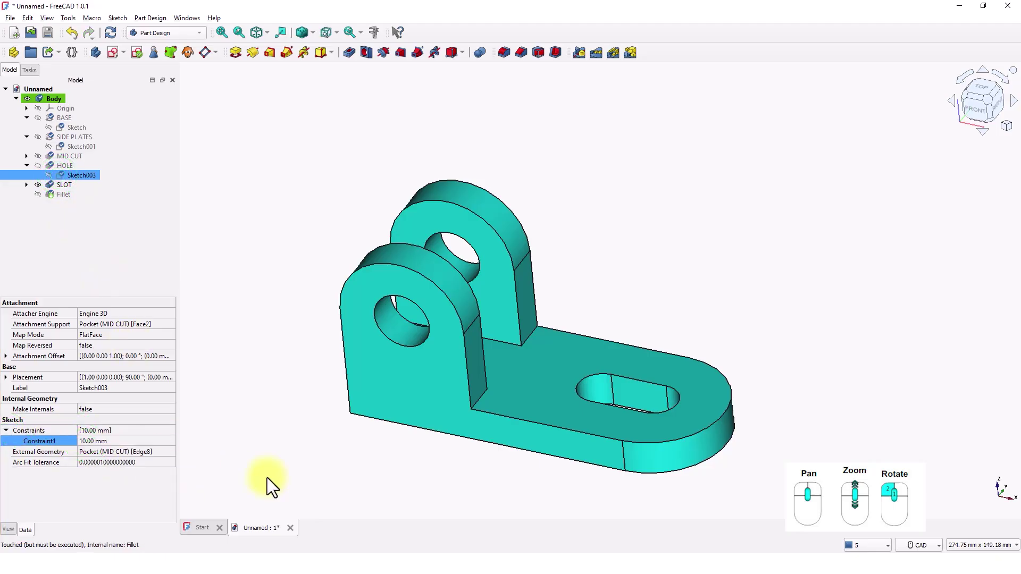
click(316, 432)
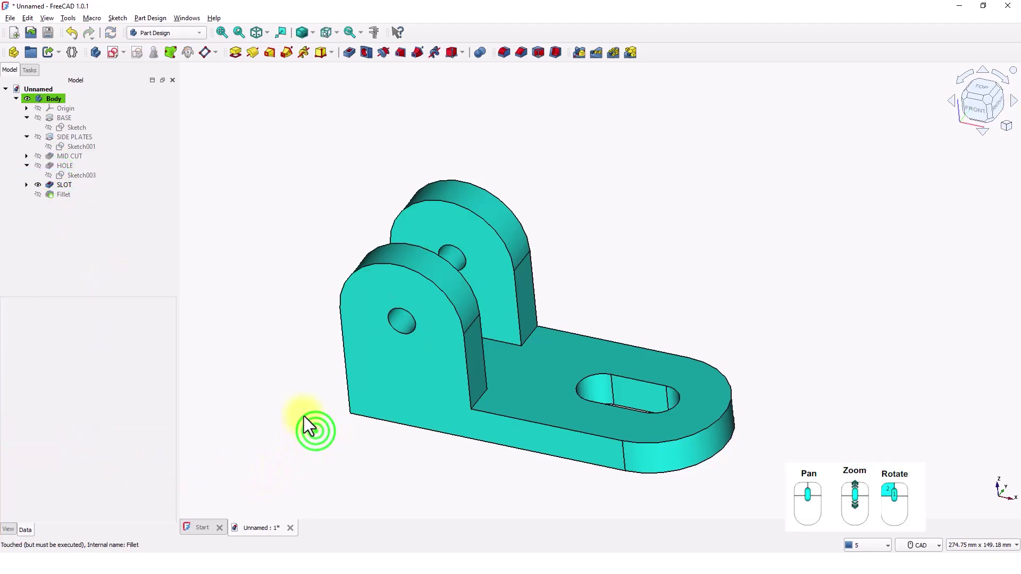
key(ctrl+z)
Step: Lengthen the slot in Sketch004 from 20 mm to 30 mm
click(27, 185)
click(56, 195)
click(7, 431)
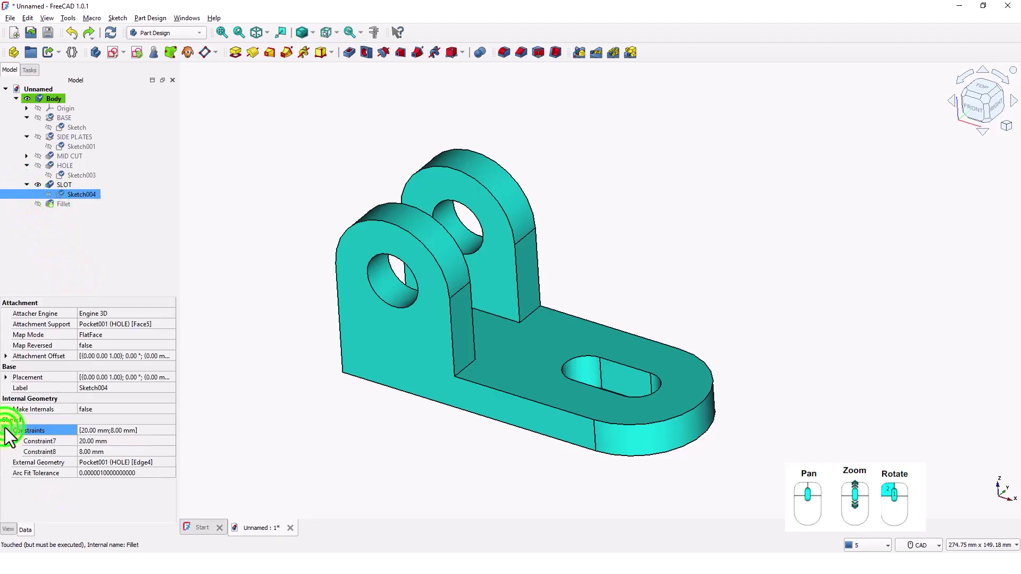
click(91, 441)
text(30)
key(Return)
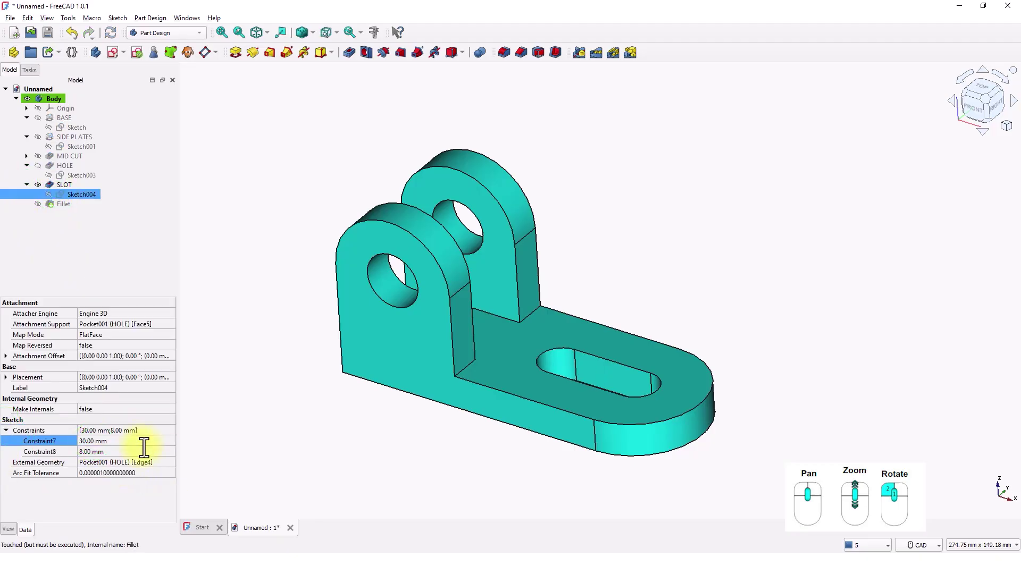
click(240, 429)
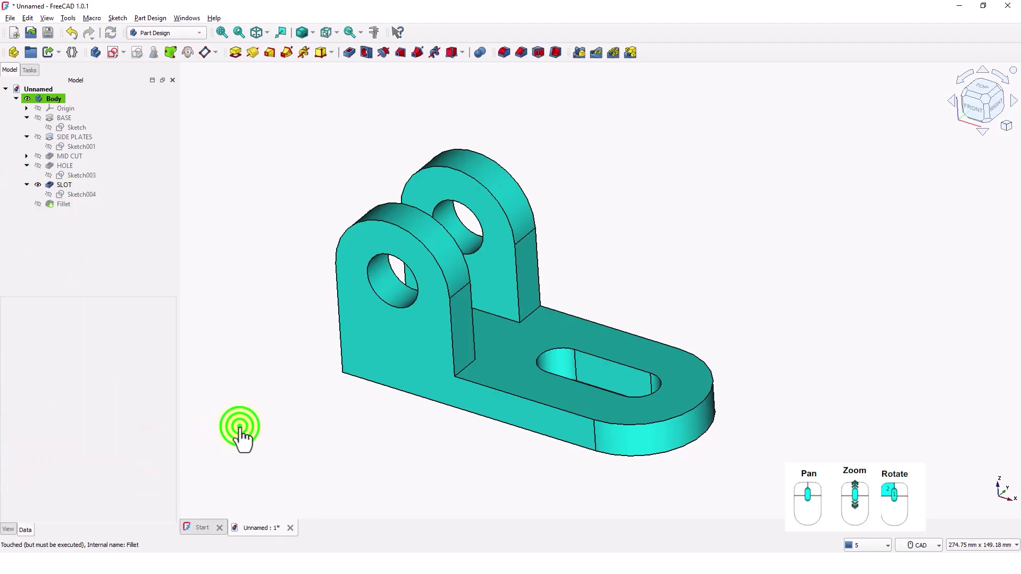
Step: Undo the 30 mm slot length change with Ctrl+Z
key(ctrl+z)
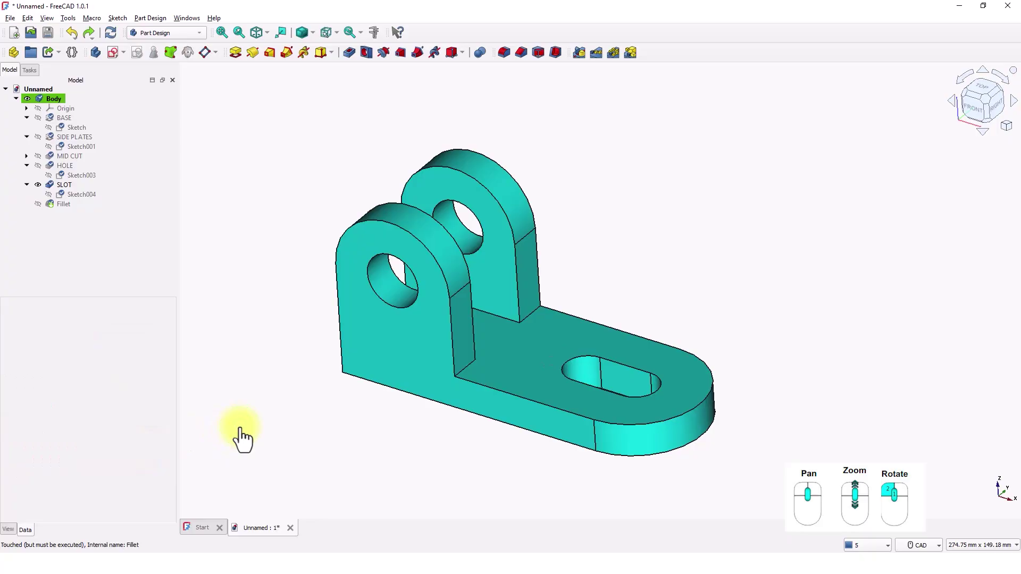